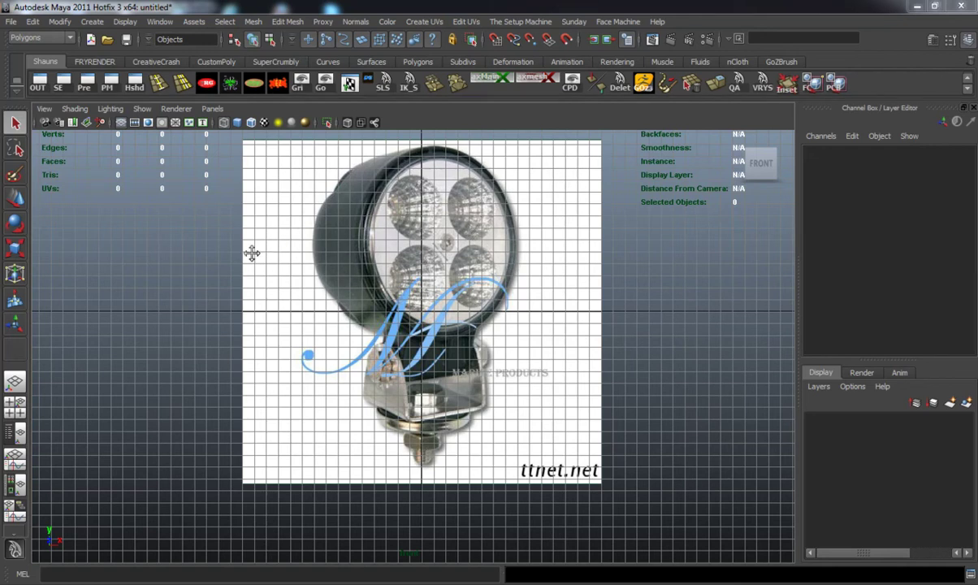
Create a polygon cylinder centred on the grid origin, with a radius of about 6 and height of about 10.5.
key("space")
key("space")
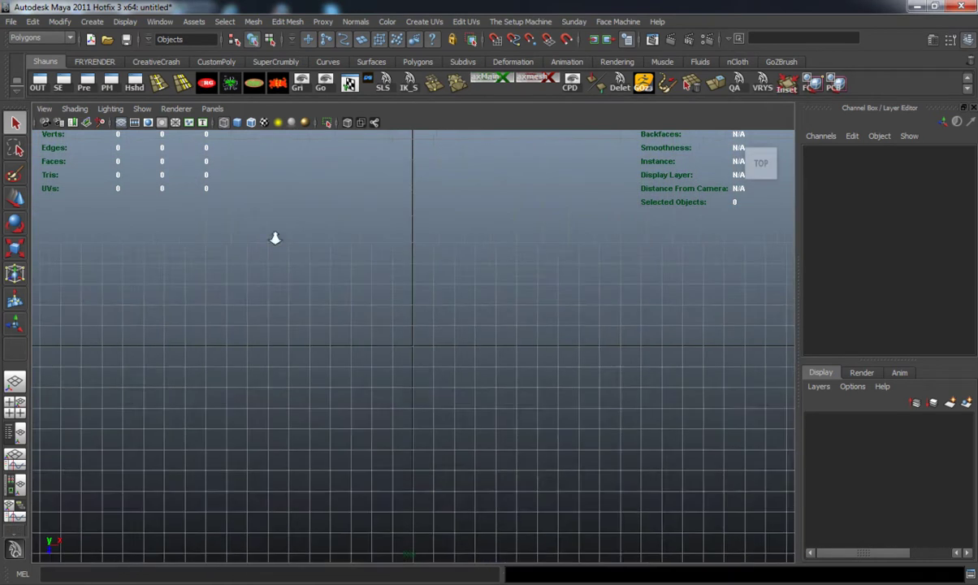
left_click(418, 61)
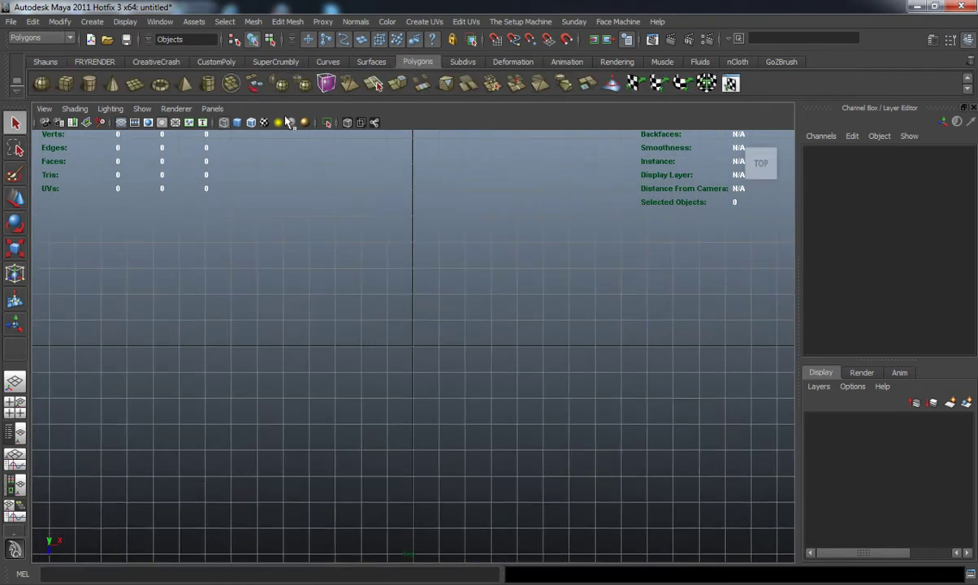
left_click(89, 84)
left_click_drag(412, 346, 563, 404)
key("space")
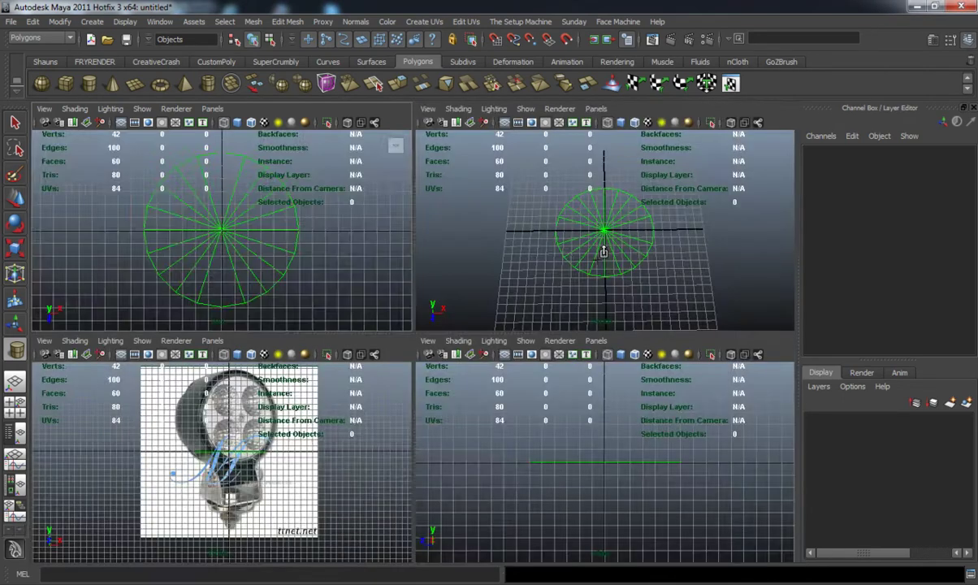
key("space")
left_click_drag(476, 308, 453, 226, "alt")
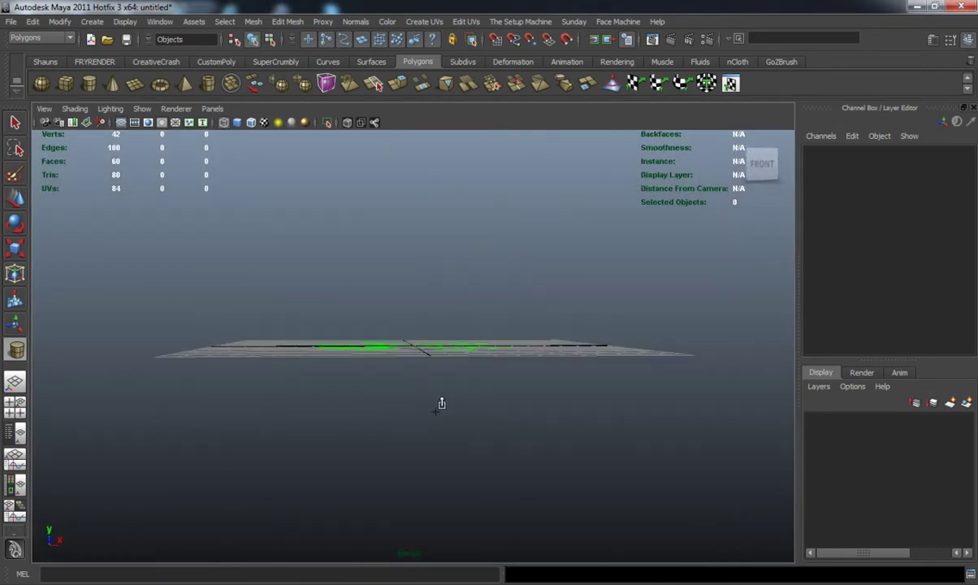
left_click_drag(415, 393, 426, 187, "alt")
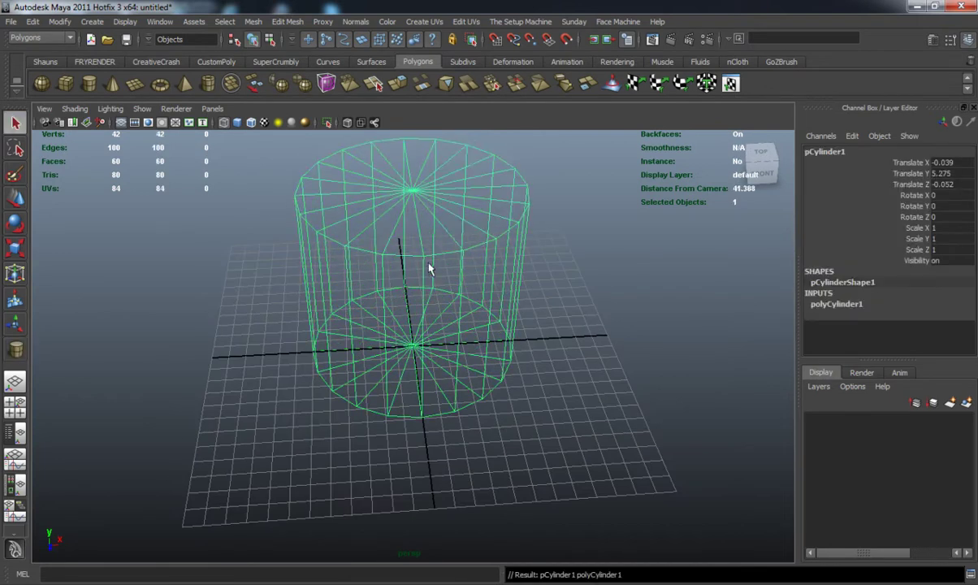
left_click_drag(429, 263, 424, 244, "alt")
Set the cylinder's Subdivisions Axis to 8.
left_click(852, 305)
left_click(939, 294)
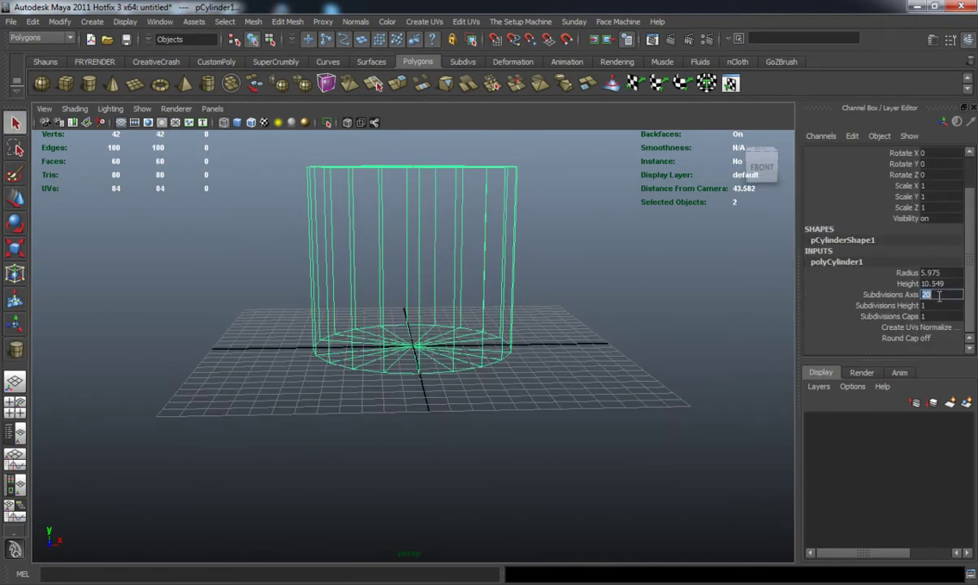
type("8")
key("Return")
middle_click_drag(416, 202, 419, 234, "alt")
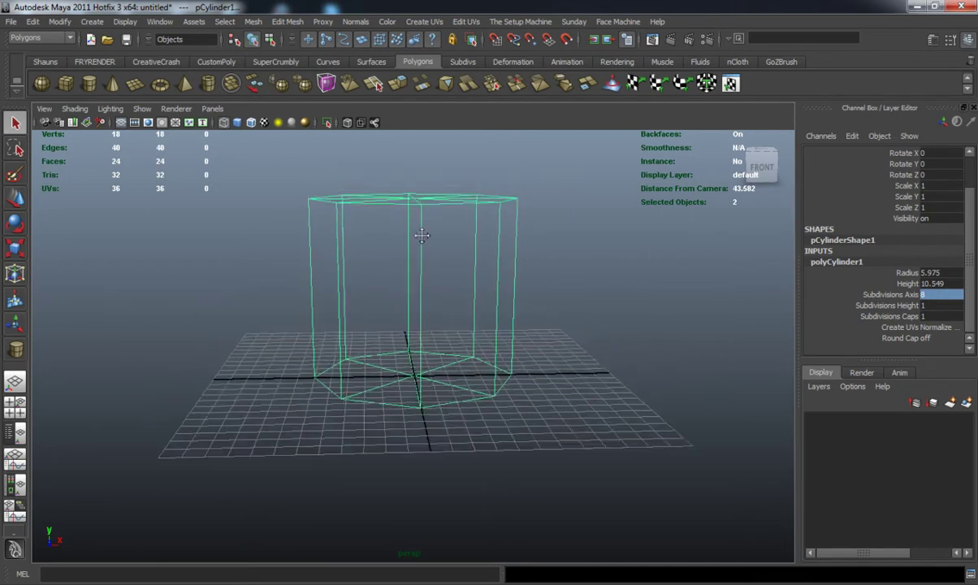
left_click_drag(406, 248, 397, 234, "alt")
Delete all the top cap faces of the cylinder.
right_click_drag(409, 217, 410, 250)
left_click_drag(379, 231, 377, 219, "alt")
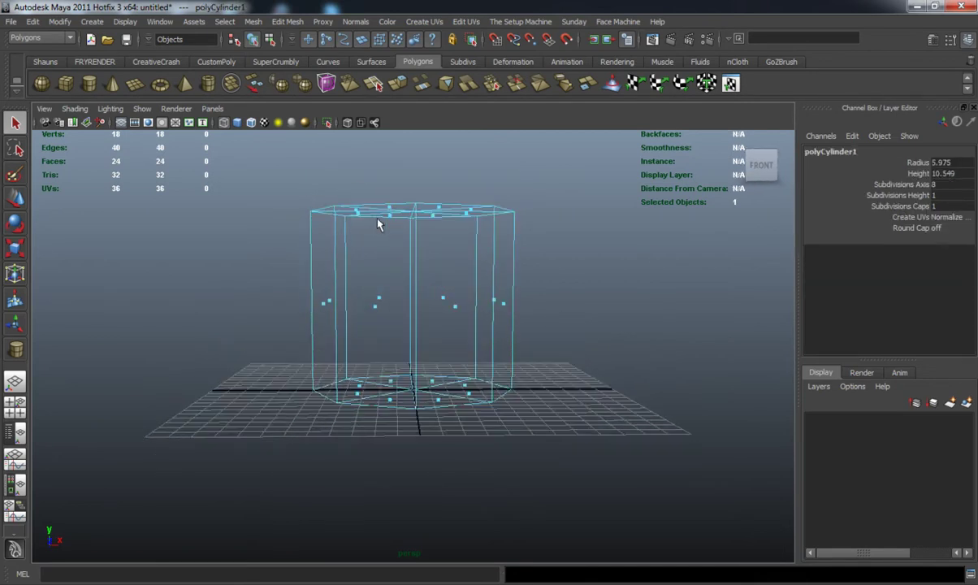
middle_click_drag(362, 220, 364, 234, "alt")
left_click_drag(602, 239, 286, 197)
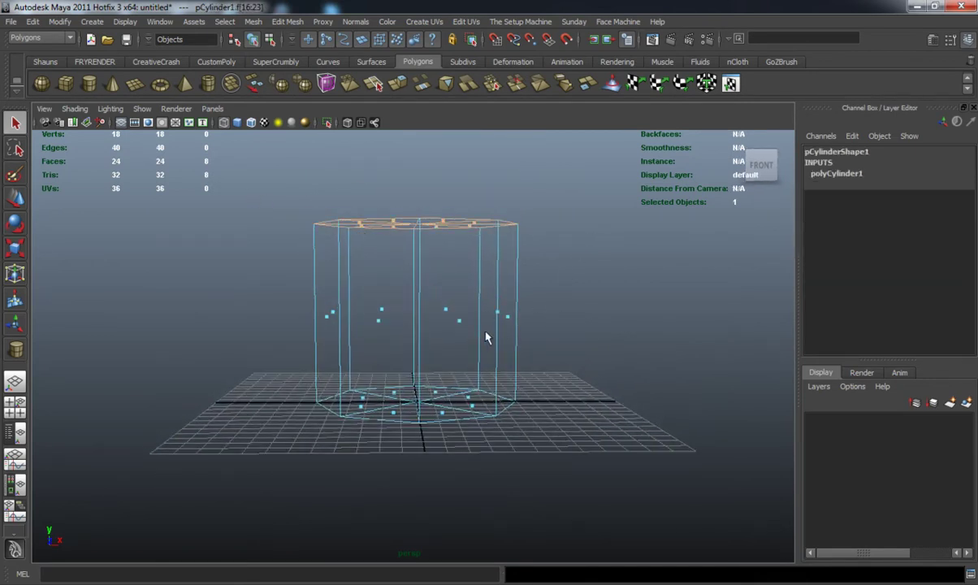
key("Delete")
Raise the cylinder's bottom cap faces to just below the open top rim and display the mesh shaded.
middle_click_drag(406, 377, 398, 332, "alt")
left_click_drag(237, 346, 664, 437)
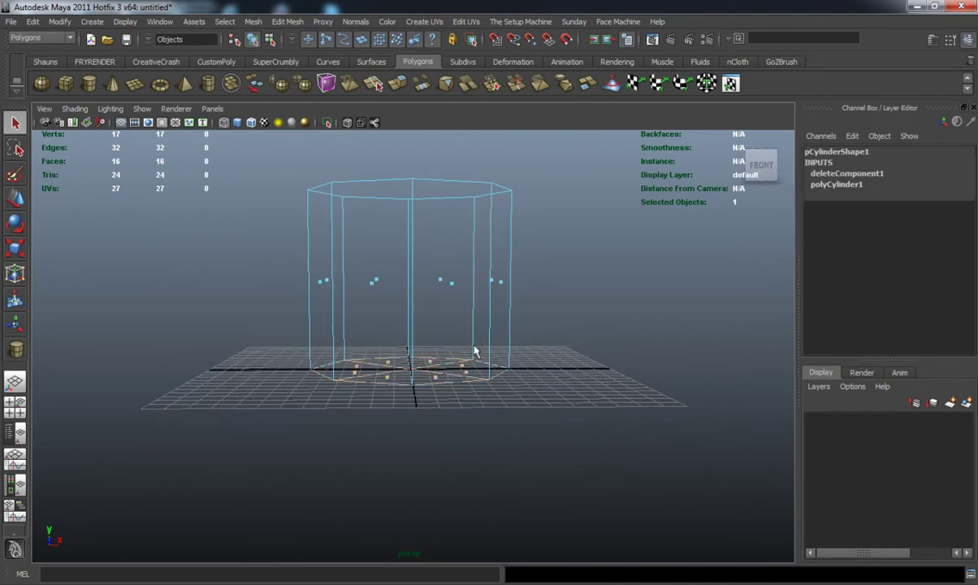
middle_click_drag(441, 325, 439, 366, "alt")
key("w")
left_click_drag(413, 322, 418, 299)
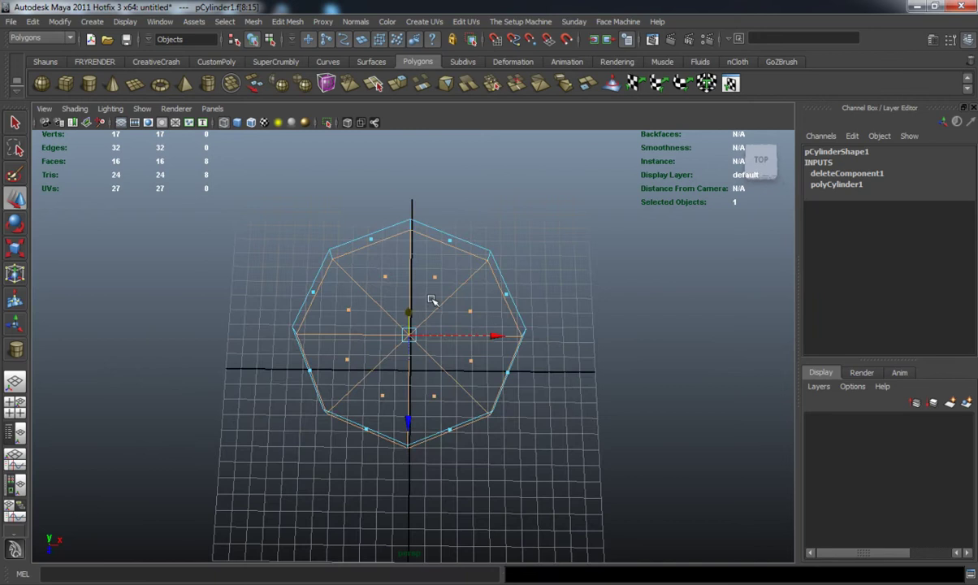
key("5")
Duplicate the whole cylinder and move the copy along X to a Translate X of about 18.2.
right_click_drag(444, 277, 480, 258)
scroll(488, 333, "down", 3)
middle_click_drag(524, 350, 461, 326, "alt")
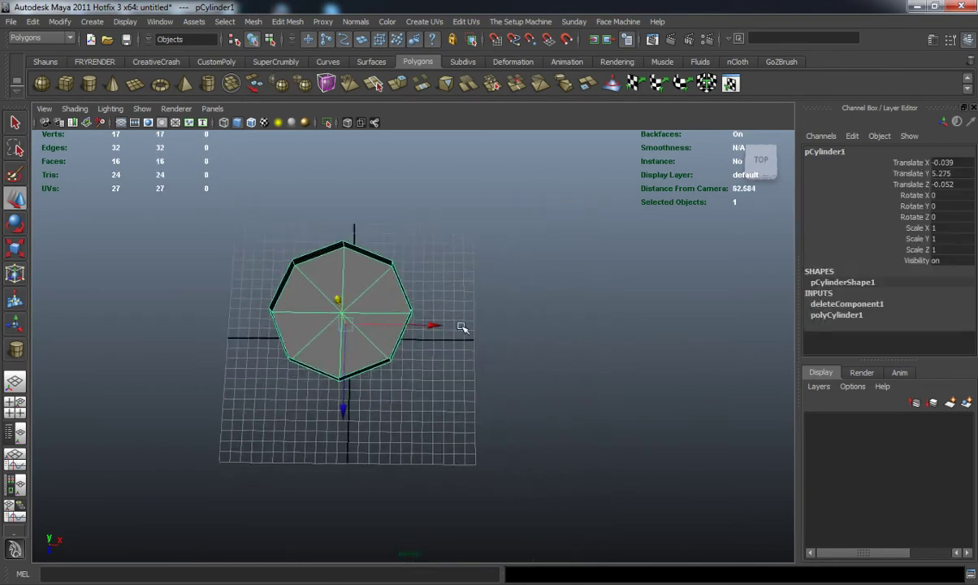
left_click_drag(462, 326, 629, 328, "alt")
key("ctrl+d")
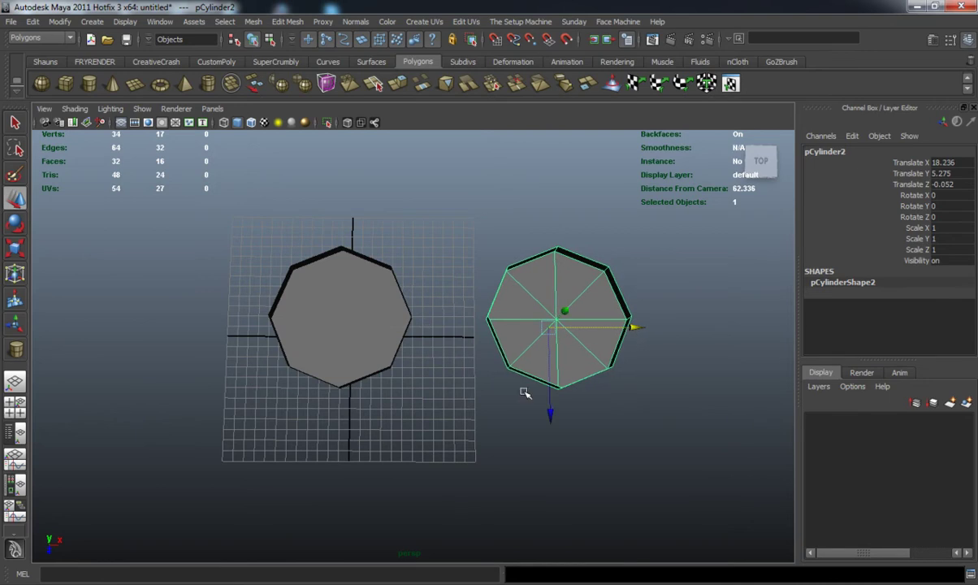
Combine the two cylinders into a single mesh.
middle_click_drag(527, 393, 366, 280, "alt")
left_click(366, 280, "shift")
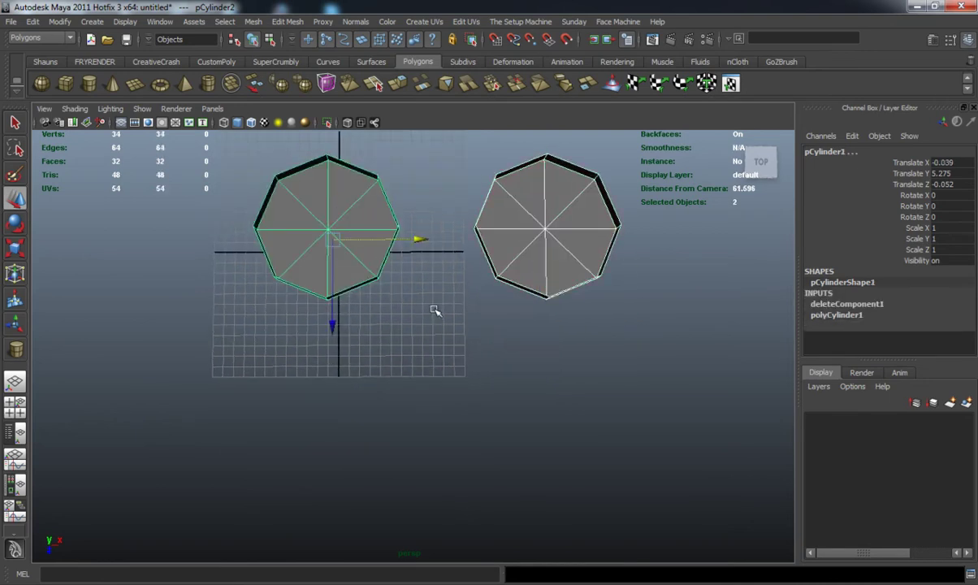
left_click(253, 21)
left_click(274, 38)
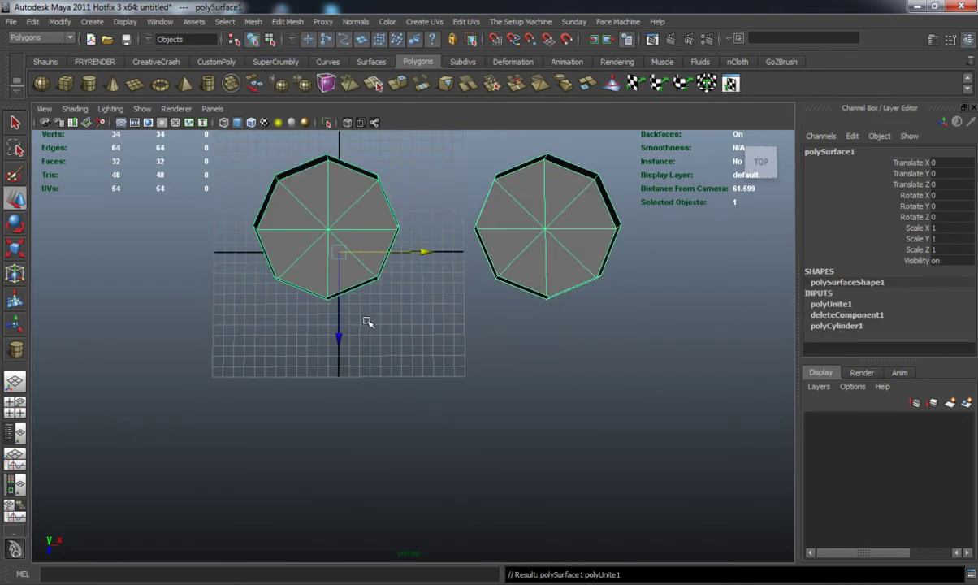
key("ctrl+d")
left_click_drag(362, 333, 360, 529)
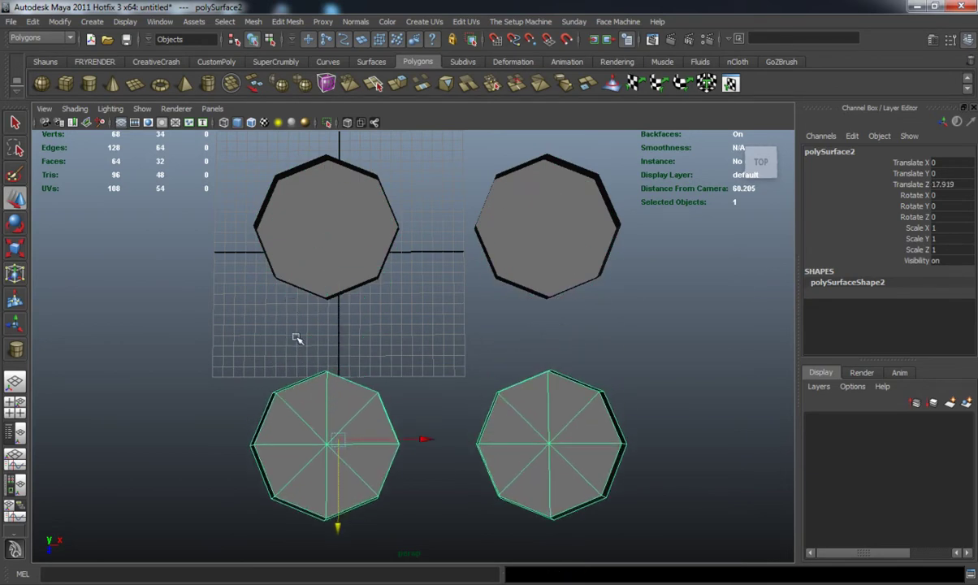
key("Delete")
left_click(327, 272)
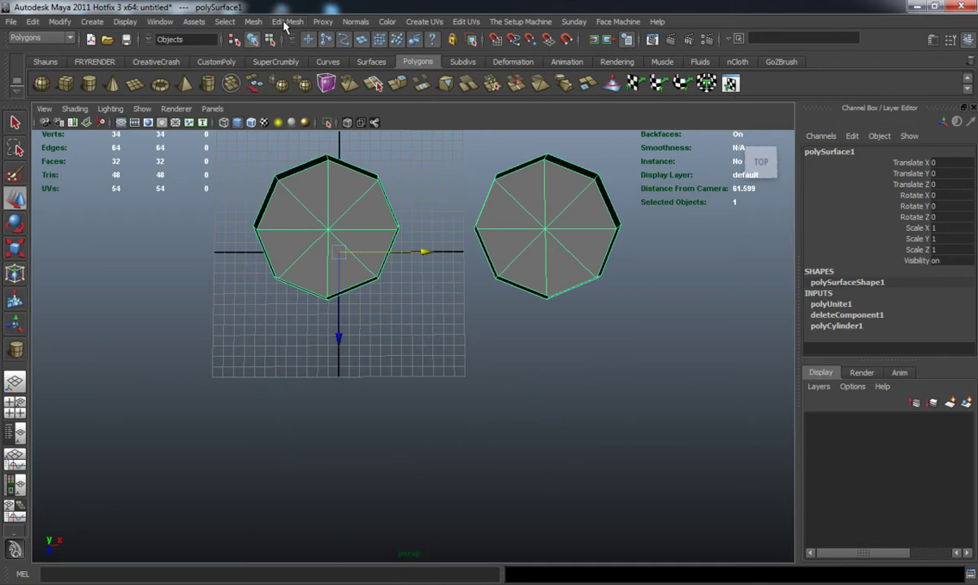
In the shaded top view, append a polygon bridging the upper facing edges of the two octagons.
key("space")
key("space")
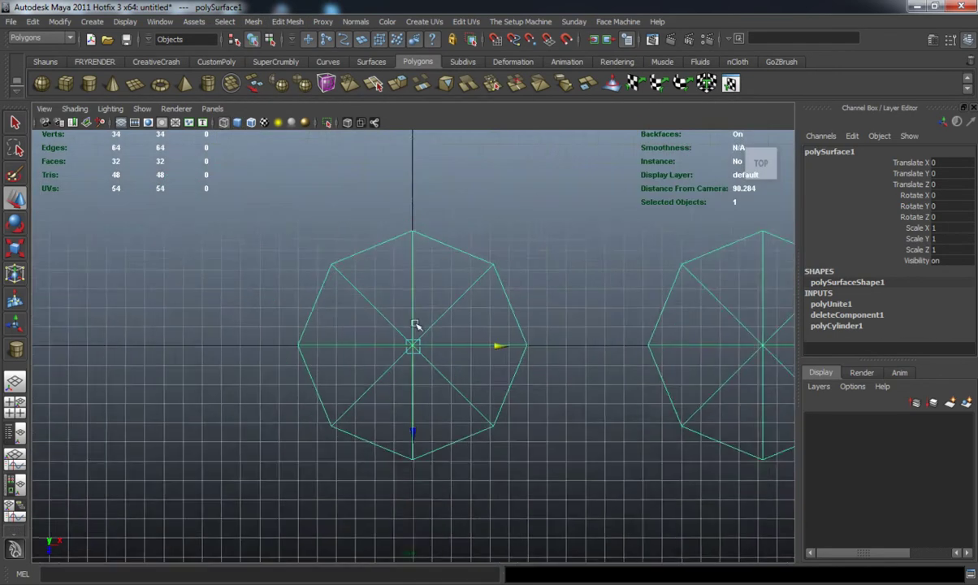
middle_click_drag(468, 340, 335, 330, "alt")
key("5")
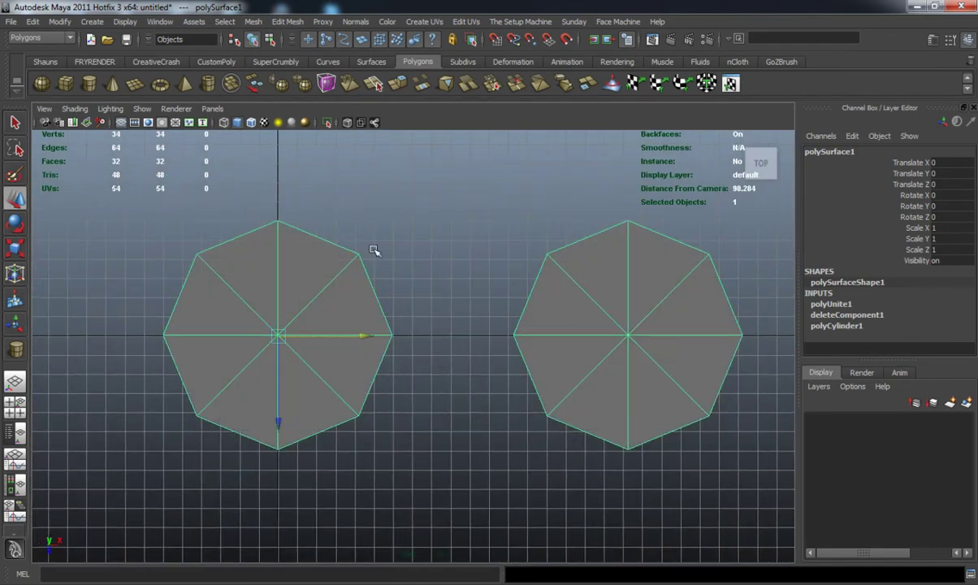
left_click(407, 268)
left_click(286, 268)
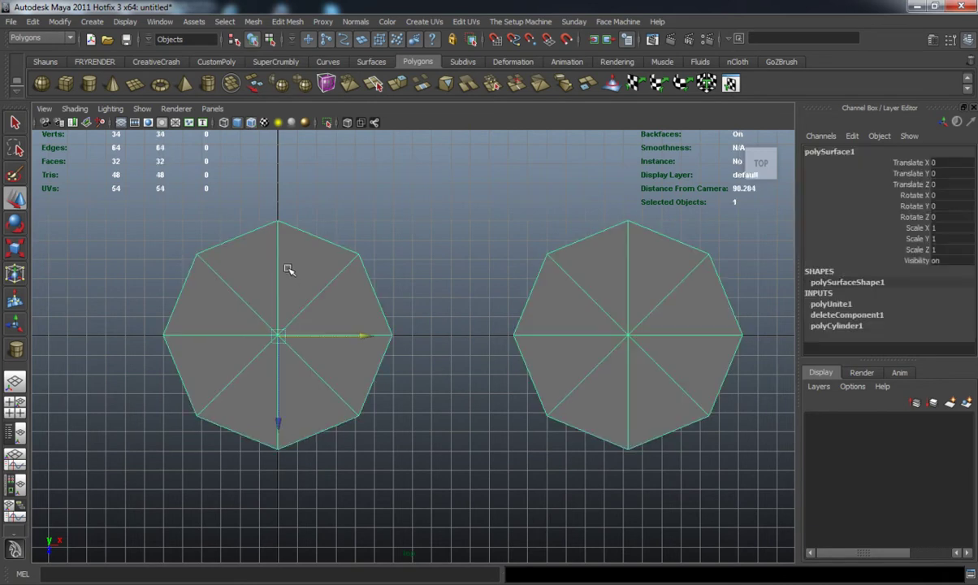
left_click(288, 21)
left_click(303, 85)
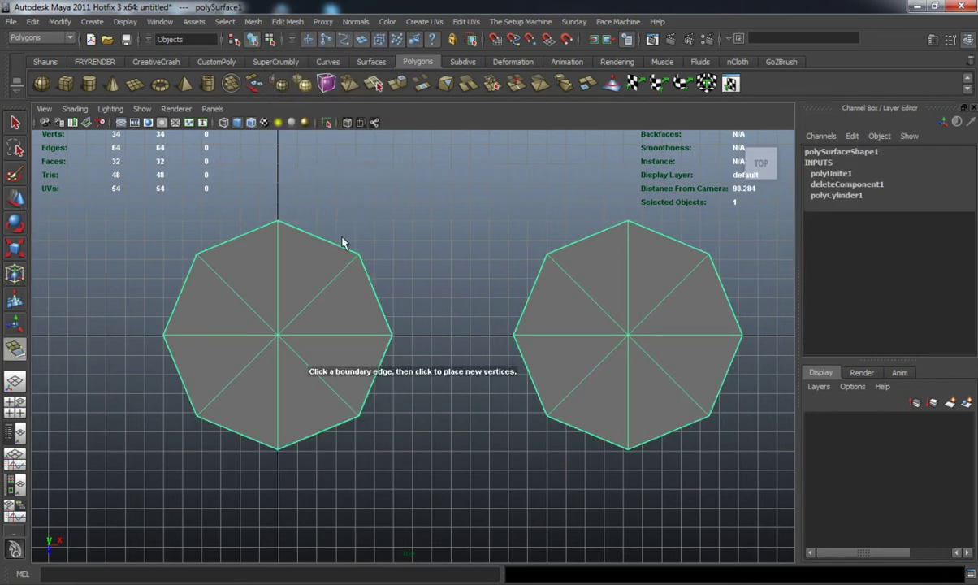
middle_click_drag(383, 294, 345, 283, "alt")
left_click(336, 284)
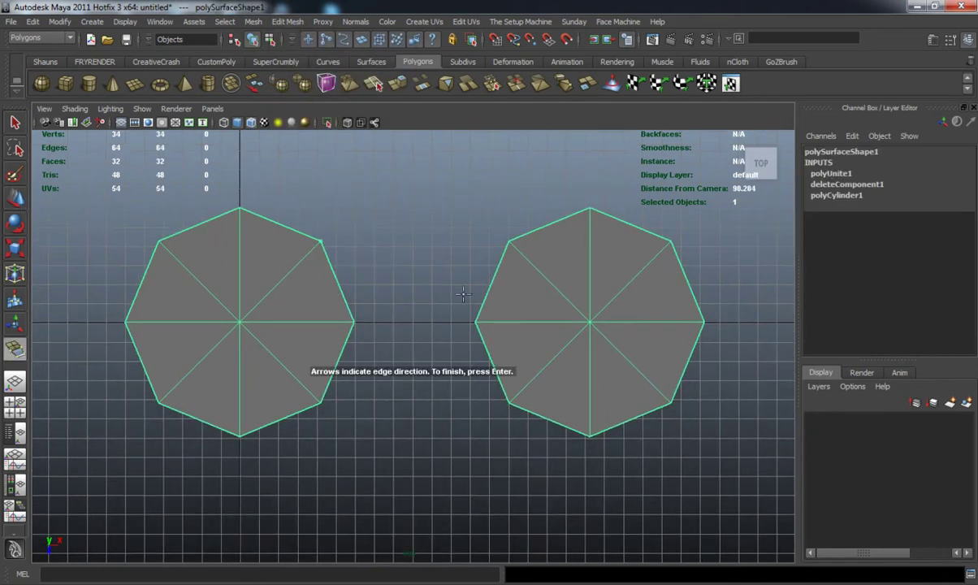
left_click(493, 285)
key("Return")
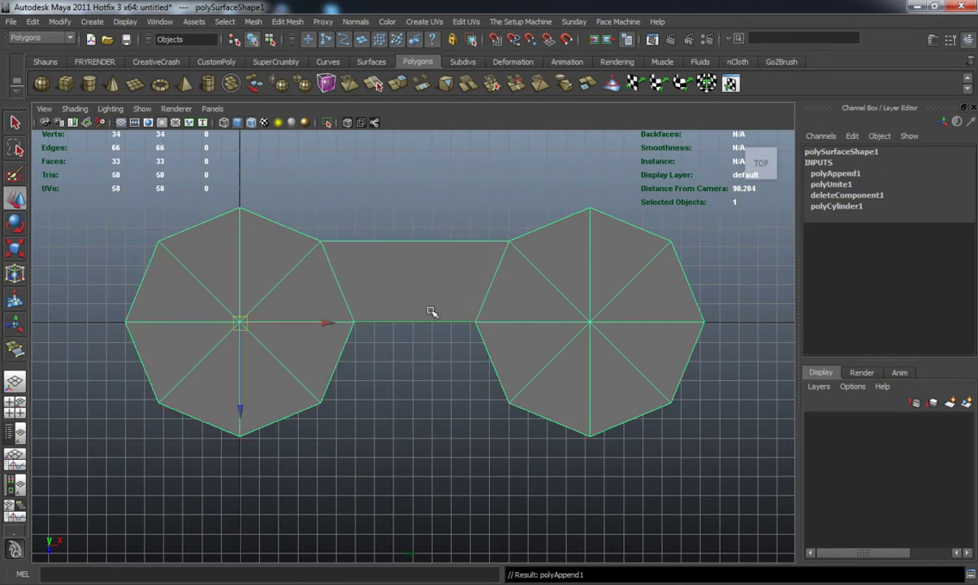
Append a second polygon bridging the lower facing edges of the two octagons.
key("g")
left_click(320, 348)
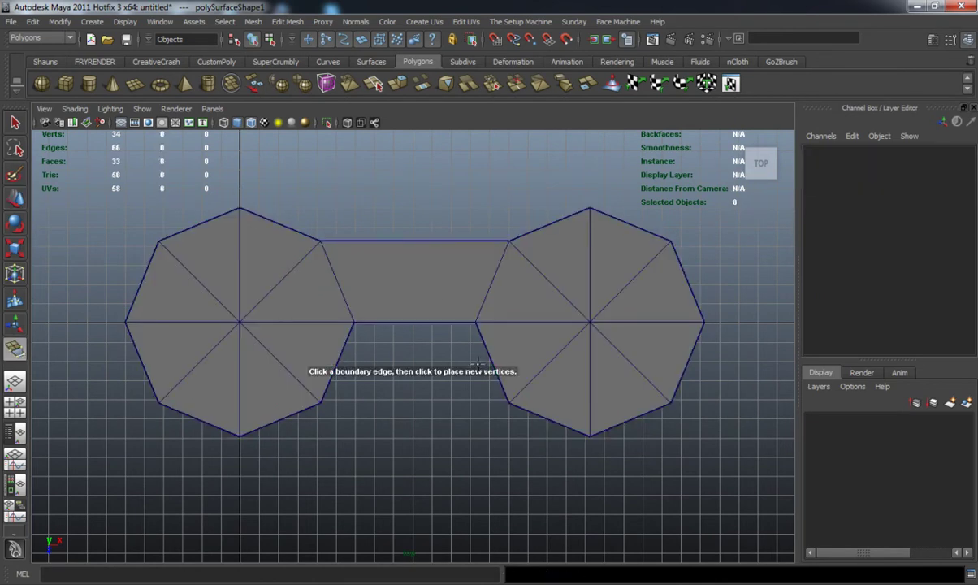
left_click(489, 359)
key("y")
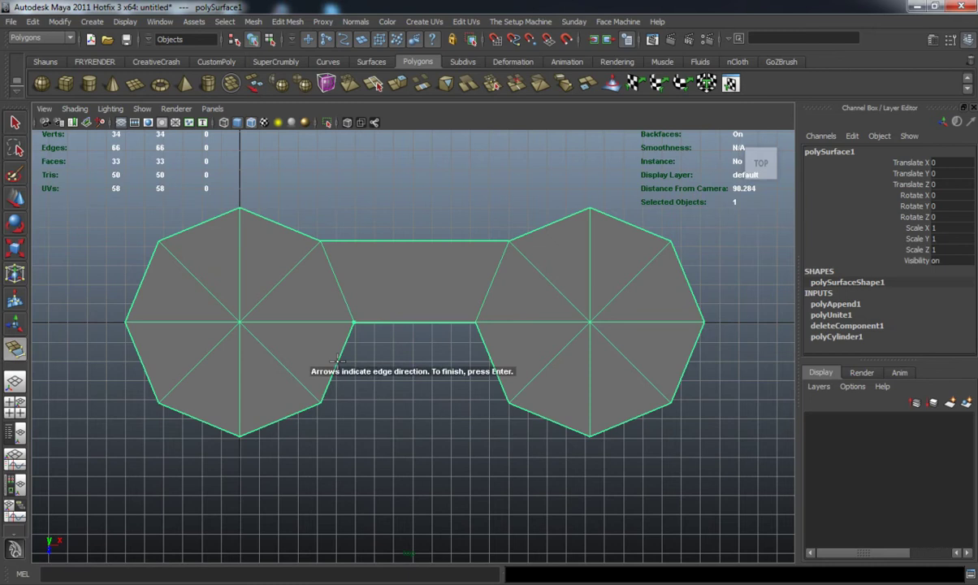
left_click(485, 351)
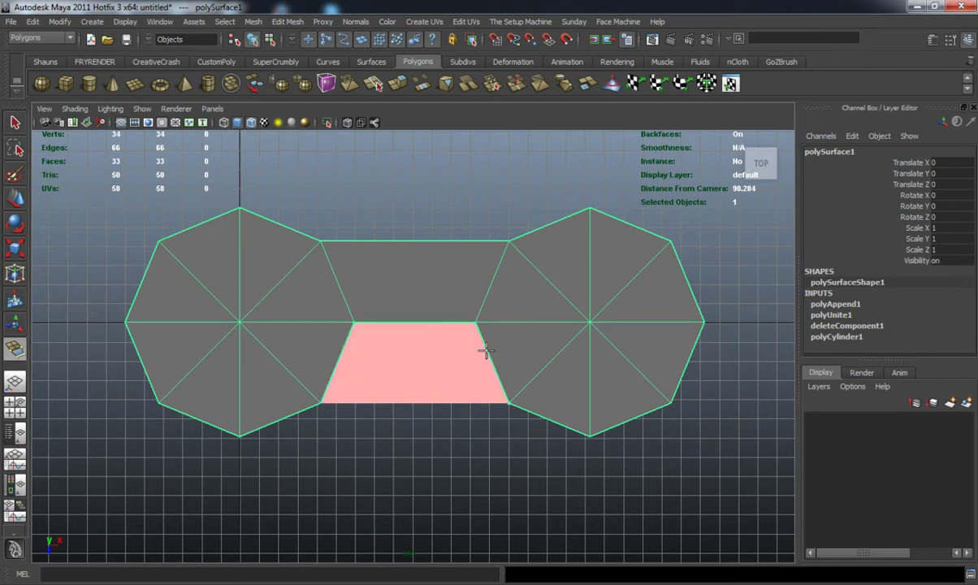
key("Return")
key("w")
Append a polygon between the octagons' lower slanted edges to give the mesh a straight lower border.
scroll(328, 395, "down", 2)
middle_click_drag(328, 395, 319, 316, "alt")
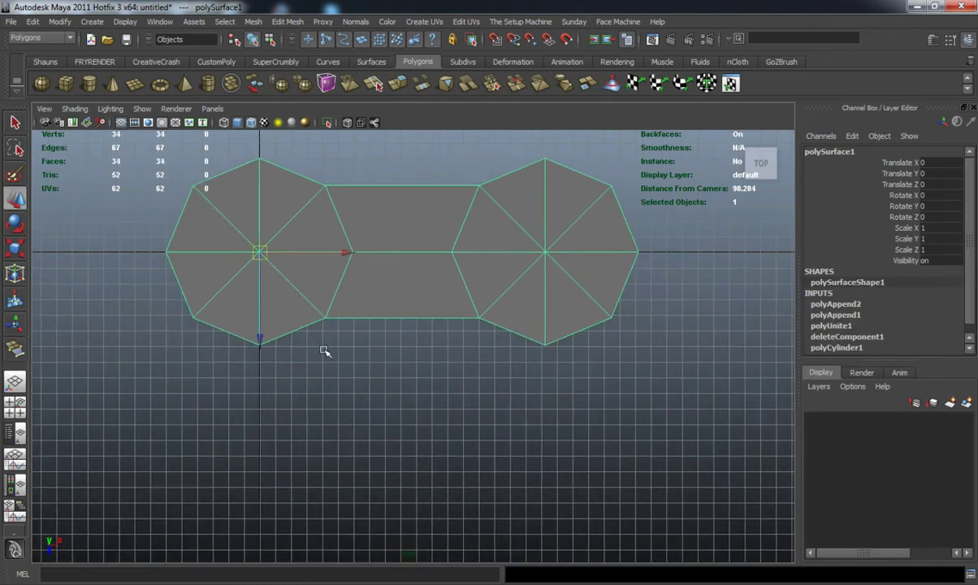
key("y")
left_click(325, 340)
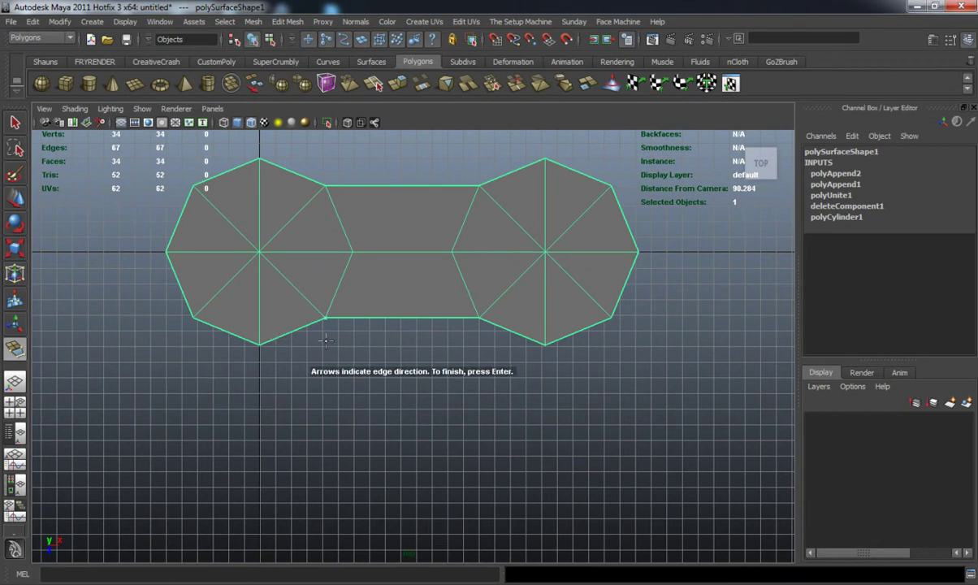
left_click(517, 333)
key("Return")
key("w")
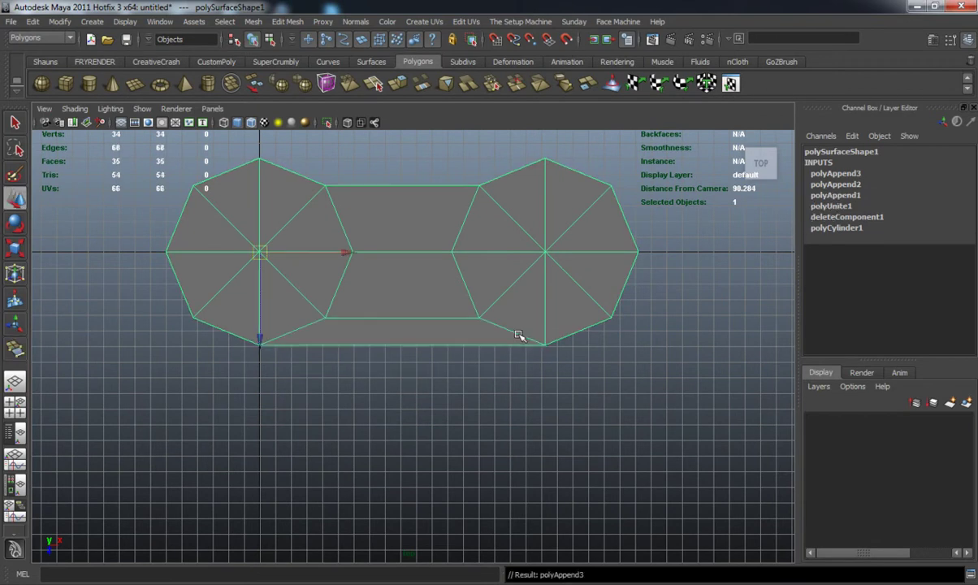
Append a polygon between the octagons' upper slanted edges to give the mesh a straight upper border.
middle_click_drag(390, 265, 388, 330, "alt")
key("y")
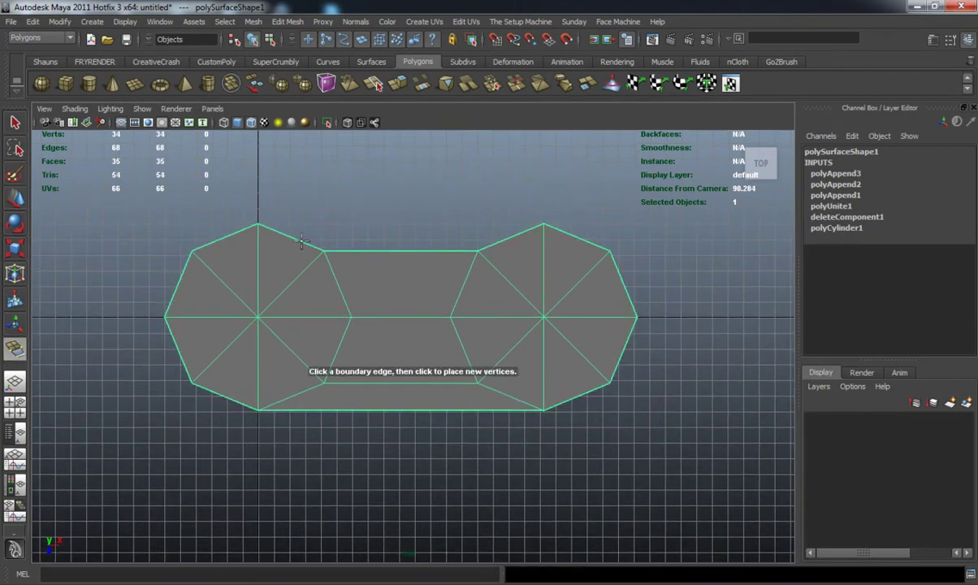
left_click(302, 241)
left_click(501, 236)
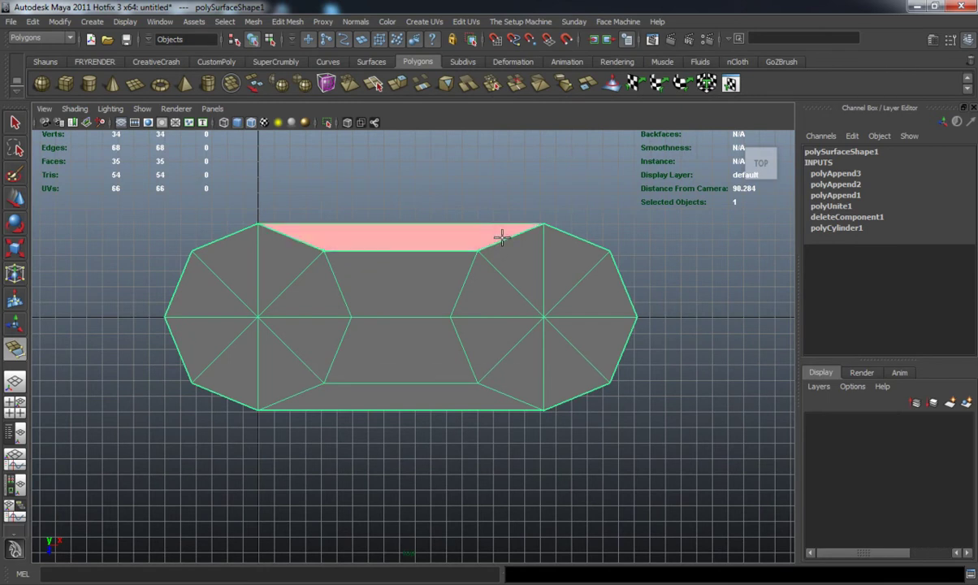
key("w")
Duplicate the bridged mesh and move the copy along Z to a Translate Z of about 16.3.
scroll(382, 311, "down", 1)
middle_click_drag(348, 348, 353, 292, "alt")
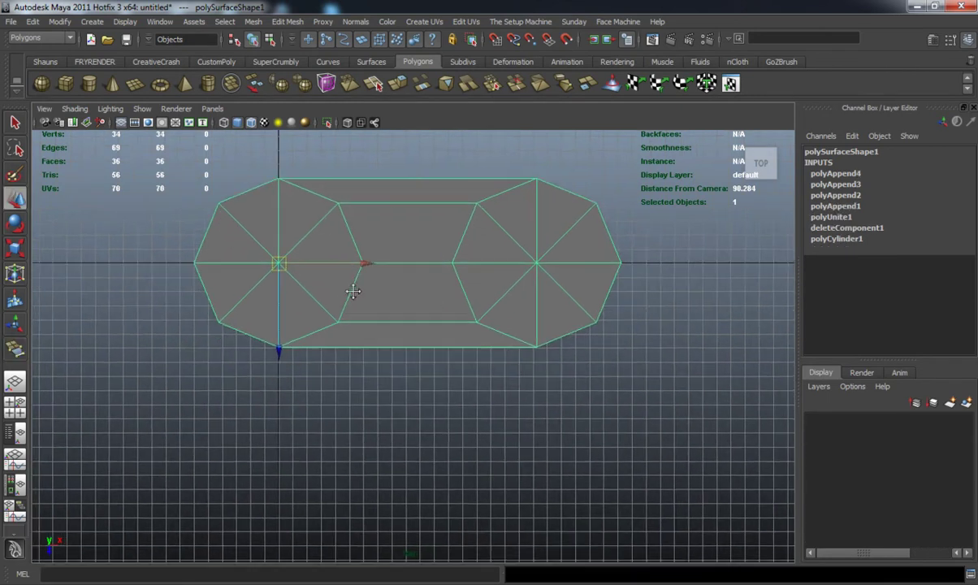
key("ctrl+d")
left_click_drag(283, 359, 303, 570)
middle_click_drag(325, 475, 330, 355, "alt")
left_click_drag(282, 449, 284, 459)
middle_click_drag(281, 298, 297, 368, "alt")
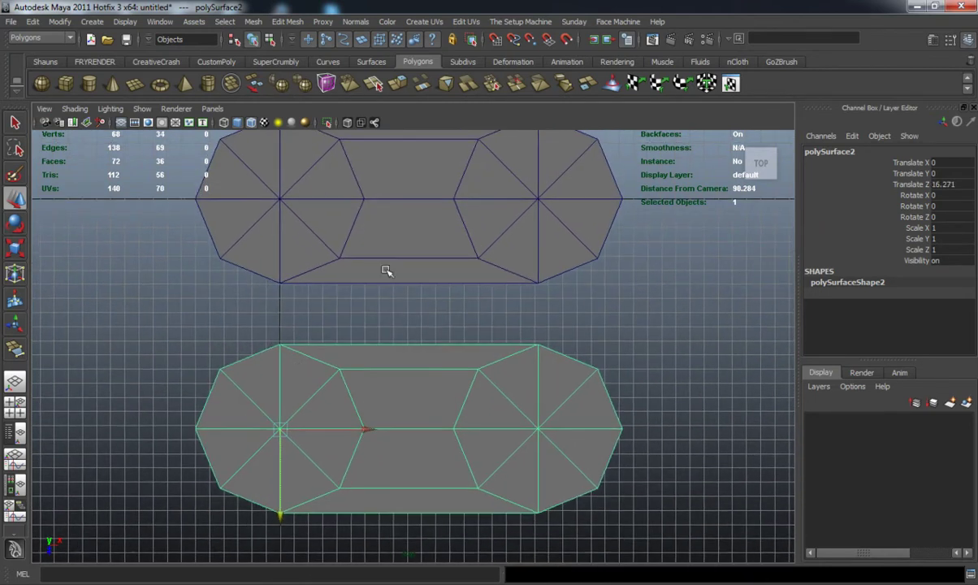
Combine the original bridged mesh and its copy into one mesh, and bring up the Shauns tool set.
left_click(385, 270, "shift")
left_click(251, 21)
left_click(268, 41)
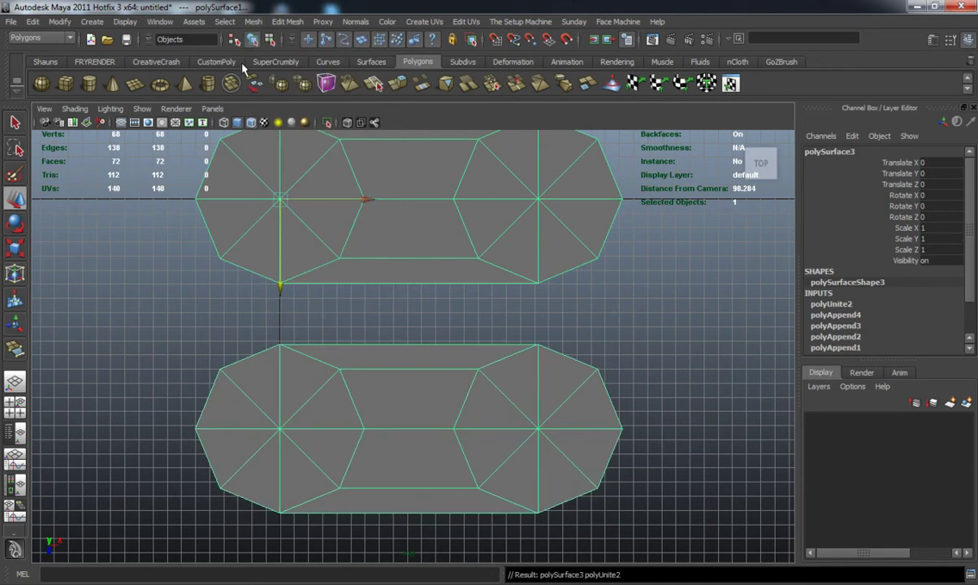
left_click(44, 62)
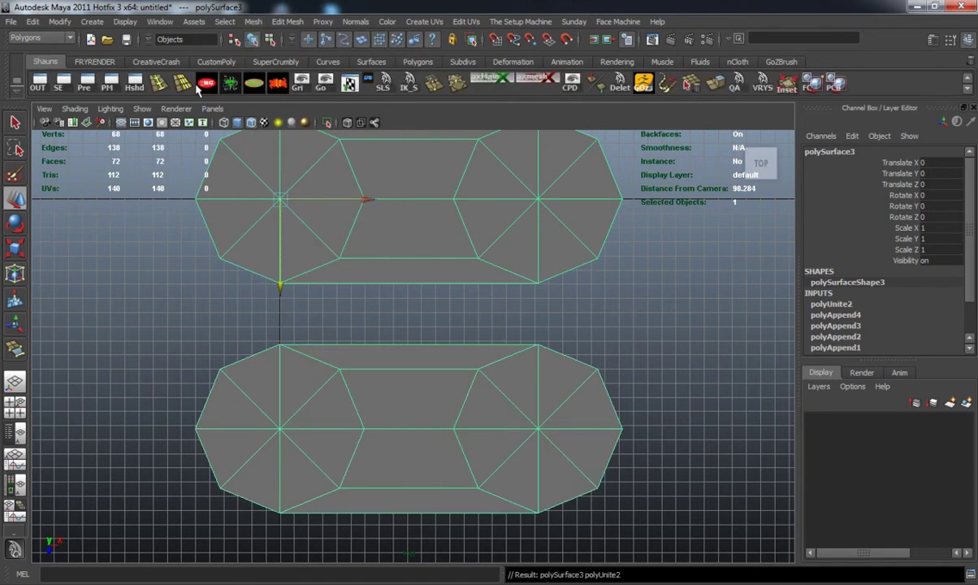
Insert a vertical edge loop through the middle of the upper bridge section and flatten it into a straight line.
left_click(160, 83)
middle_click_drag(432, 229, 422, 270, "alt")
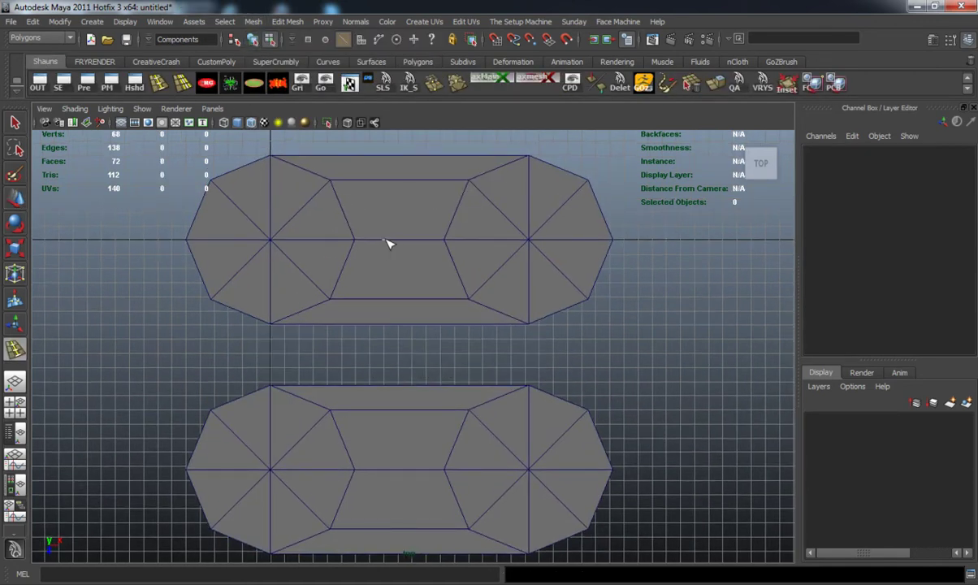
left_click(387, 242)
left_click_drag(385, 242, 409, 255)
left_click_drag(274, 238, 331, 241)
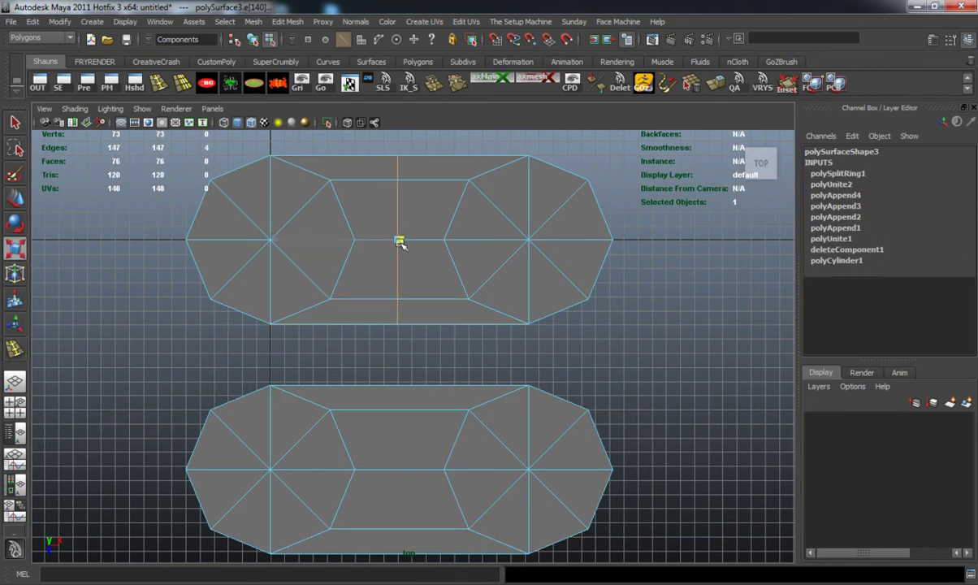
left_click_drag(399, 242, 399, 242)
Insert a matching edge loop through the middle of the lower bridge section and scale it straight.
left_click(159, 82)
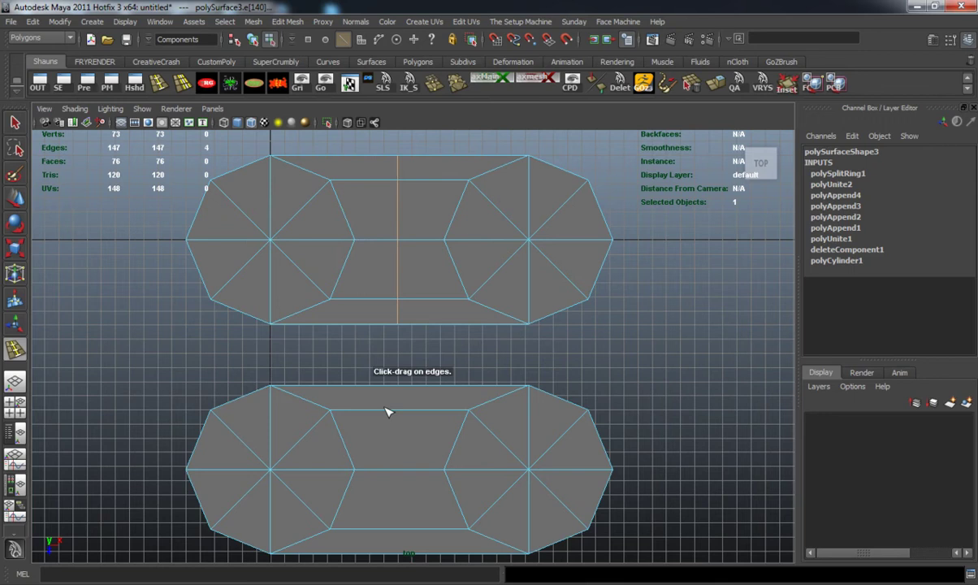
left_click_drag(387, 412, 398, 414)
key("r")
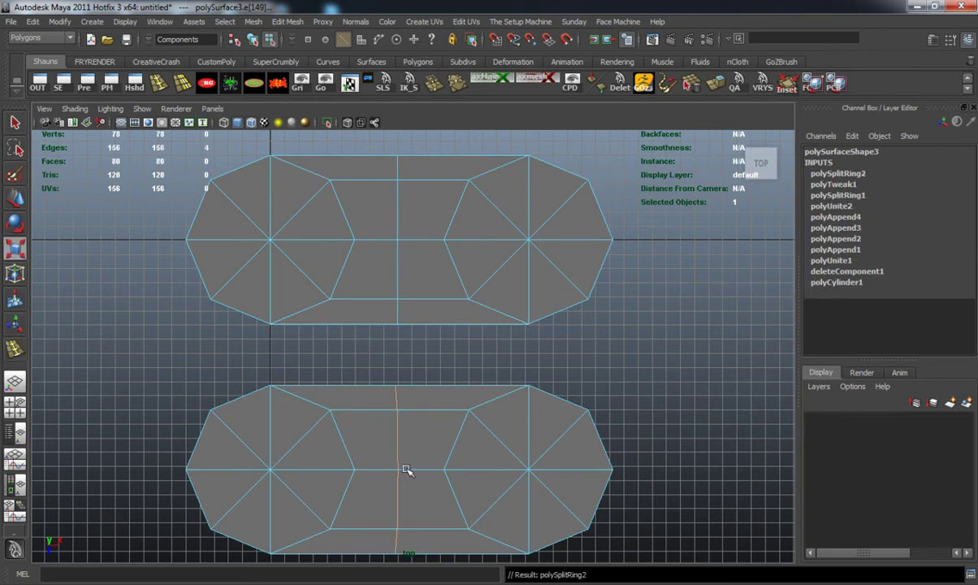
middle_click_drag(406, 470, 407, 449, "alt")
left_click(275, 449)
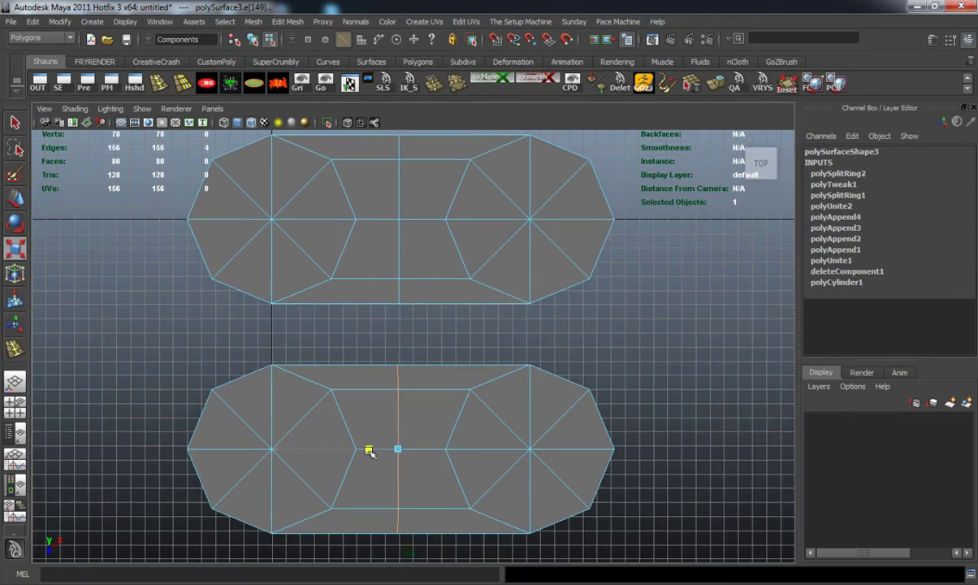
middle_click_drag(298, 452, 309, 452)
left_click_drag(374, 453, 372, 450)
Preview the whole mesh smoothed, and return it to the unsmoothed display.
key("3")
left_click(337, 324)
scroll(389, 312, "down", 1)
middle_click_drag(389, 311, 387, 343, "alt")
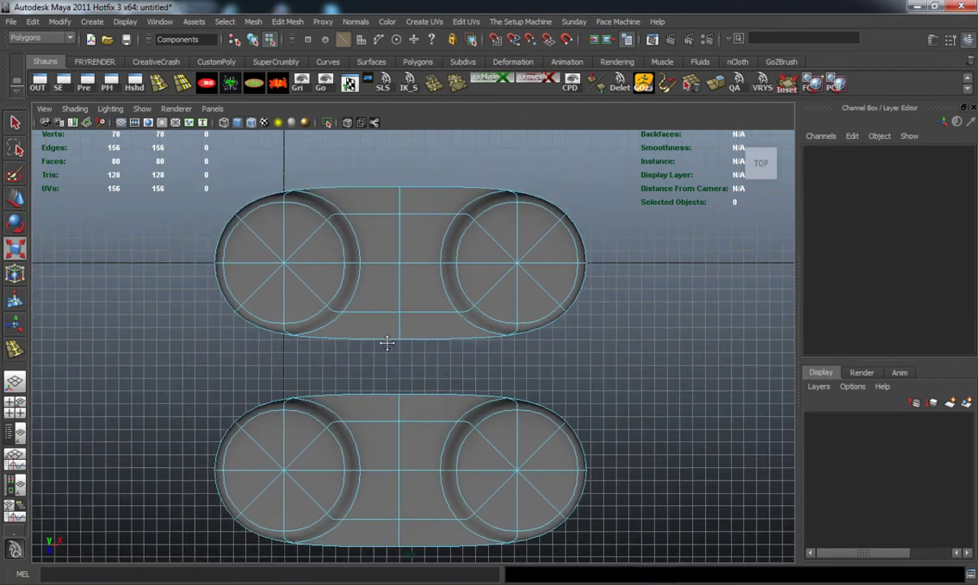
key("1")
Append a polygon across the gap between the upper and lower pieces, filling the half left of the centre line.
right_click_drag(401, 323, 431, 305)
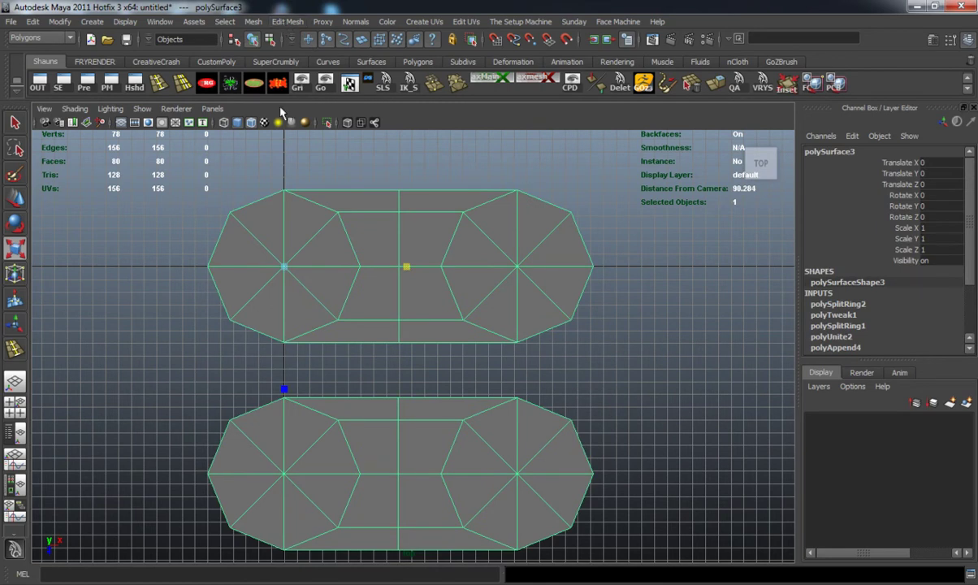
left_click(330, 187)
left_click(335, 194)
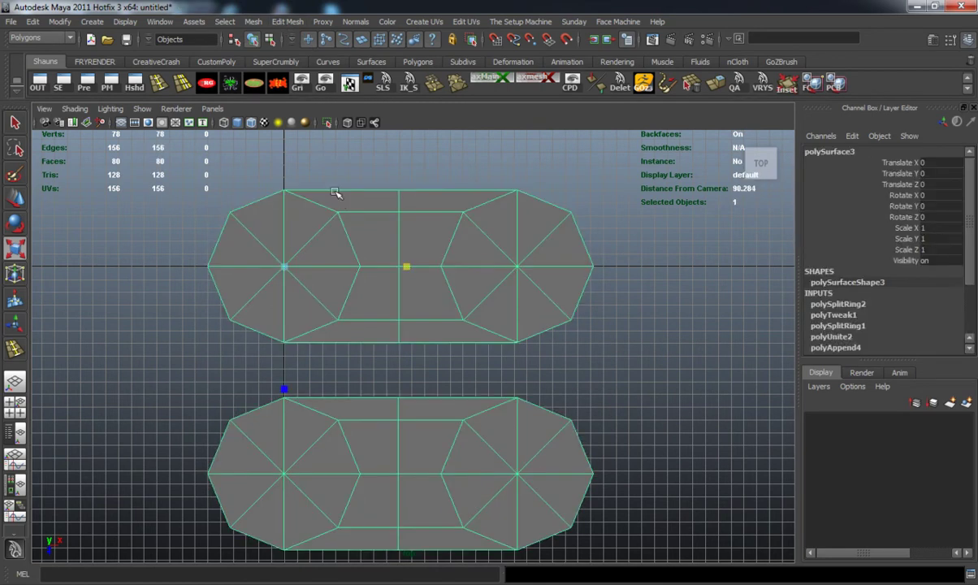
left_click(278, 22)
left_click(323, 84)
middle_click_drag(388, 379, 388, 290, "alt")
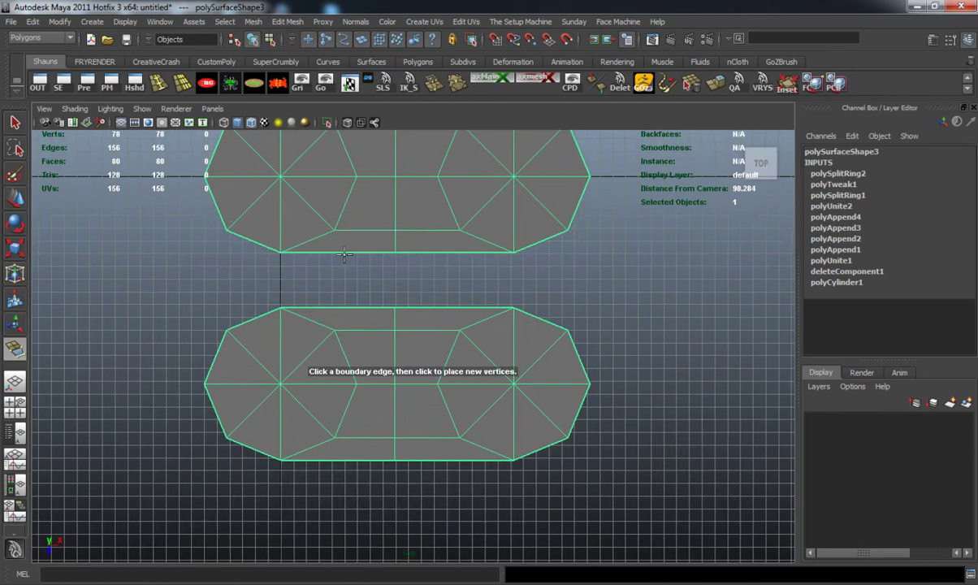
left_click(339, 253)
left_click(339, 307)
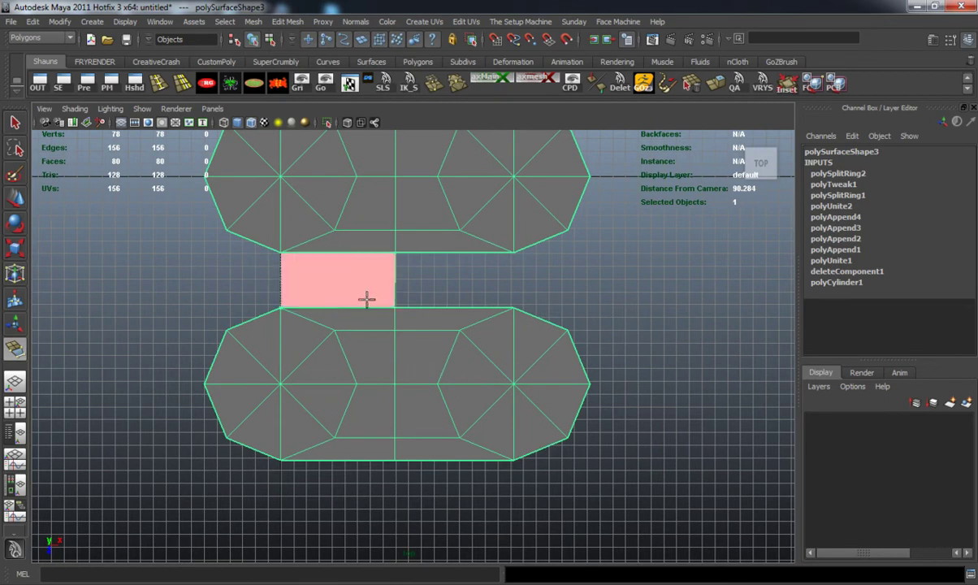
key("Return")
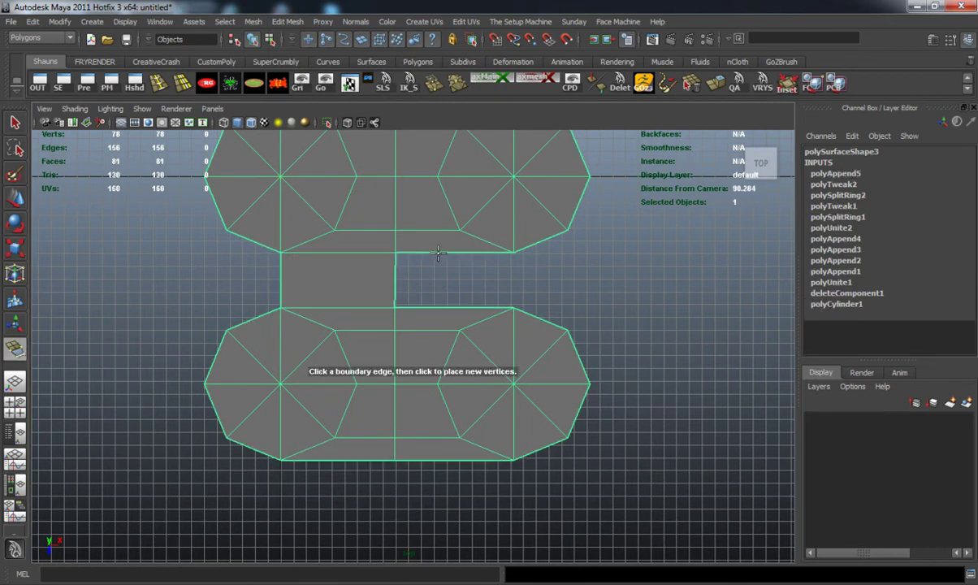
Append a polygon filling the half of the gap right of the centre line.
left_click(438, 254)
left_click(444, 307)
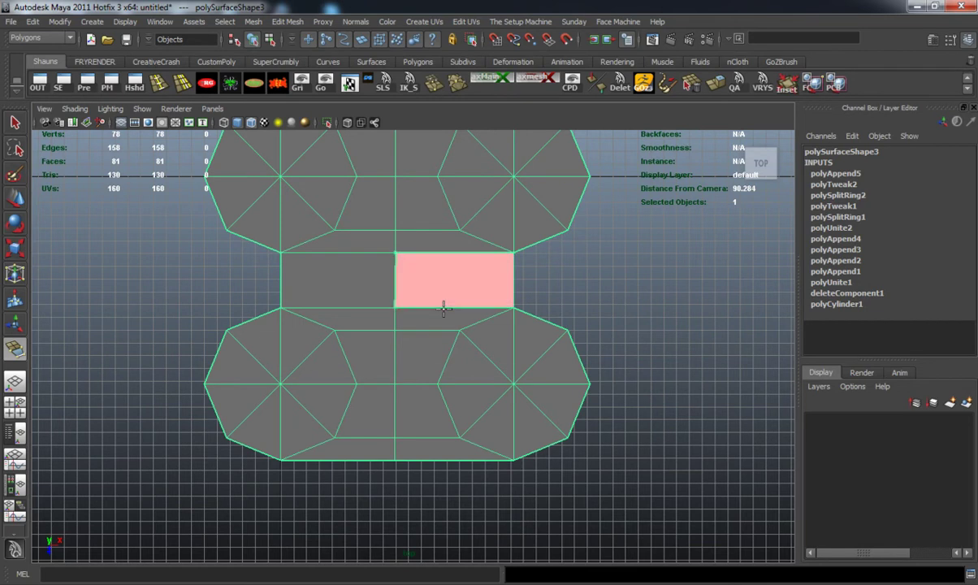
key("Return")
Append a polygon between the facing slanted edges of the two right-hand octagons to close the mesh's right side.
middle_click_drag(470, 302, 423, 324, "alt")
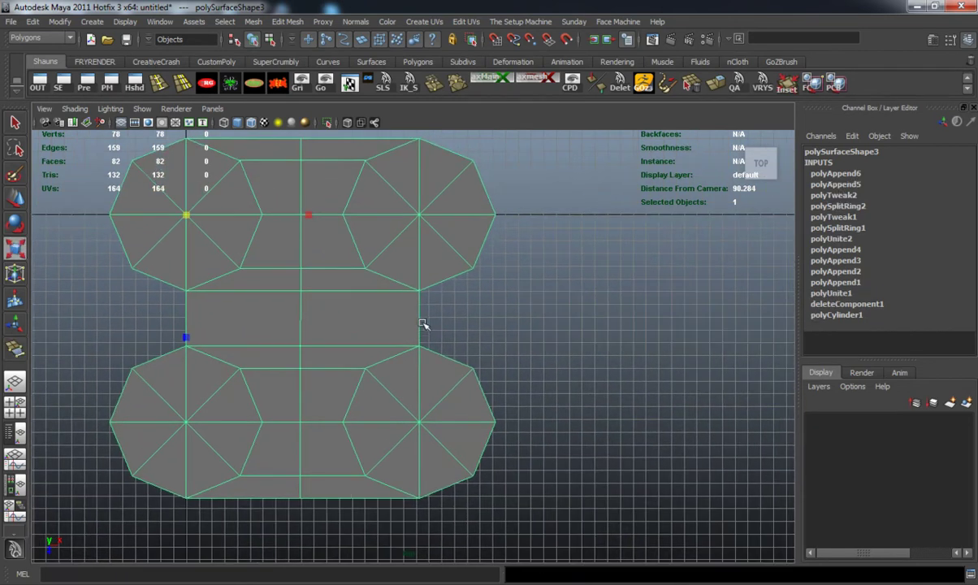
key("y")
left_click(446, 291)
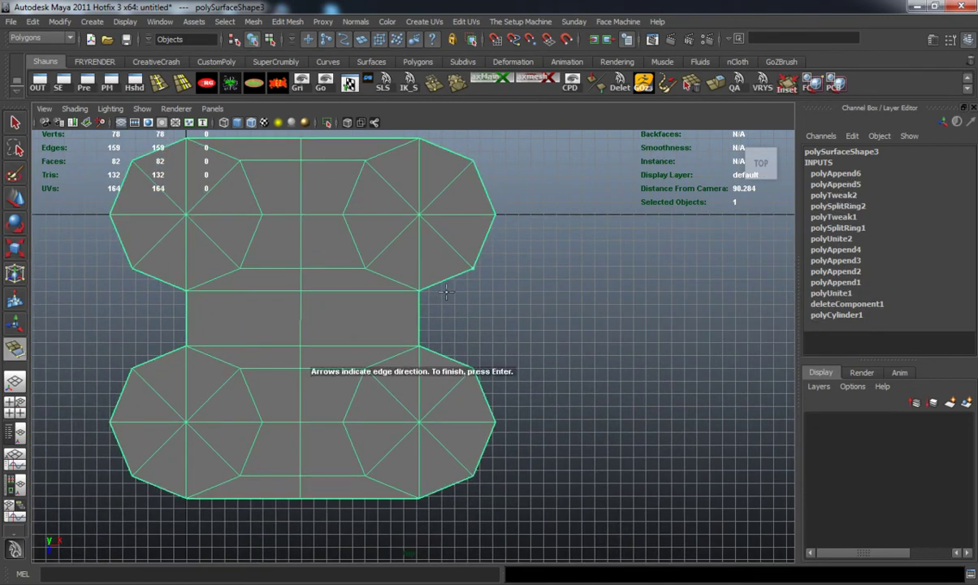
left_click(444, 352)
key("Return")
Append a polygon between the facing slanted edges of the two left-hand octagons to close the mesh's left side.
key("y")
middle_click_drag(260, 291, 300, 294, "alt")
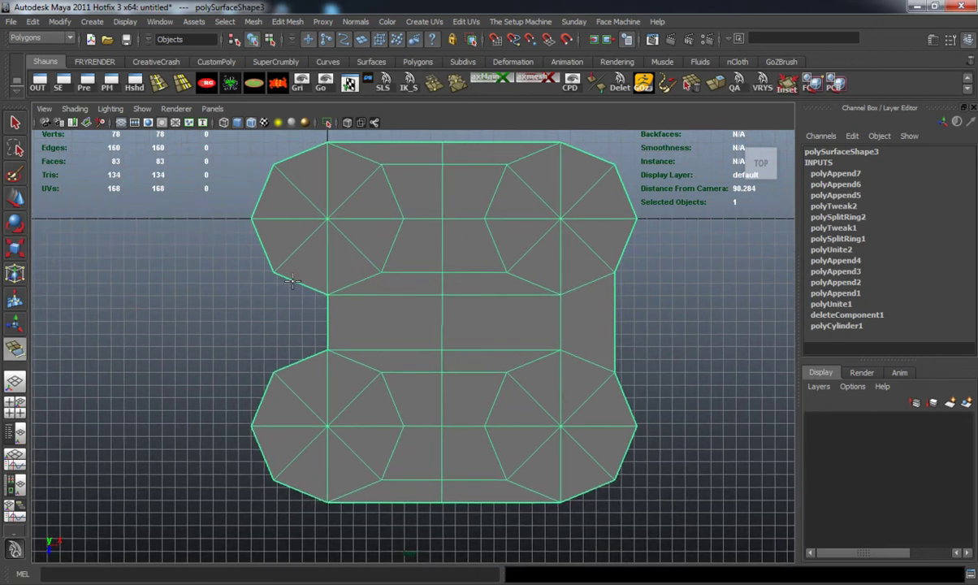
left_click(292, 280)
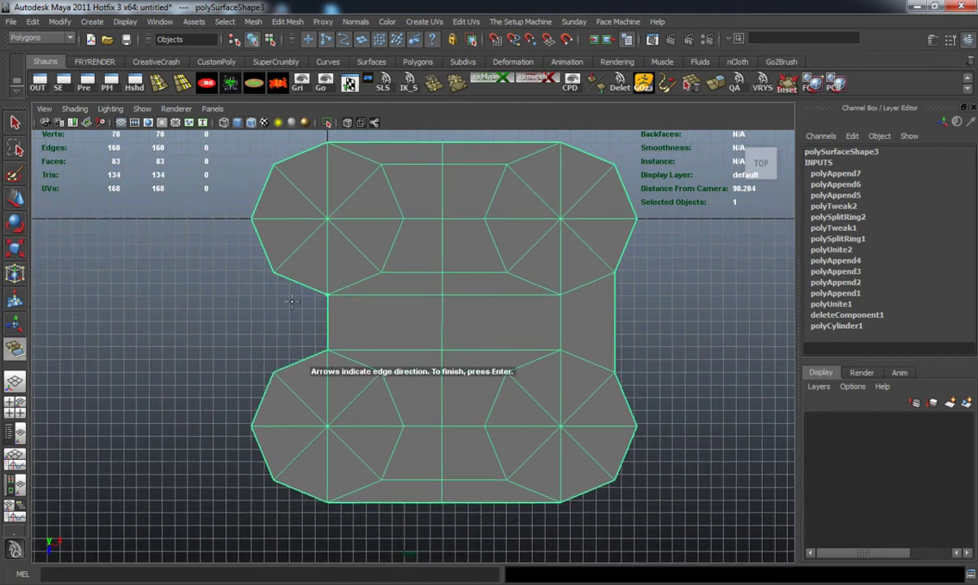
left_click(292, 362)
key("Return")
scroll(242, 290, "down", 4)
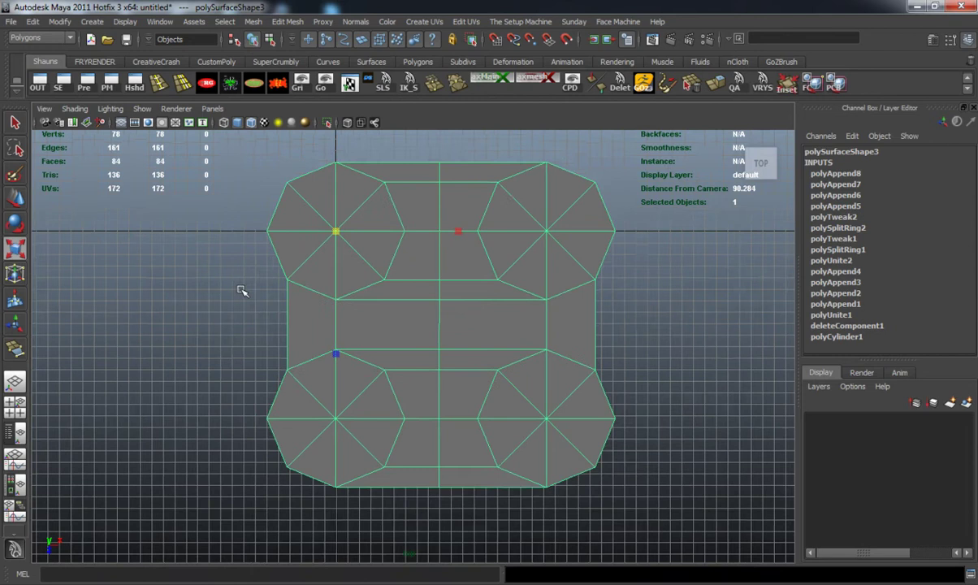
Select the mesh's whole outer border edge loop to check its edge count, and clear the selection.
left_click(262, 305)
right_click(376, 288)
left_click(377, 252)
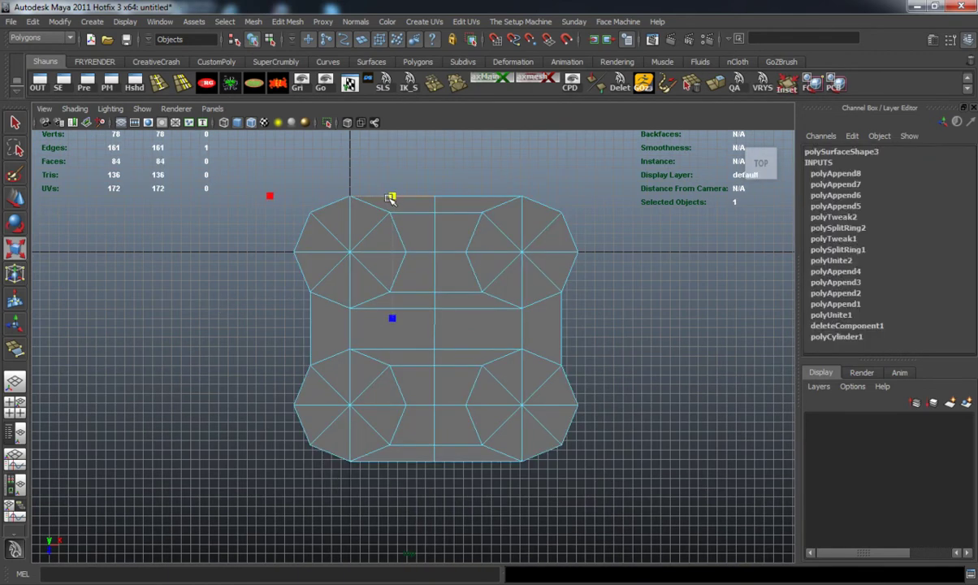
double_click(393, 196)
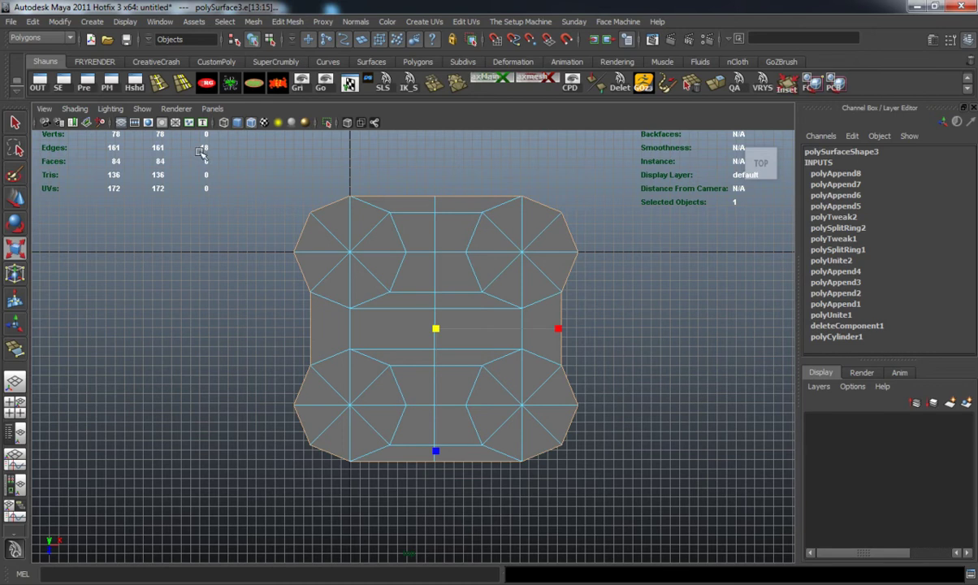
left_click(261, 200)
Create a polygon cylinder centred on the lens mesh and enclosing it, with a radius of about 22.1 and height about 10.4.
left_click(415, 63)
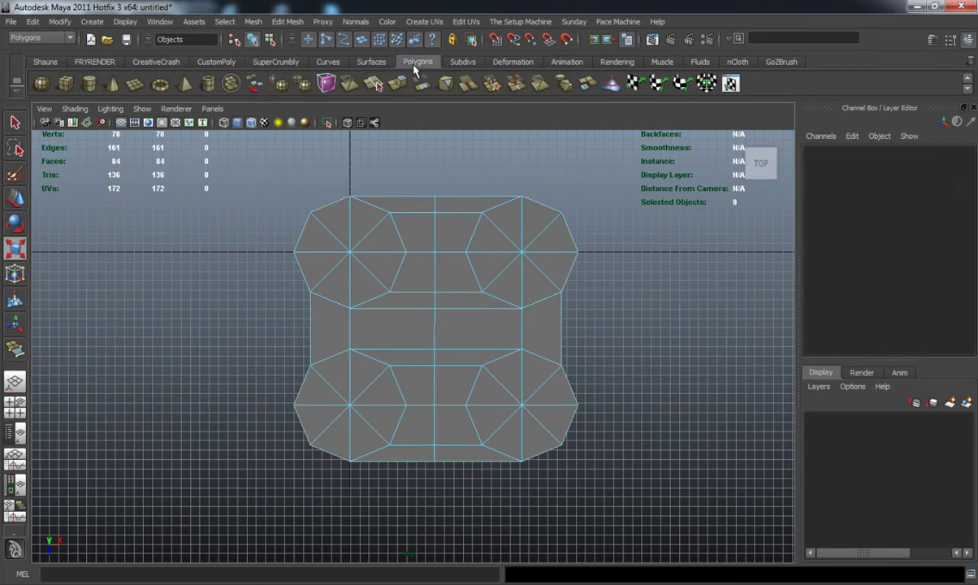
left_click(89, 83)
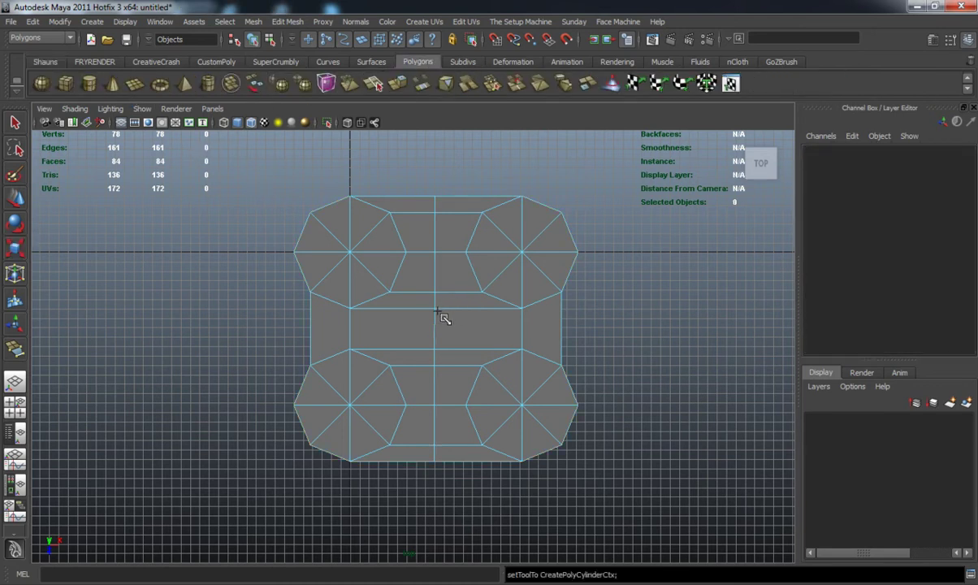
middle_click_drag(432, 328, 419, 333, "alt")
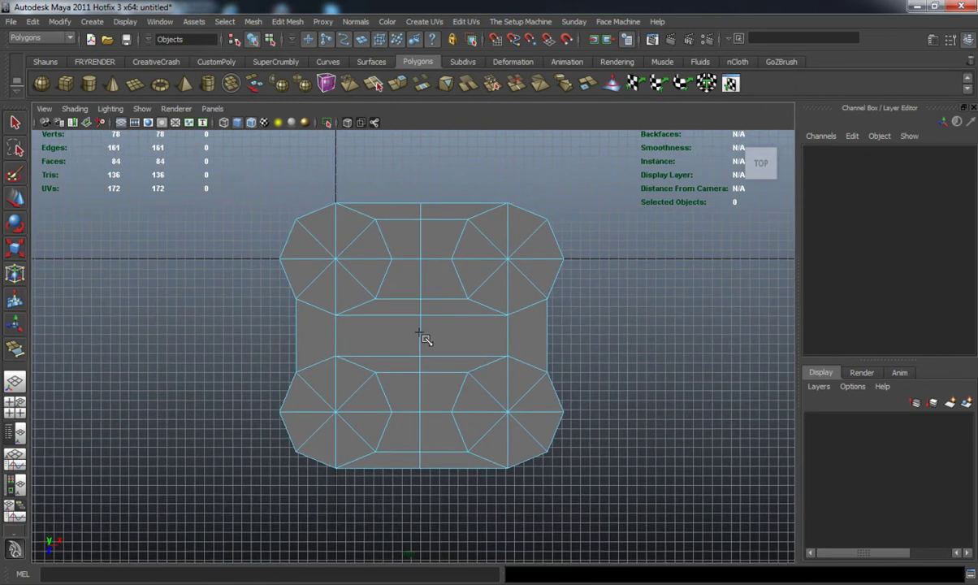
left_click_drag(419, 331, 609, 415)
Set the large cylinder's Subdivisions Axis to 18.
key("space")
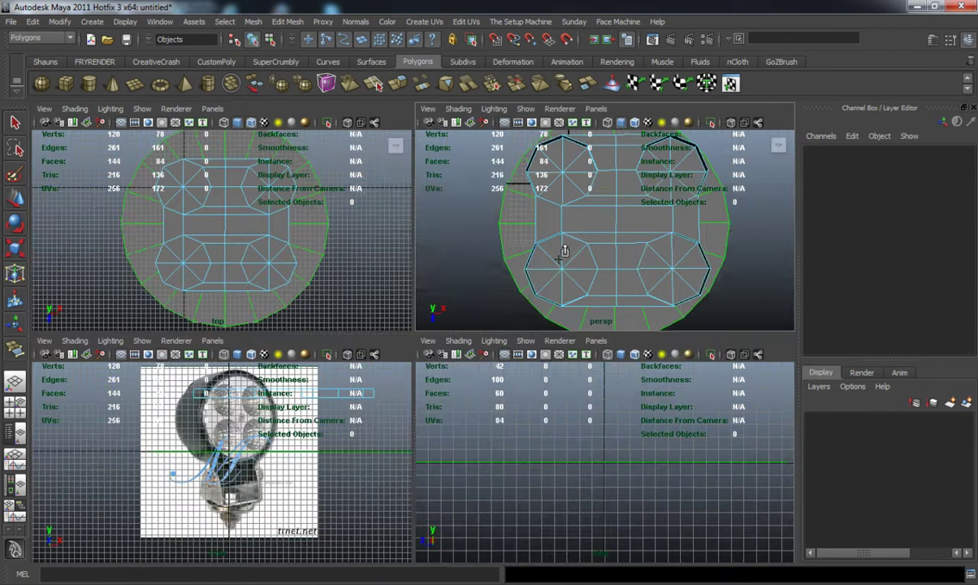
key("space")
left_click_drag(530, 216, 420, 285, "alt")
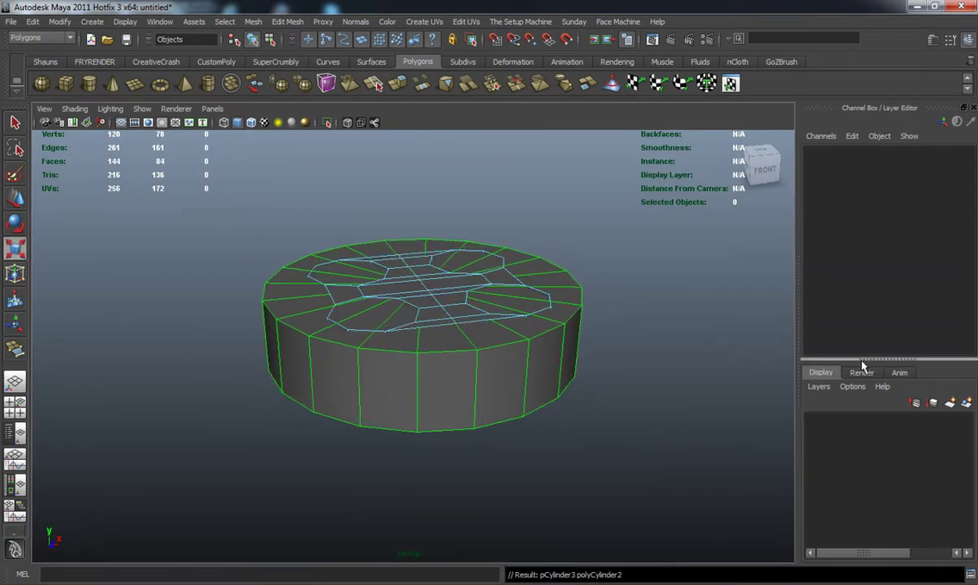
left_click_drag(587, 349, 605, 357, "alt")
left_click(646, 355)
left_click(554, 334)
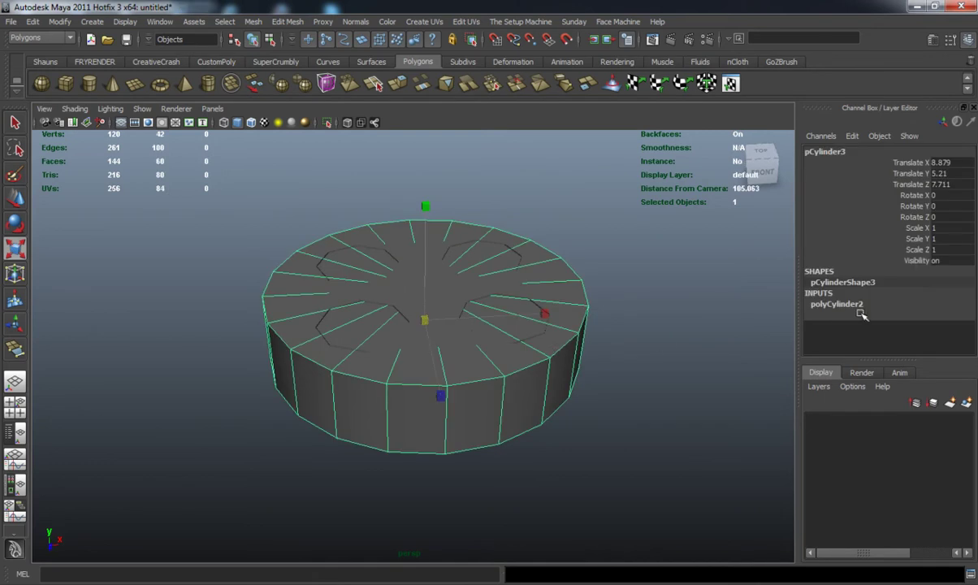
left_click(837, 304)
left_click(931, 297)
type("1")
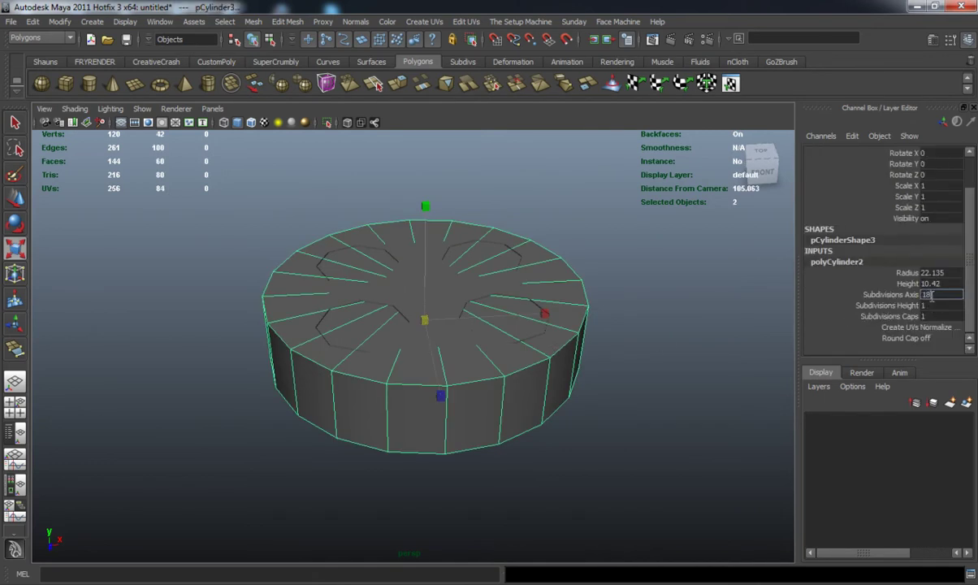
type("8")
key("Return")
Select all the top cap faces of the large cylinder from the side view and delete them.
left_click_drag(590, 311, 452, 299, "alt")
right_click(452, 309)
right_click_drag(453, 309, 443, 312)
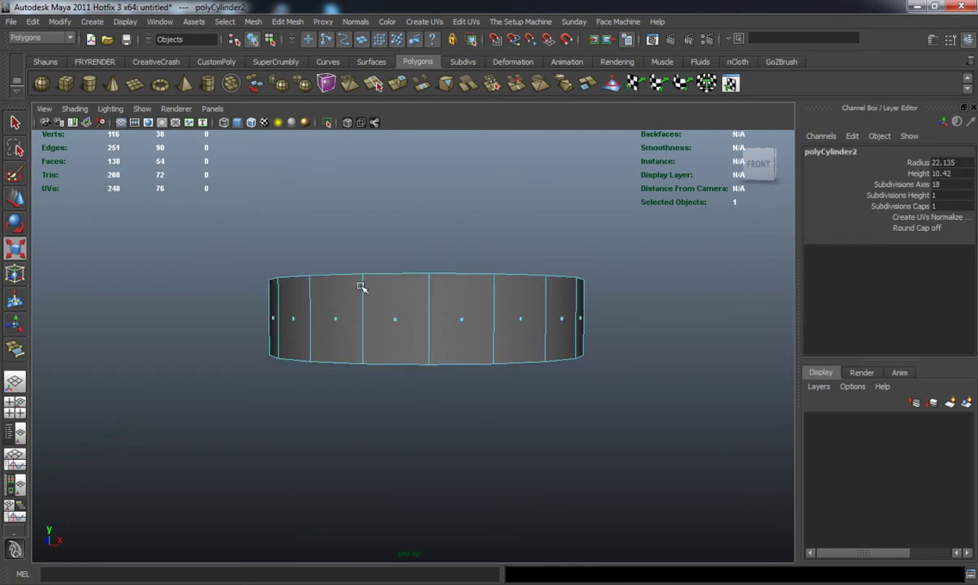
left_click_drag(676, 292, 758, 280)
left_click_drag(574, 299, 611, 302, "alt")
key("space")
key("space")
scroll(540, 426, "down", 5)
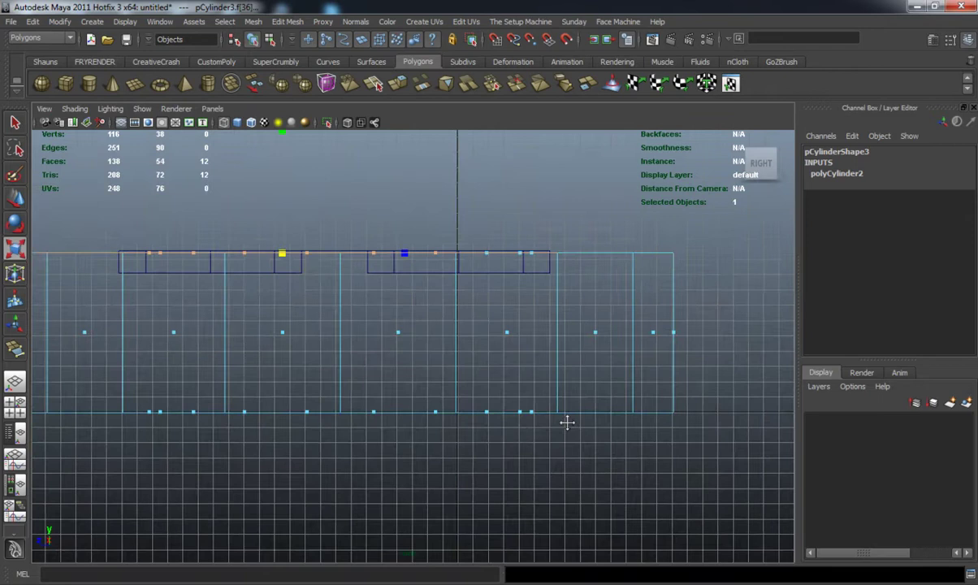
right_click_drag(536, 419, 487, 398, "alt")
middle_click_drag(487, 399, 556, 423, "alt")
left_click(319, 300)
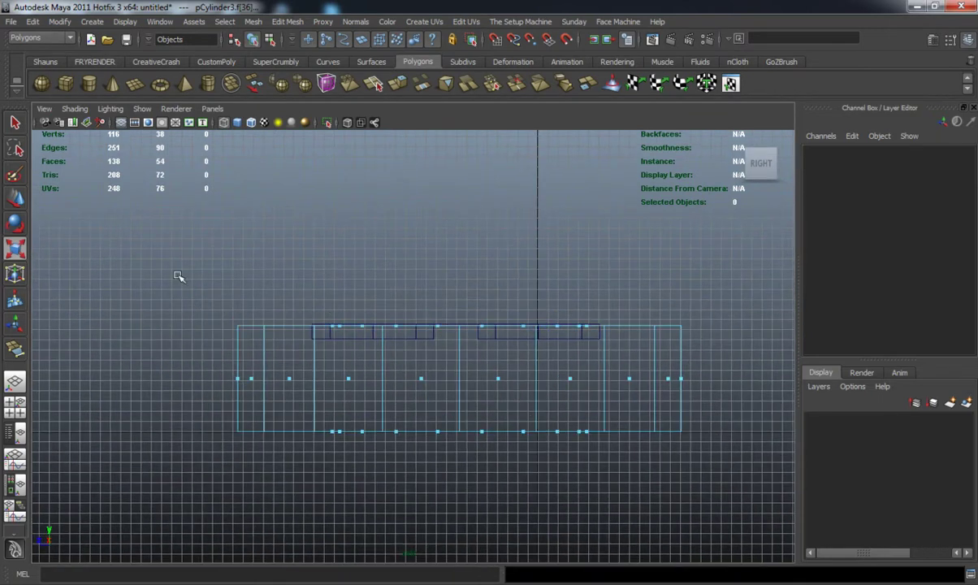
left_click_drag(182, 275, 705, 334)
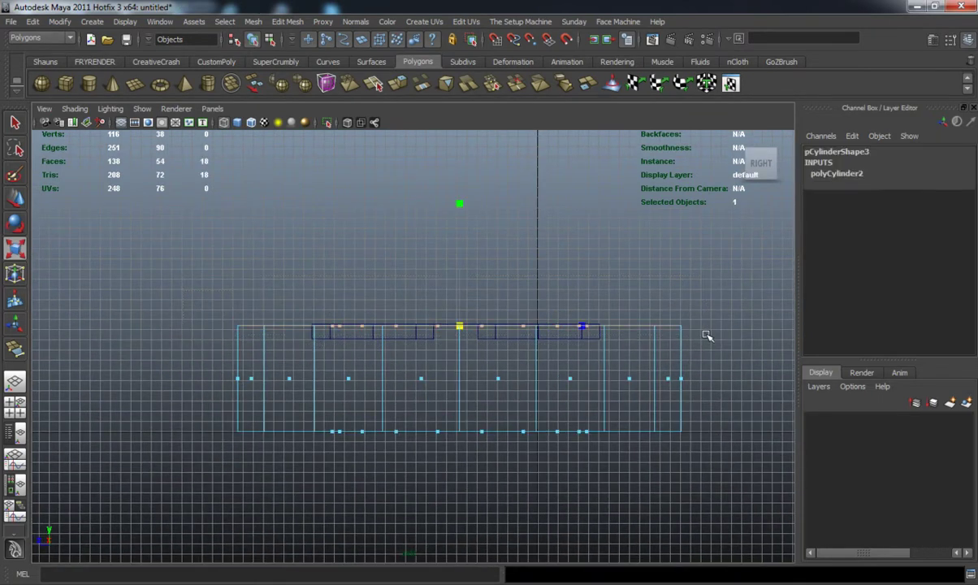
key("Delete")
Combine the open cylinder and the four-lens mesh into one mesh.
key("space")
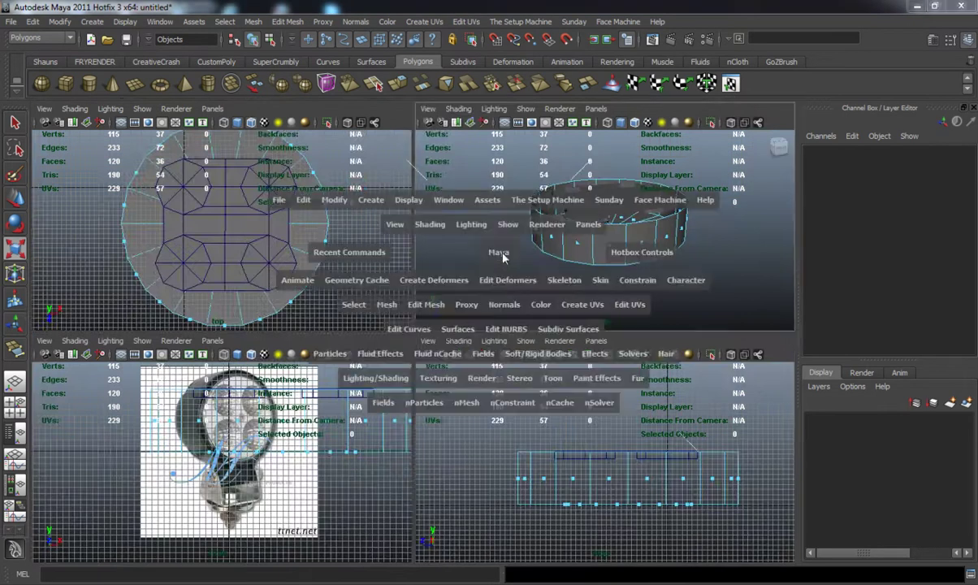
key("space")
left_click_drag(500, 323, 473, 380, "alt")
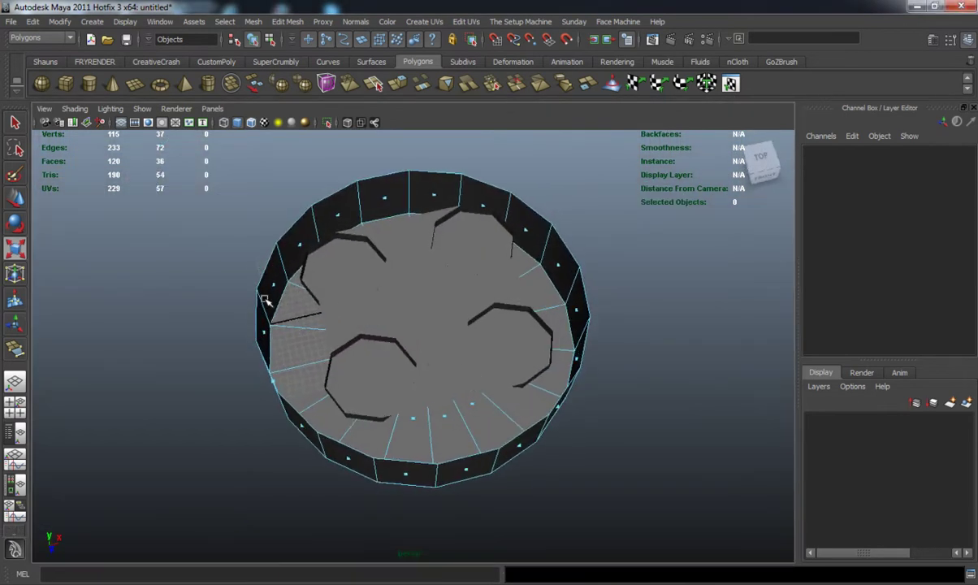
right_click_drag(268, 296, 299, 278)
left_click(251, 122)
left_click_drag(388, 358, 395, 309, "alt")
left_click(392, 311)
left_click(344, 403, "shift")
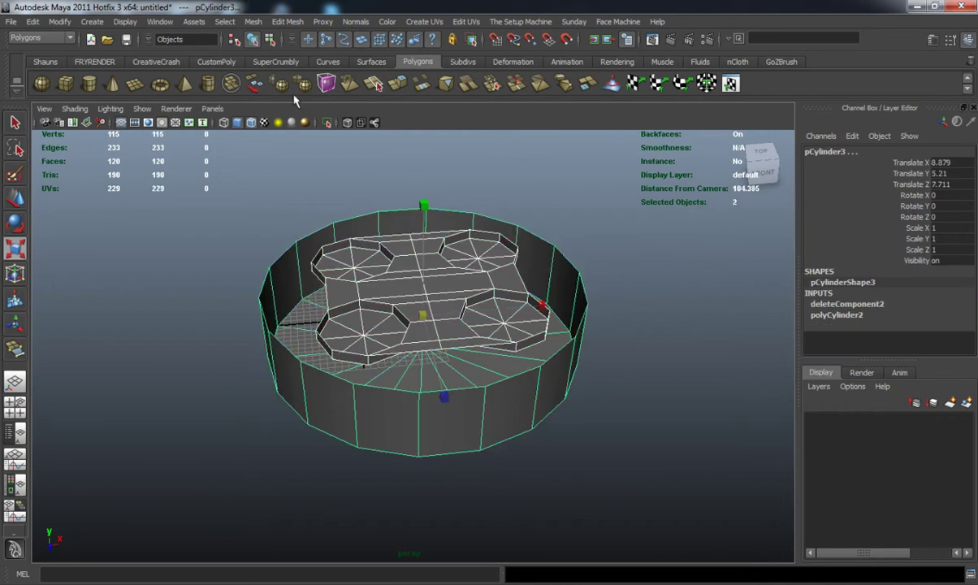
left_click(257, 21)
left_click(257, 42)
Select the top vertices of the cylinder rim and lens mesh in the side view and scale them flat to one height.
left_click_drag(345, 284, 332, 236, "alt")
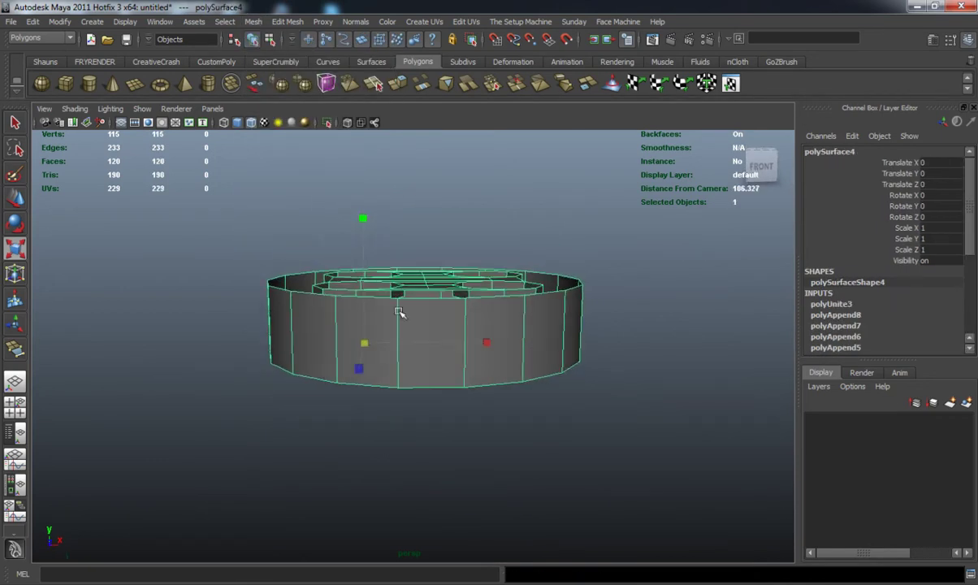
right_click_drag(410, 318, 367, 312)
left_click_drag(369, 315, 375, 308, "alt")
key("space")
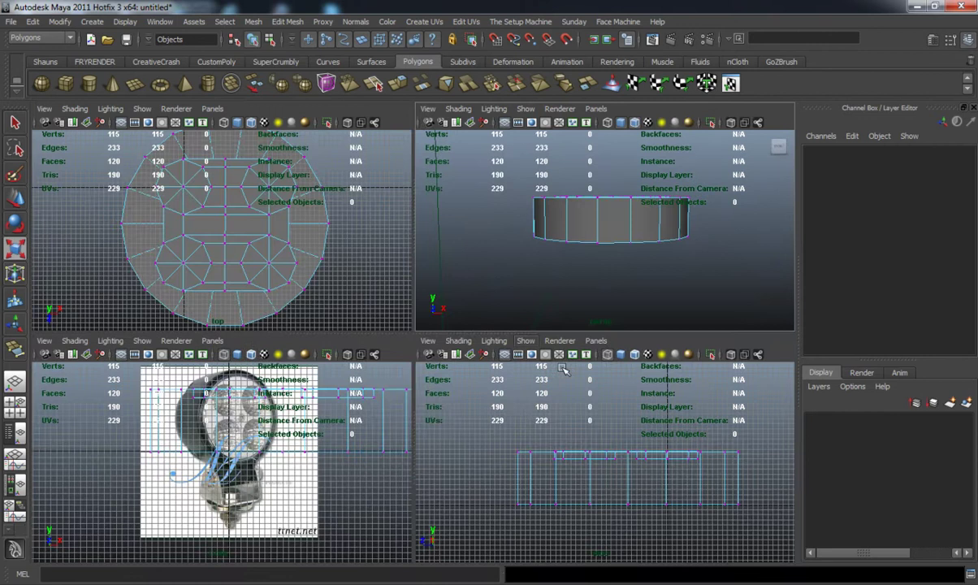
key("space")
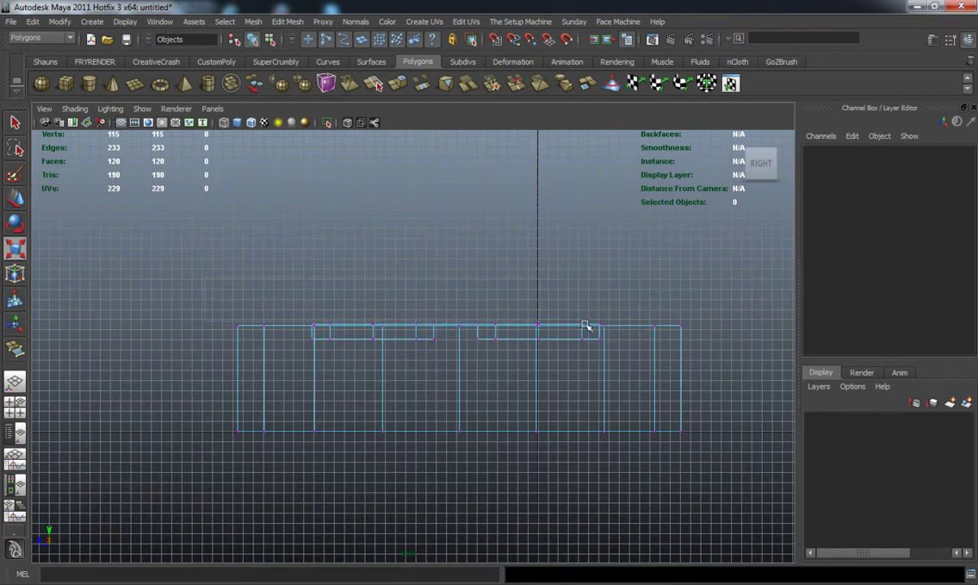
left_click_drag(749, 332, 747, 332)
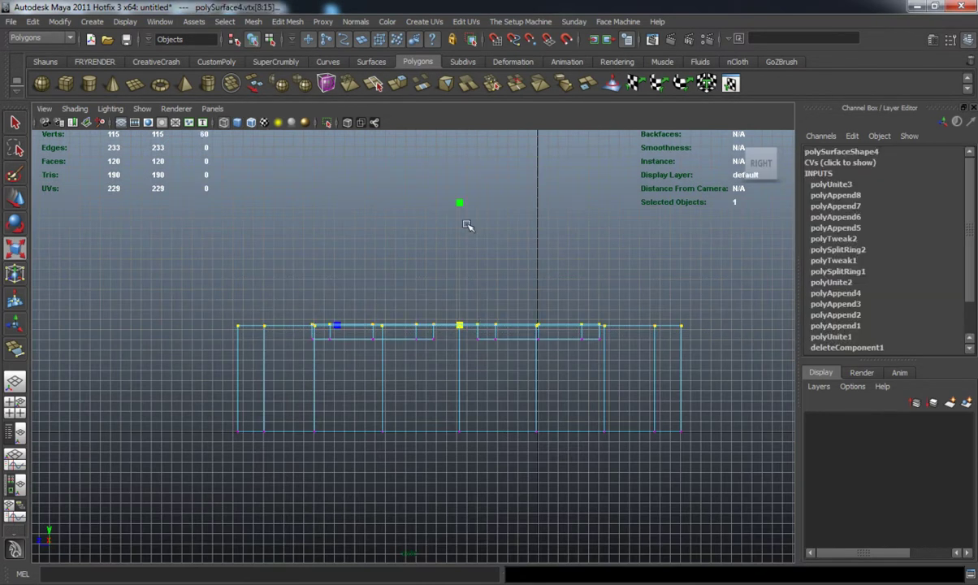
left_click(378, 255)
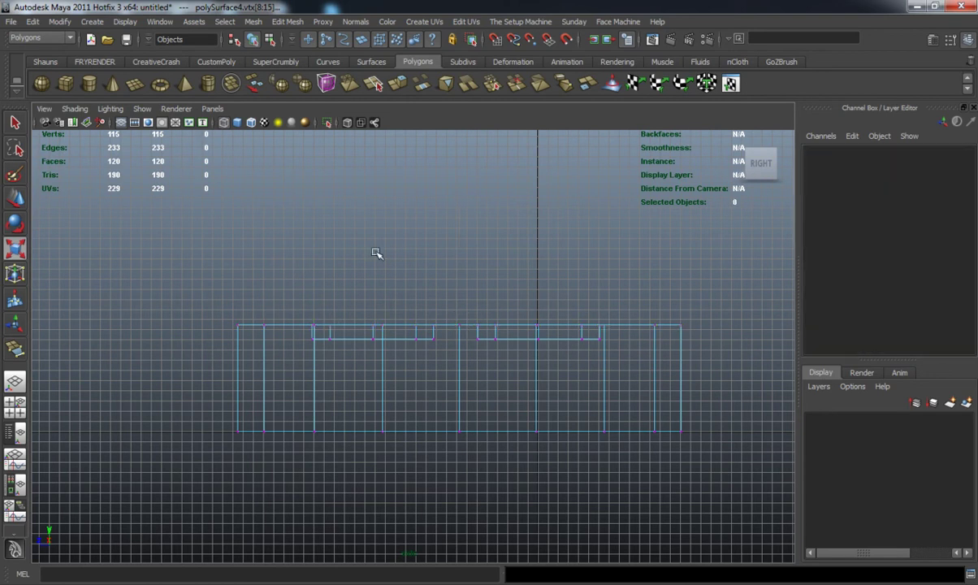
key("space")
key("space")
Return the mesh to object mode and turn off two-sided lighting in the perspective view.
left_click_drag(487, 295, 427, 299, "alt")
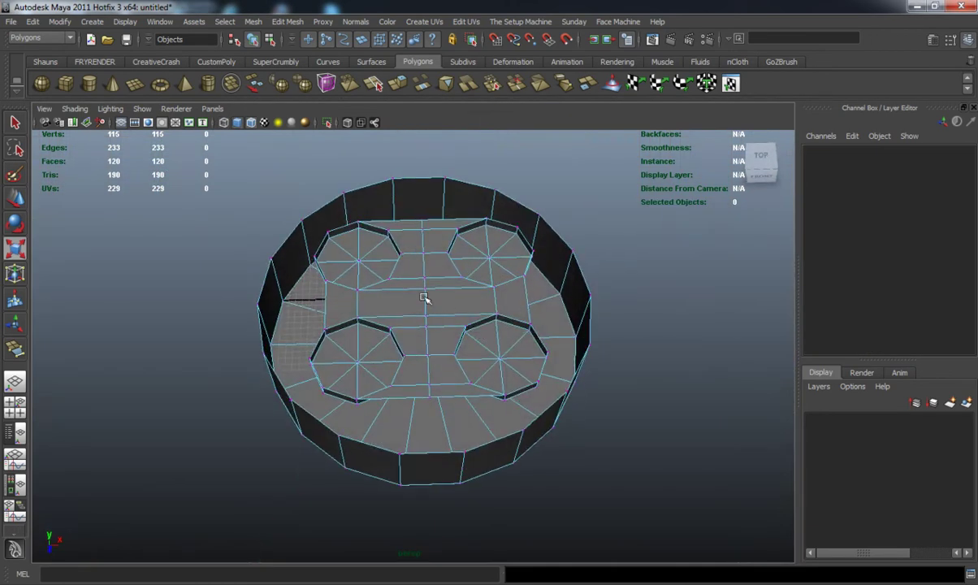
right_click_drag(424, 295, 455, 277)
left_click(141, 109)
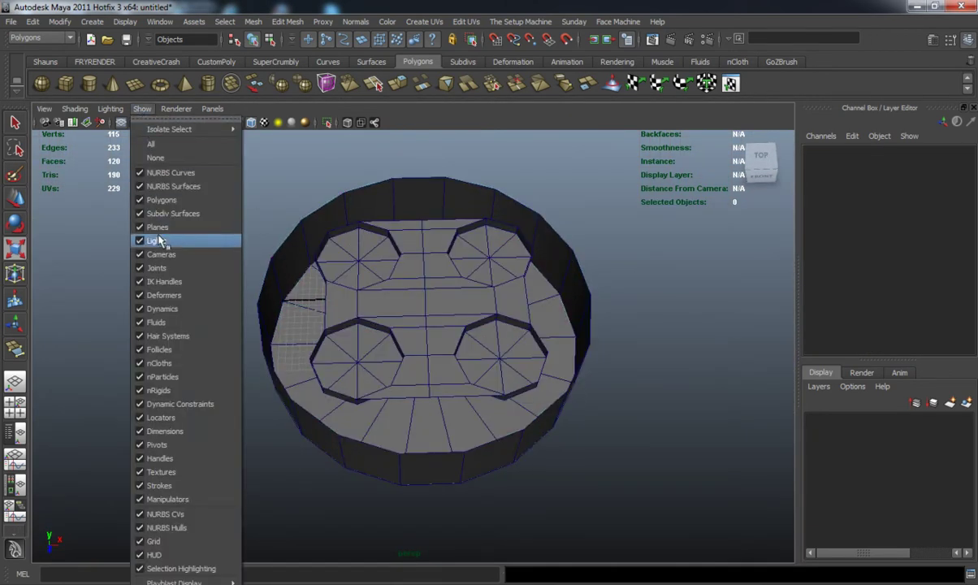
left_click(114, 114)
left_click(110, 109)
left_click(154, 220)
Select only the four-lens mesh faces, excluding the cylinder's side and bottom faces, and reverse their normals.
left_click_drag(154, 221, 400, 317, "alt")
right_click(399, 317)
right_click_drag(399, 317, 401, 342)
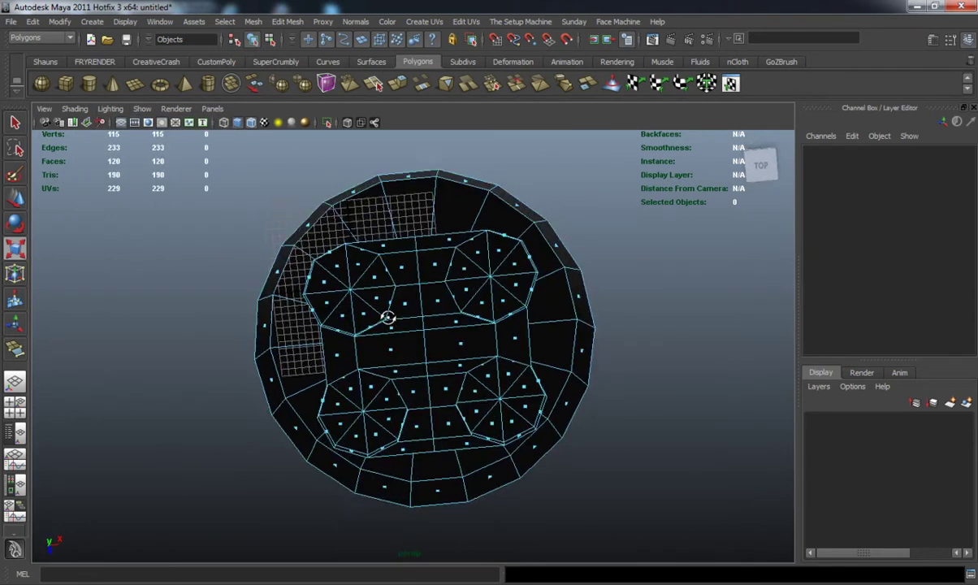
left_click(15, 149)
mouse_move(346, 222)
left_mouse_down()
mouse_move(302, 284)
mouse_move(299, 366)
mouse_move(325, 426)
mouse_move(401, 460)
mouse_move(487, 447)
mouse_move(540, 398)
mouse_move(556, 343)
mouse_move(544, 256)
mouse_move(499, 212)
mouse_move(323, 222)
left_mouse_up()
mouse_move(325, 227)
left_mouse_down("alt")
mouse_move(387, 282)
mouse_move(366, 233)
left_mouse_up("alt")
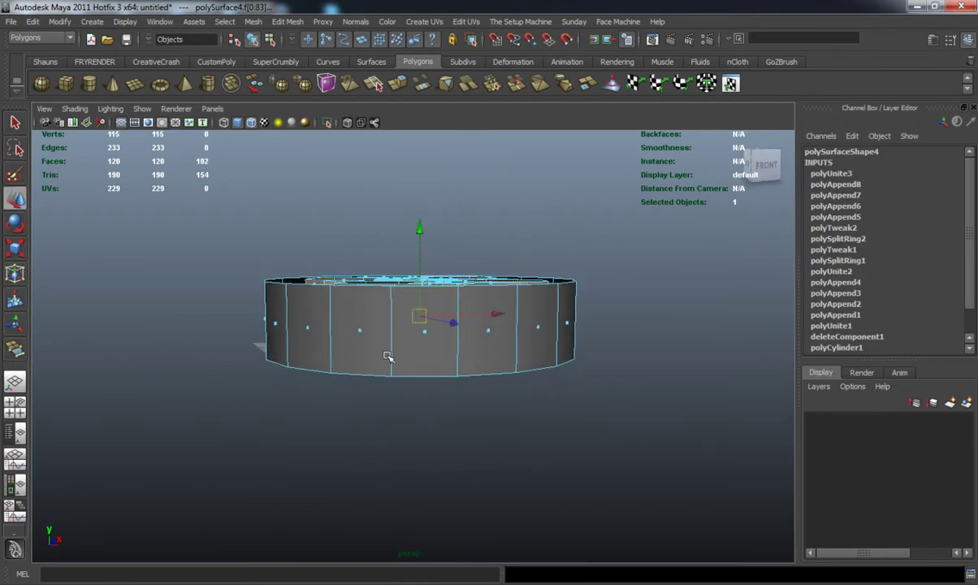
left_click_drag(387, 356, 354, 274, "alt")
left_click_drag(173, 268, 827, 385, "ctrl")
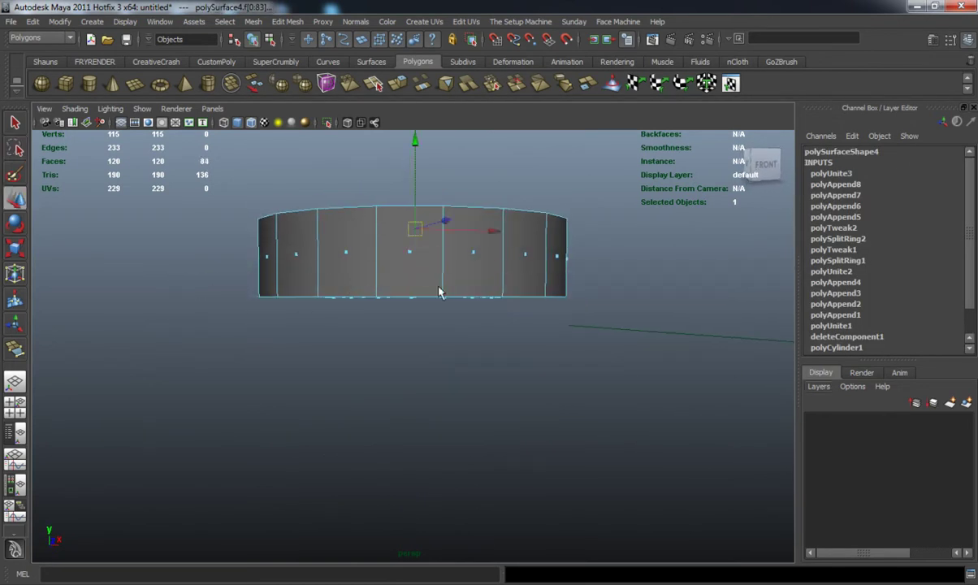
left_click_drag(438, 292, 437, 349, "alt")
left_click(45, 62)
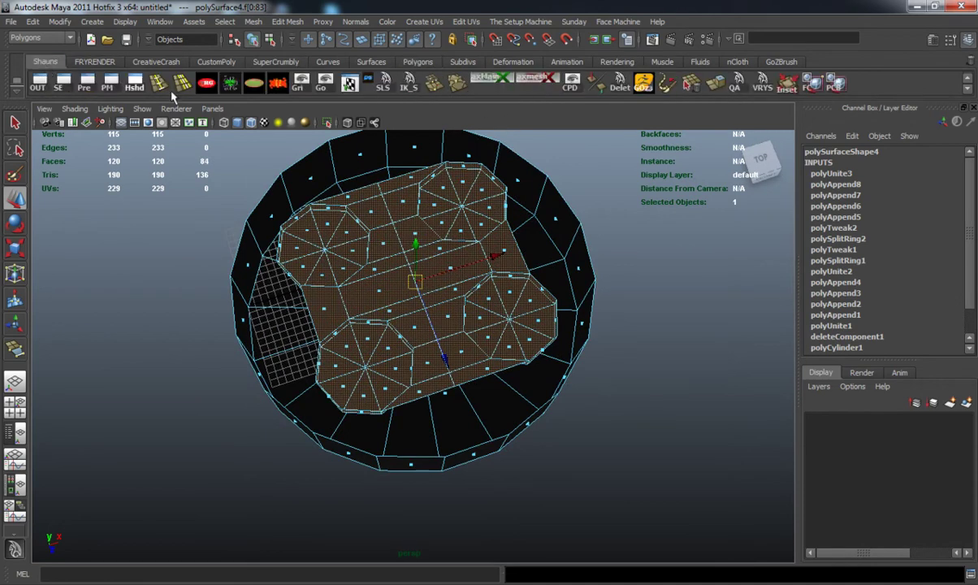
left_click(592, 88)
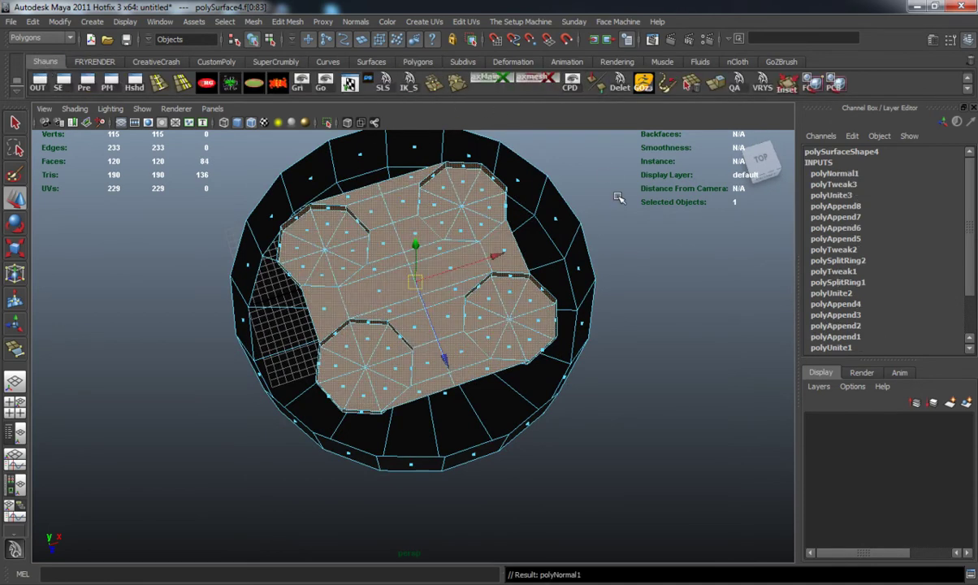
left_click(617, 196)
Select the cylinder's open rim edges and the lens mesh's outer border edges, and bridge them.
left_click_drag(357, 258, 382, 262, "alt")
right_click_drag(376, 247, 378, 231)
left_click(379, 231)
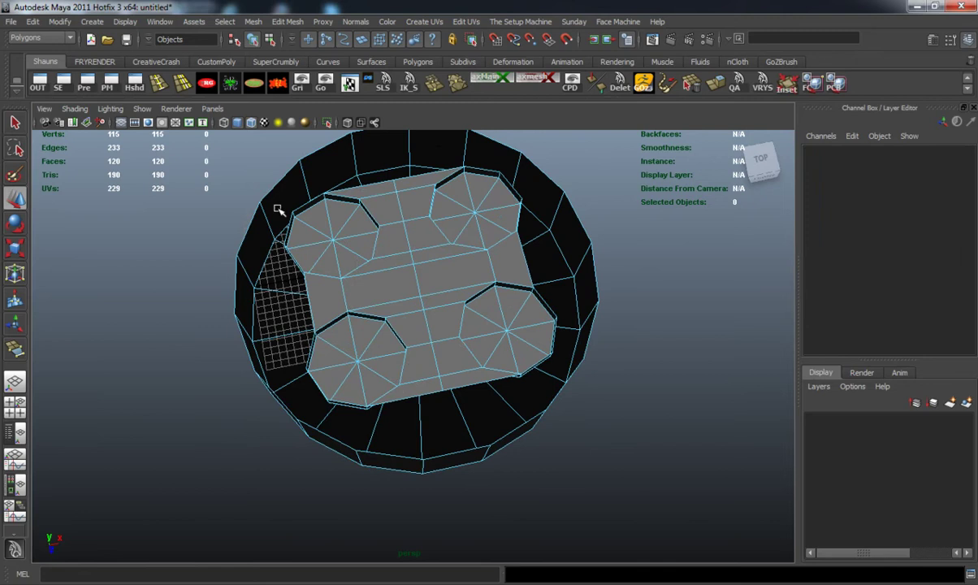
double_click(270, 183)
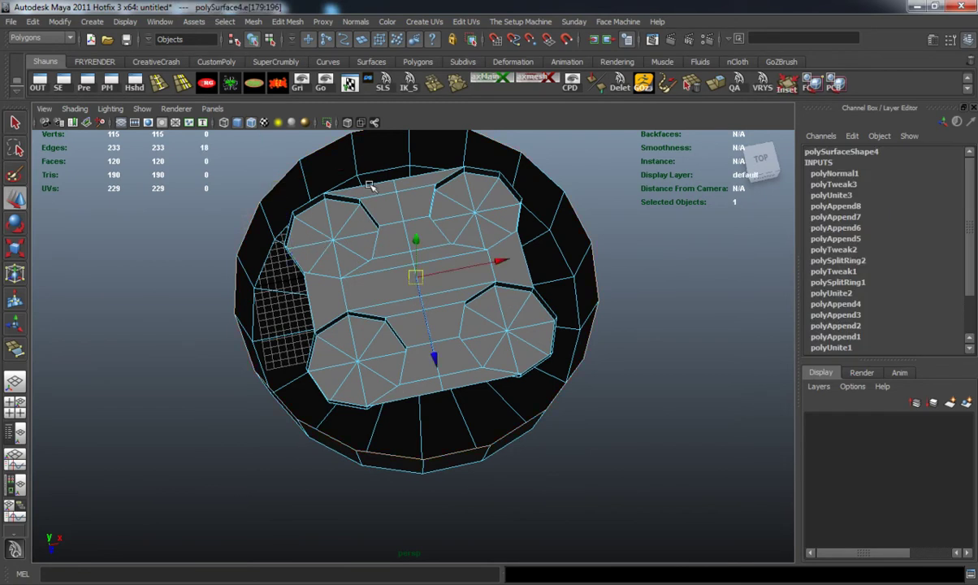
left_click_drag(388, 223, 354, 203, "alt")
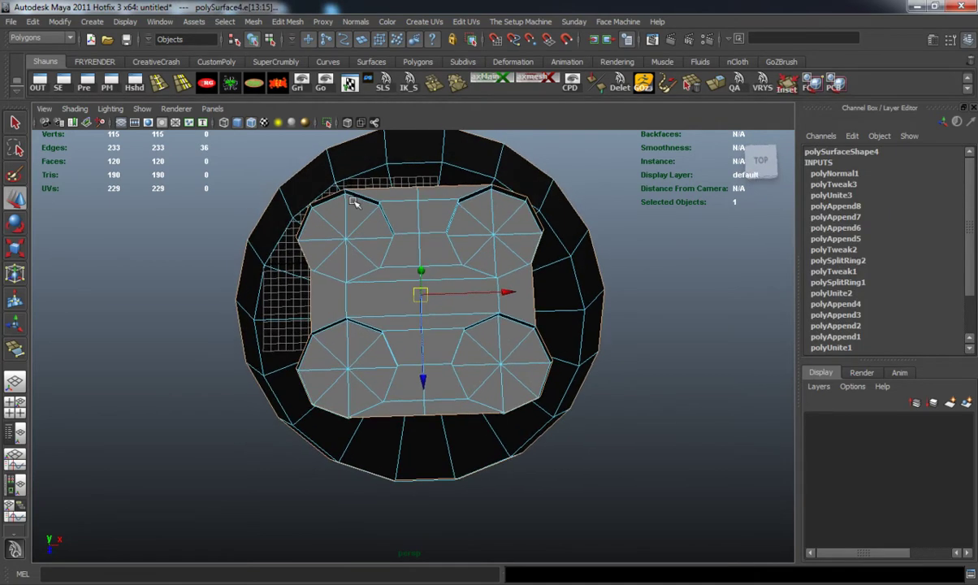
left_click(287, 23)
left_click(294, 71)
middle_click_drag(333, 194, 328, 230, "alt")
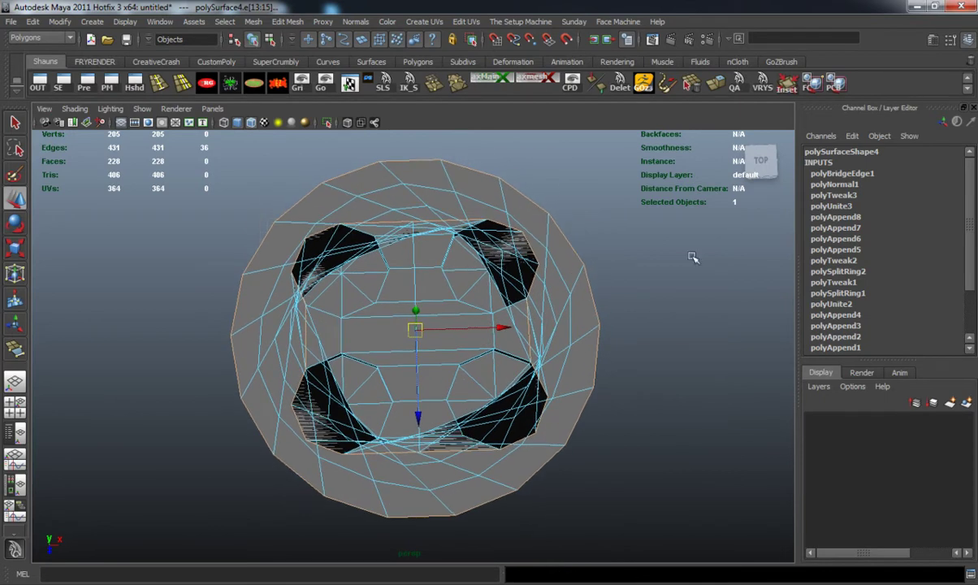
Set the bridge's Bridge Offset to 13 and Divisions to 2, and preview the mesh smoothed.
left_click(851, 172)
left_click(914, 196)
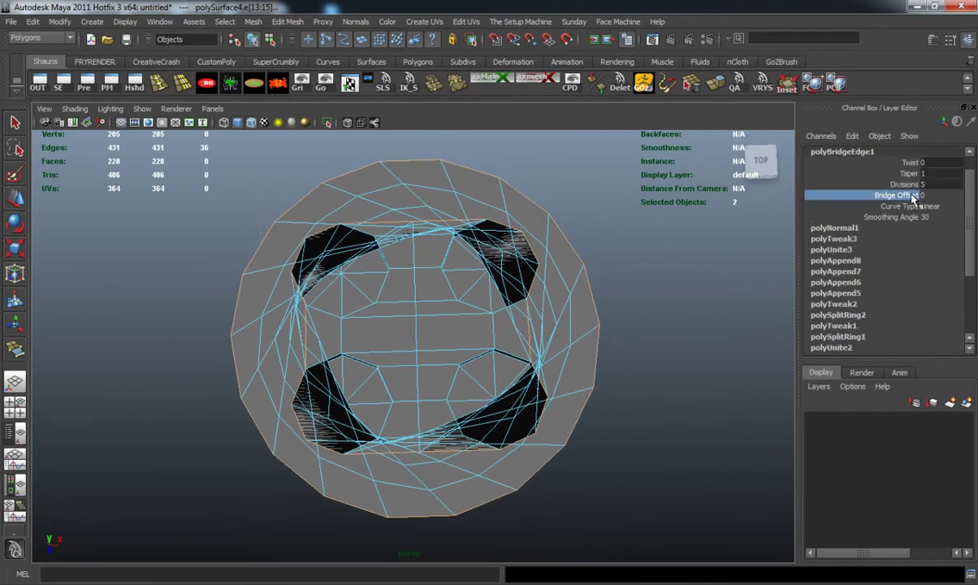
middle_click_drag(628, 223, 718, 229)
left_click(904, 184)
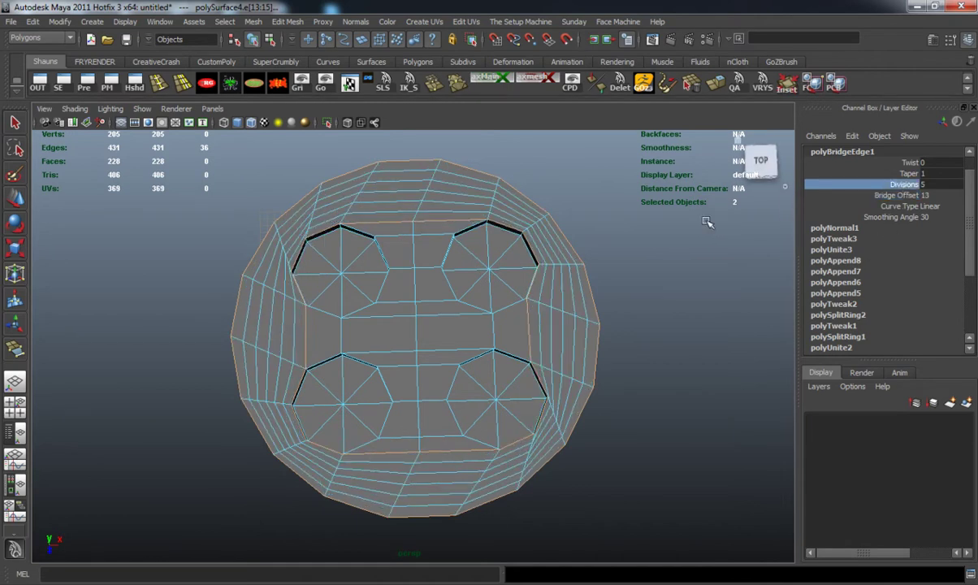
middle_click_drag(666, 210, 681, 228)
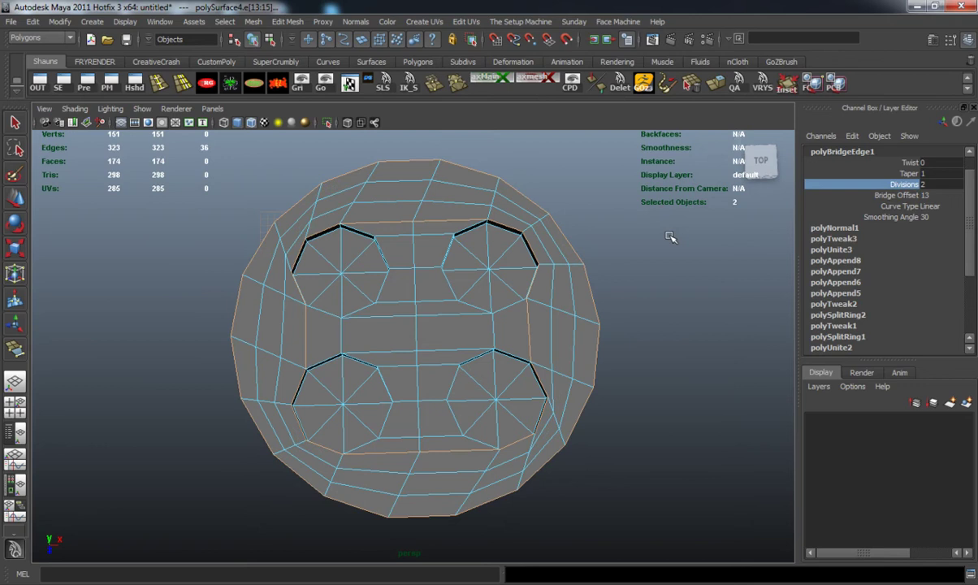
key("3")
left_click(639, 276)
left_click_drag(639, 276, 630, 246, "alt")
key("1")
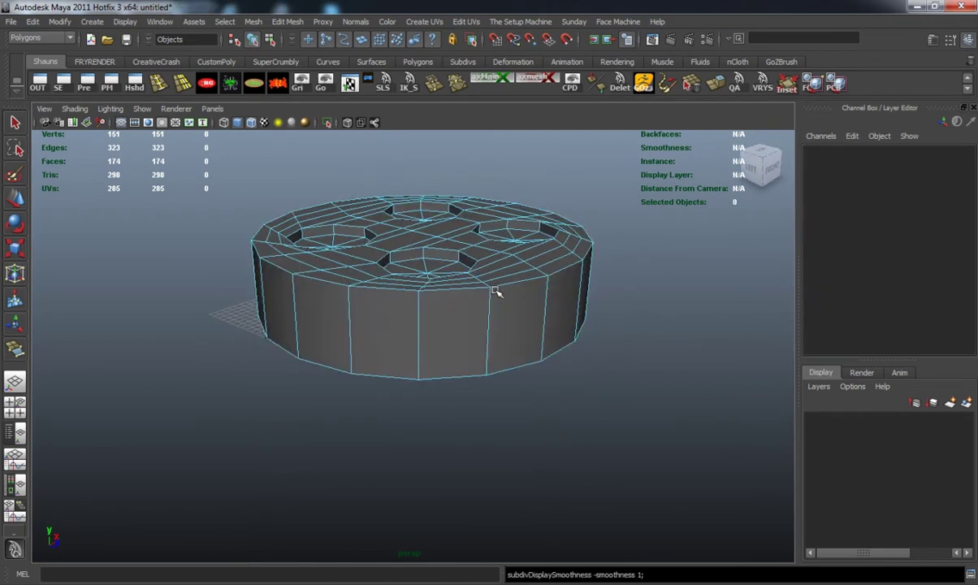
Select all the cylinder's bottom cap faces in the side view and move them up to just below the lens recesses.
left_click_drag(498, 288, 415, 259, "alt")
right_click_drag(415, 259, 413, 270)
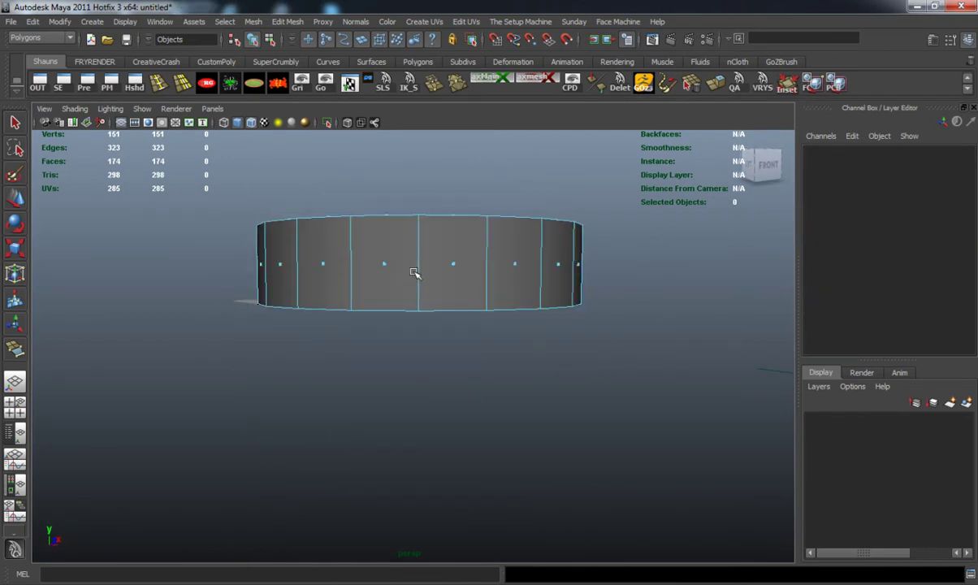
left_click_drag(413, 271, 386, 284, "alt")
key("space")
key("space")
key("space")
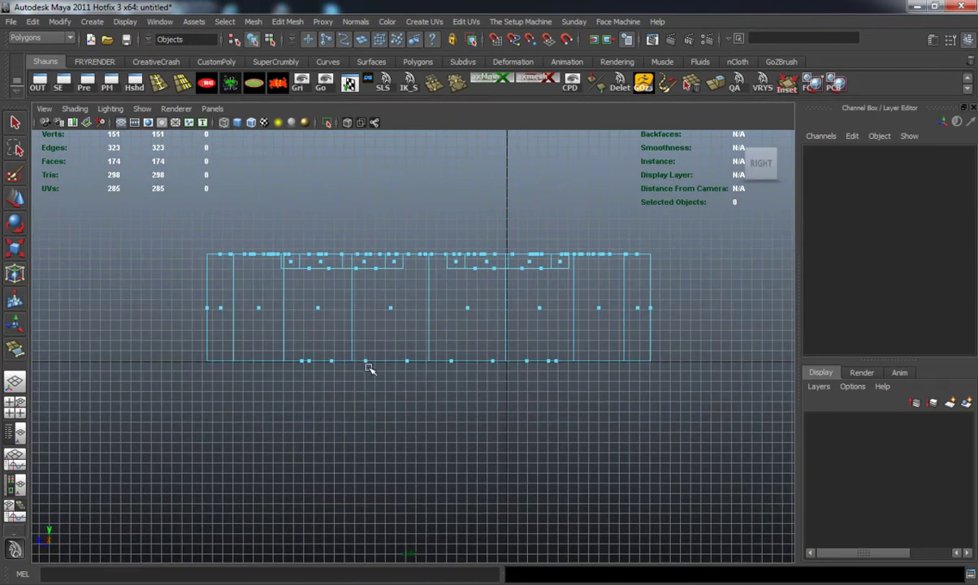
left_click_drag(118, 345, 725, 408)
key("w")
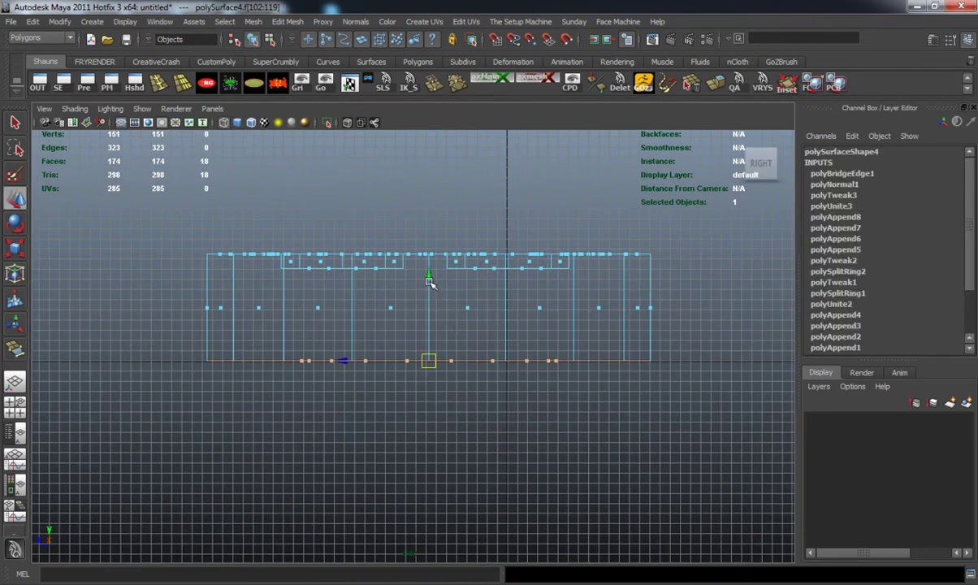
left_click_drag(430, 280, 430, 192)
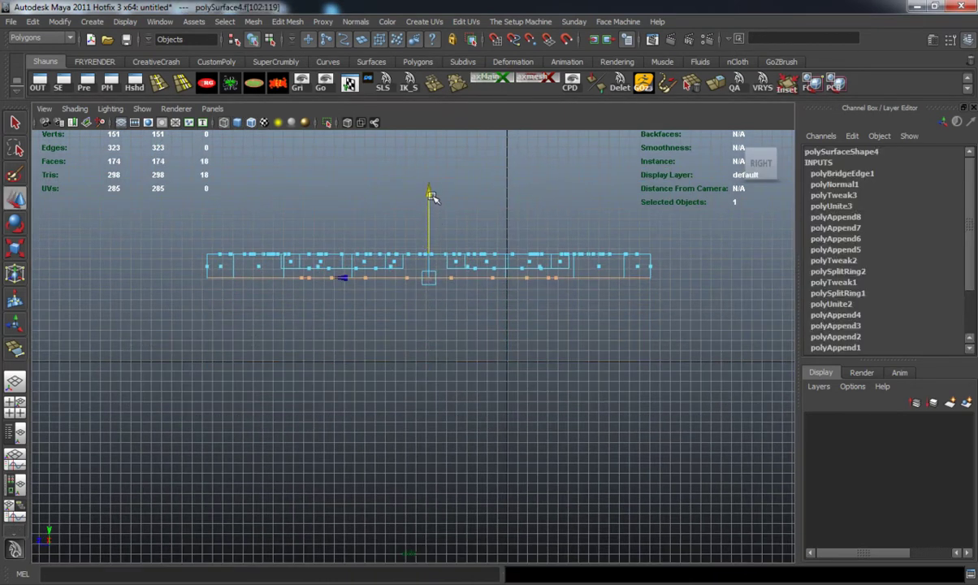
Examine the thin disc and its four lens recesses in smooth preview and in the unsmoothed display.
key("3")
key("space")
key("space")
left_click_drag(533, 229, 530, 329, "alt")
key("1")
right_click_drag(654, 328, 702, 325, "alt")
left_click(748, 305)
left_click_drag(582, 340, 365, 333, "alt")
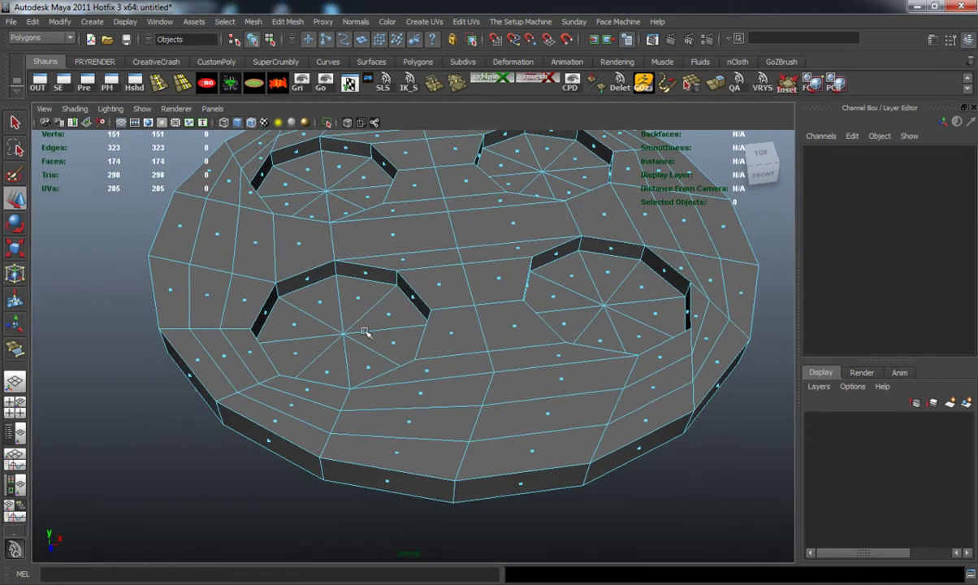
left_click(317, 305)
left_click_drag(404, 318, 394, 366, "alt")
scroll(371, 338, "down", 6)
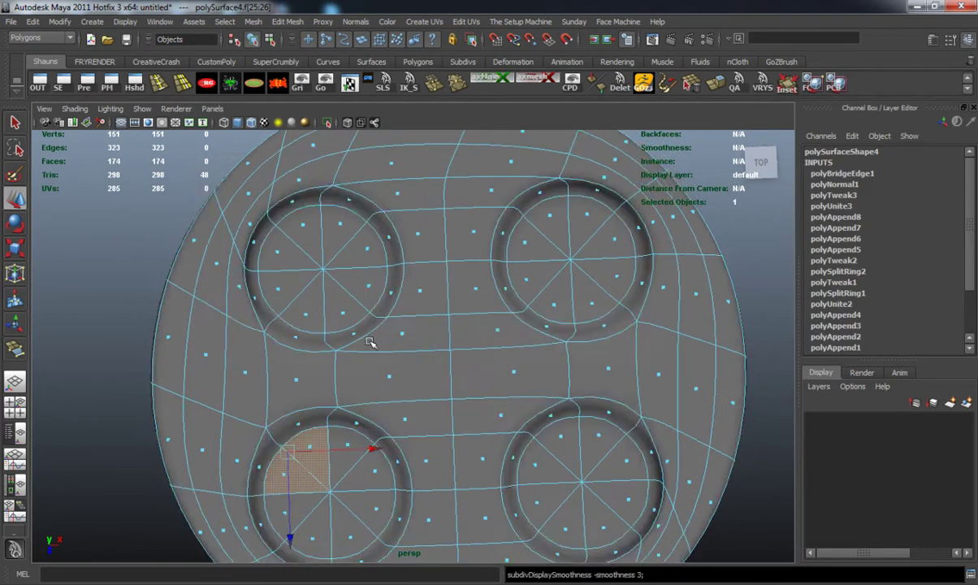
left_click(280, 356)
left_click_drag(280, 356, 354, 352, "alt")
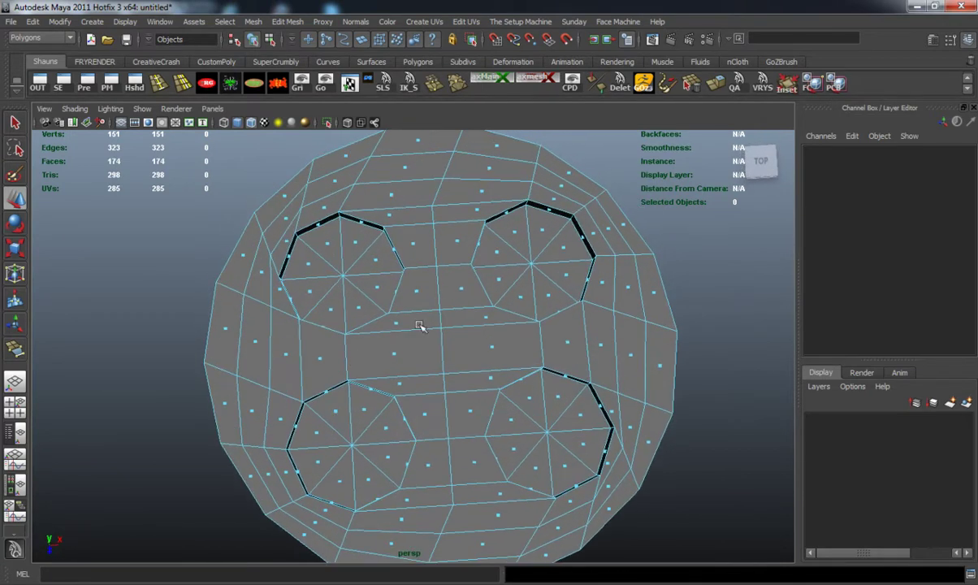
Select the whole disc mesh in the front view, delete its construction history and centre its pivot.
right_click_drag(422, 325, 473, 310)
left_click_drag(473, 311, 260, 372, "alt")
key("space")
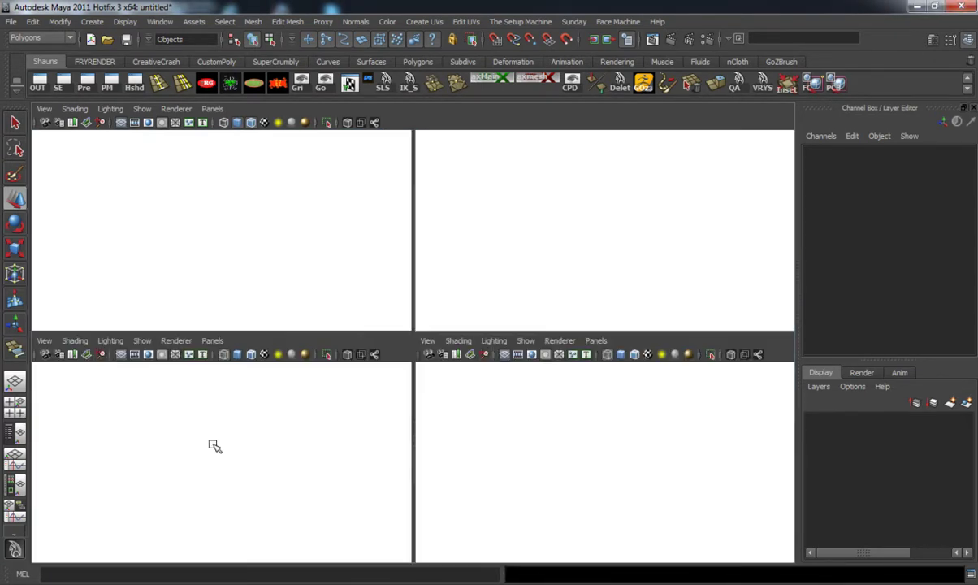
key("space")
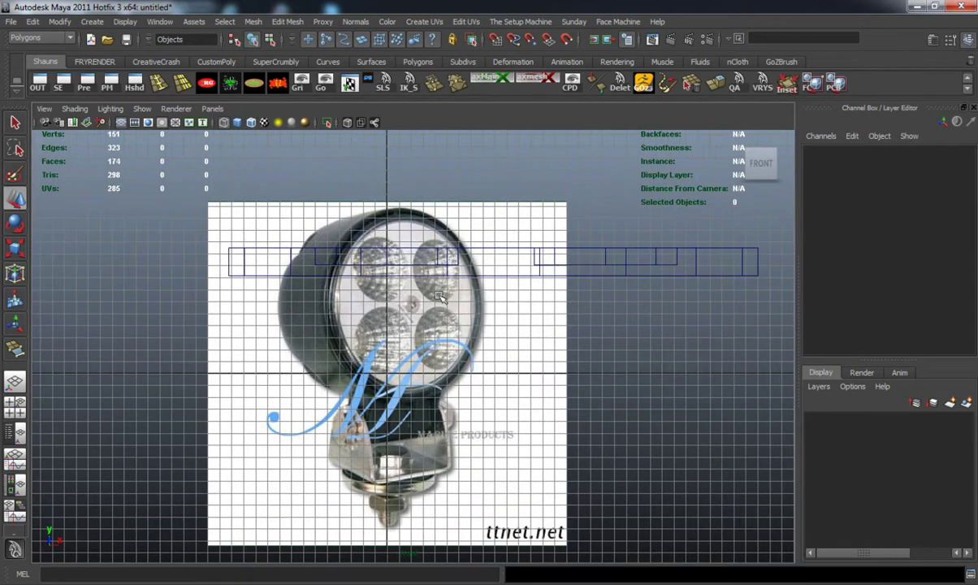
left_click(538, 277)
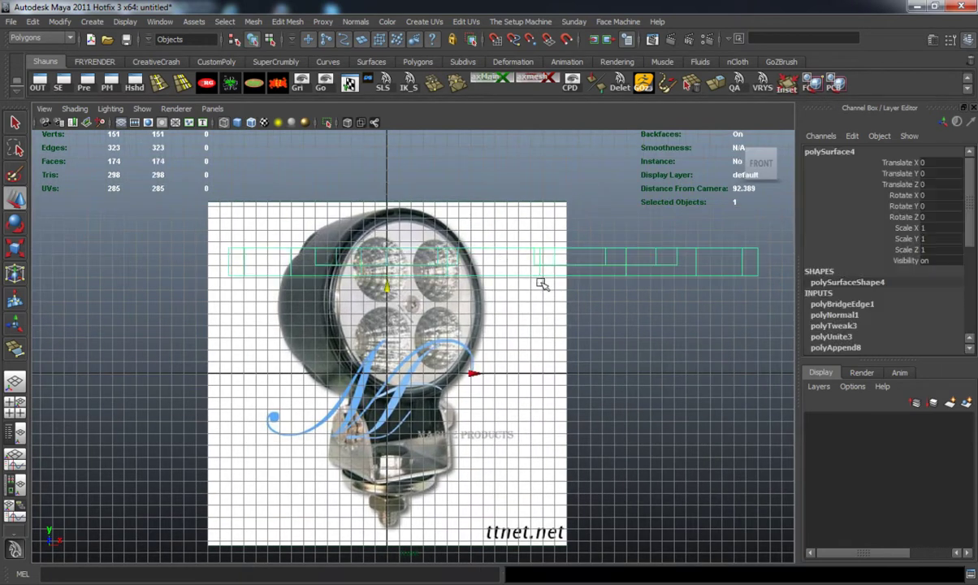
key("e")
left_click(284, 85)
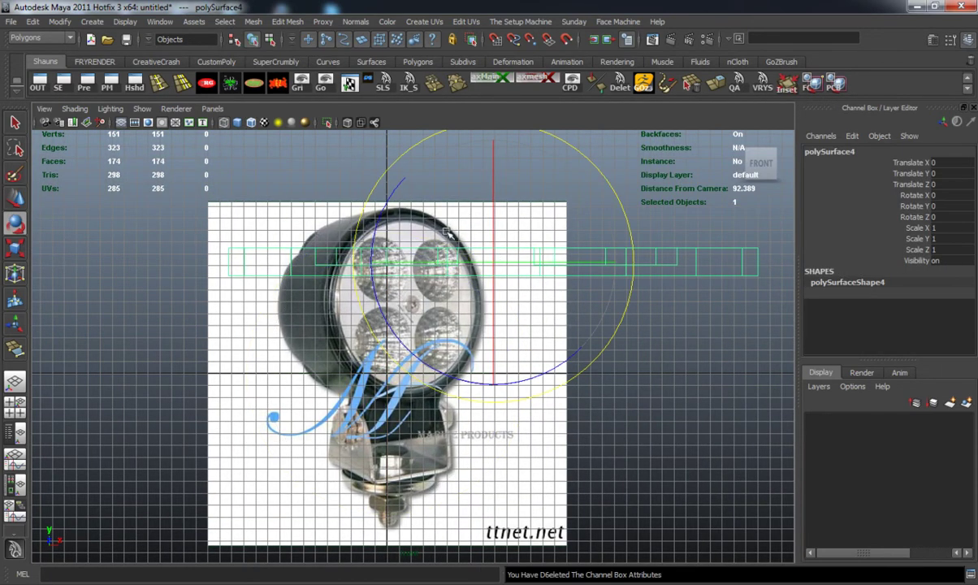
Rotate the disc mesh upright by setting Rotate X to 90.
left_click_drag(493, 188, 487, 355)
key("ctrl+z")
left_click_drag(497, 204, 503, 323)
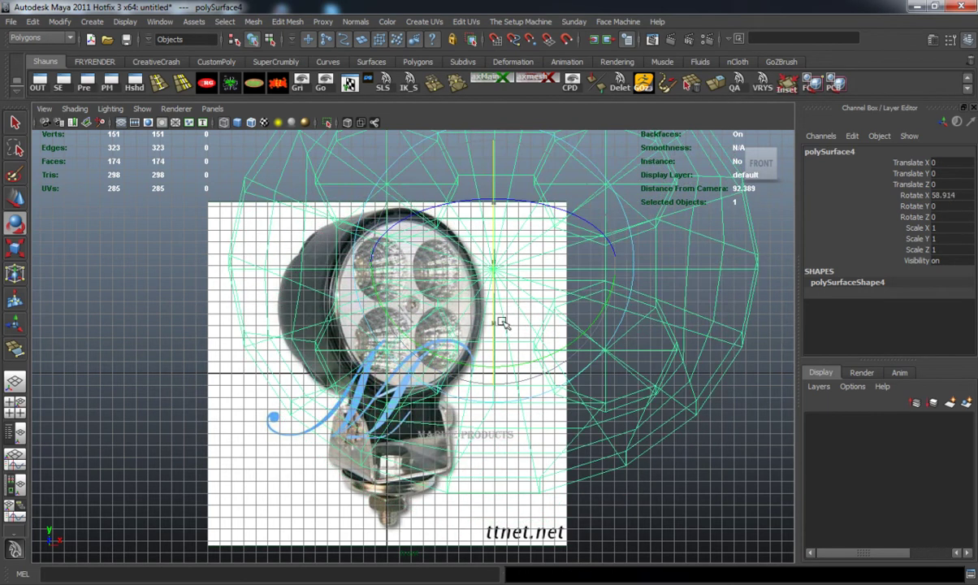
left_click(963, 198)
type("90")
key("Return")
Scale the disc mesh down uniformly and move it over the round lens face in the reference image.
key("r")
left_click_drag(498, 267, 251, 273)
key("w")
left_click_drag(478, 274, 411, 301)
left_click(583, 267)
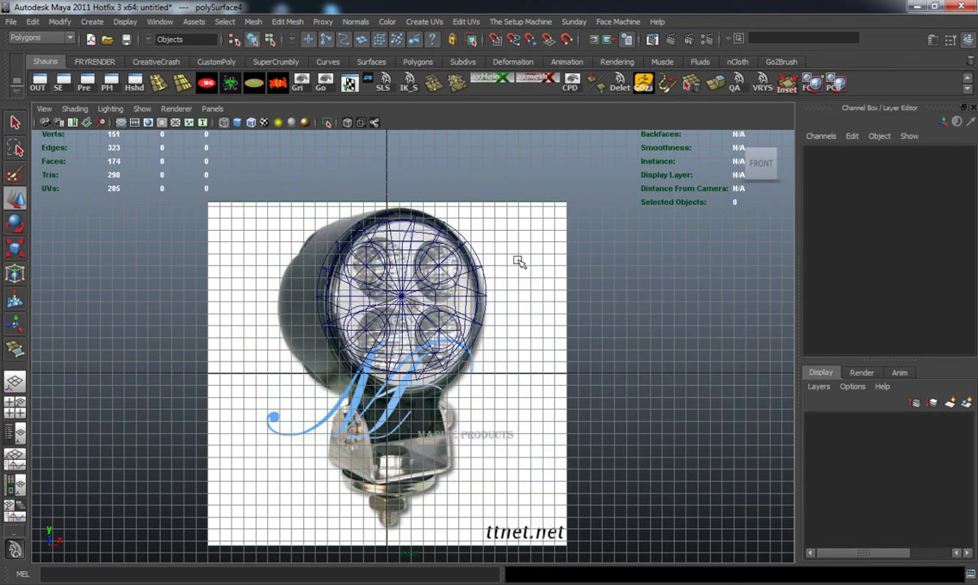
Draw a polygon plane about 20 by 18 units on the ground grid, running beneath the upright disc.
left_click(419, 62)
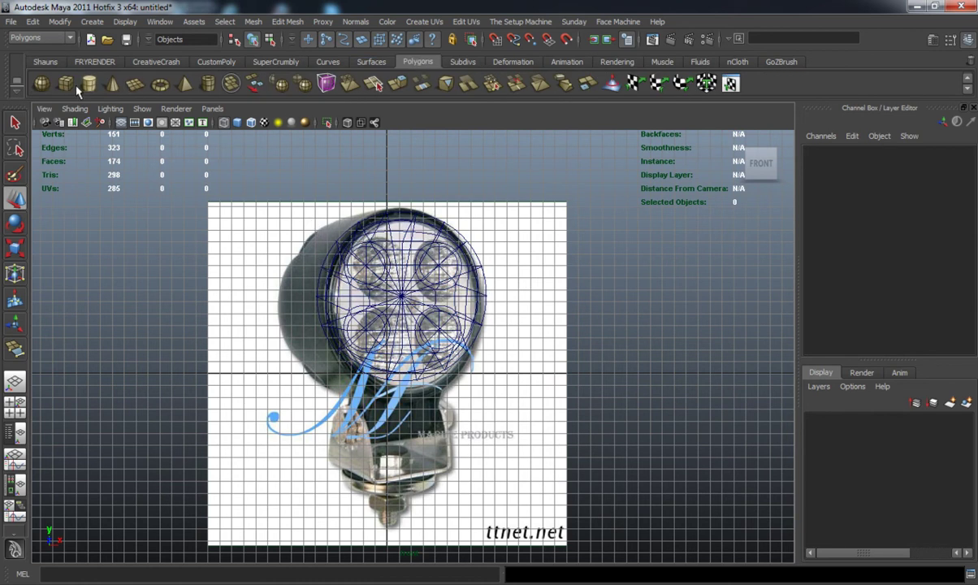
left_click(134, 85)
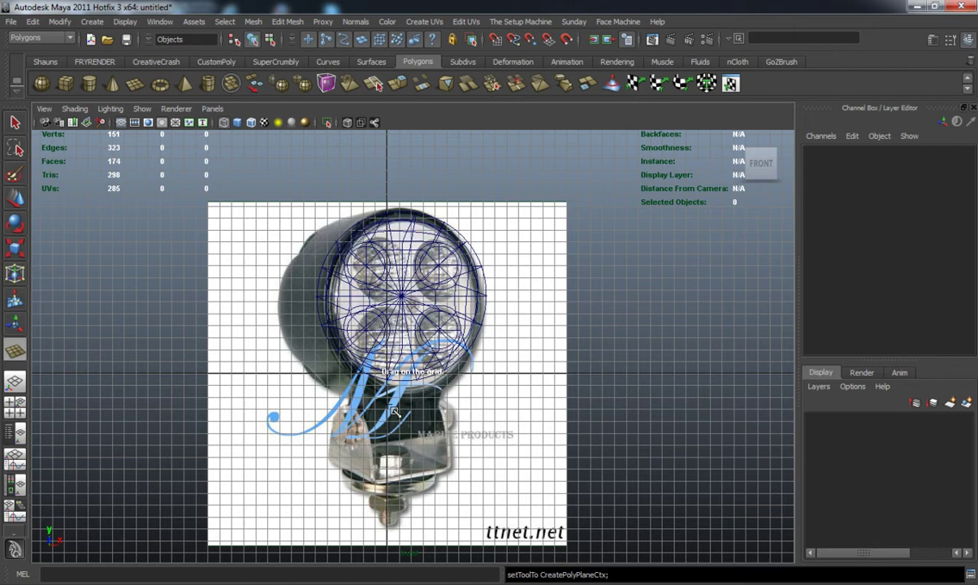
key("space")
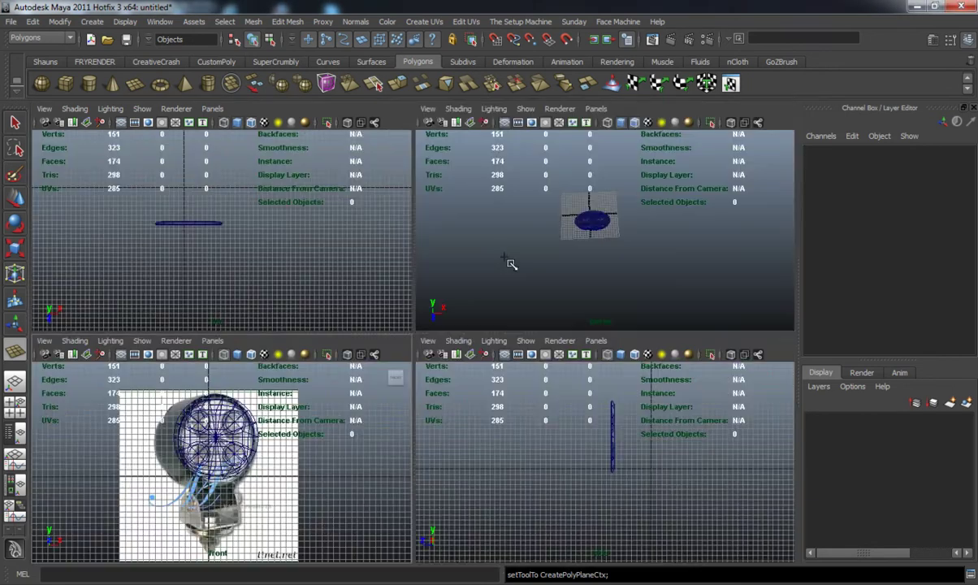
key("space")
left_click_drag(491, 305, 487, 347, "alt")
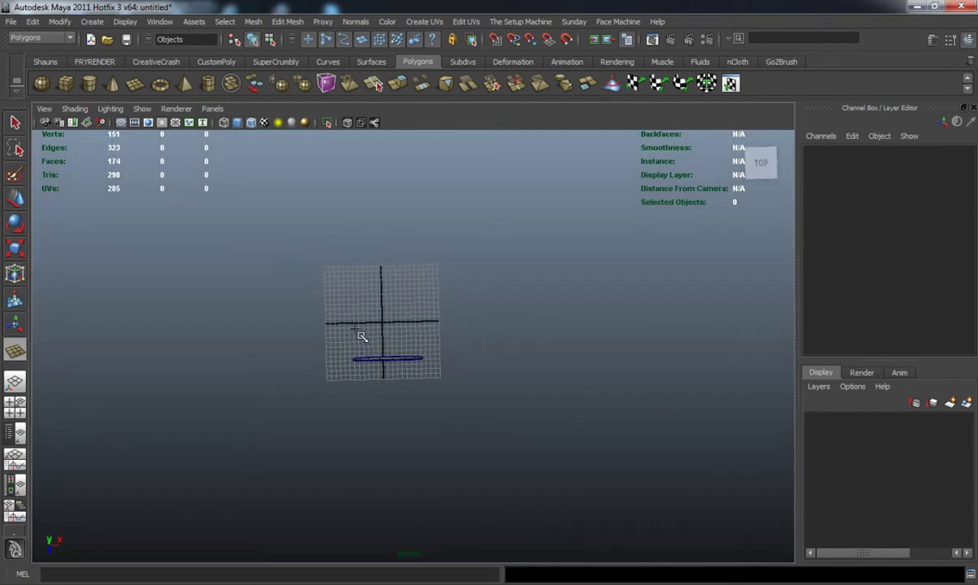
left_click_drag(359, 385, 455, 411)
Set the new plane's width and height subdivisions to 4 each.
left_click(820, 305)
left_click(906, 318)
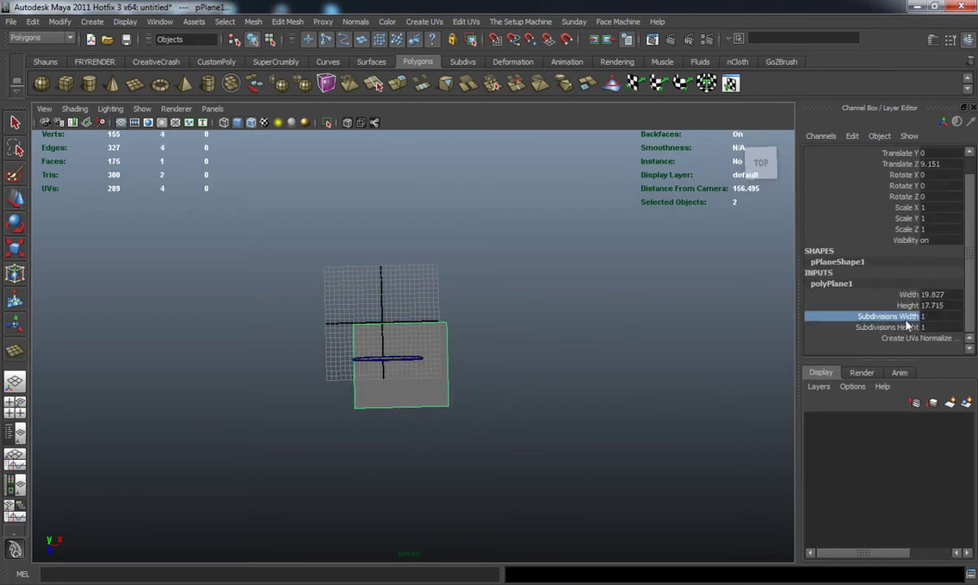
left_click(906, 325, "ctrl")
middle_click_drag(602, 330, 611, 330)
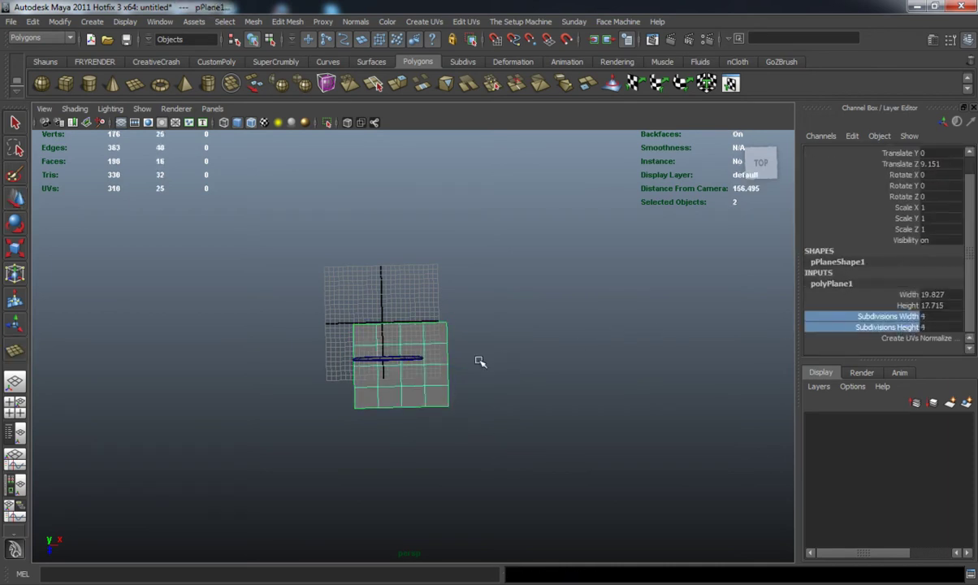
Extrude the border edges on two opposite sides of the plane upward to form the bracket's side walls.
left_click_drag(480, 360, 575, 311, "alt")
scroll(469, 365, "up", 6)
left_click_drag(469, 365, 500, 353, "alt")
key("w")
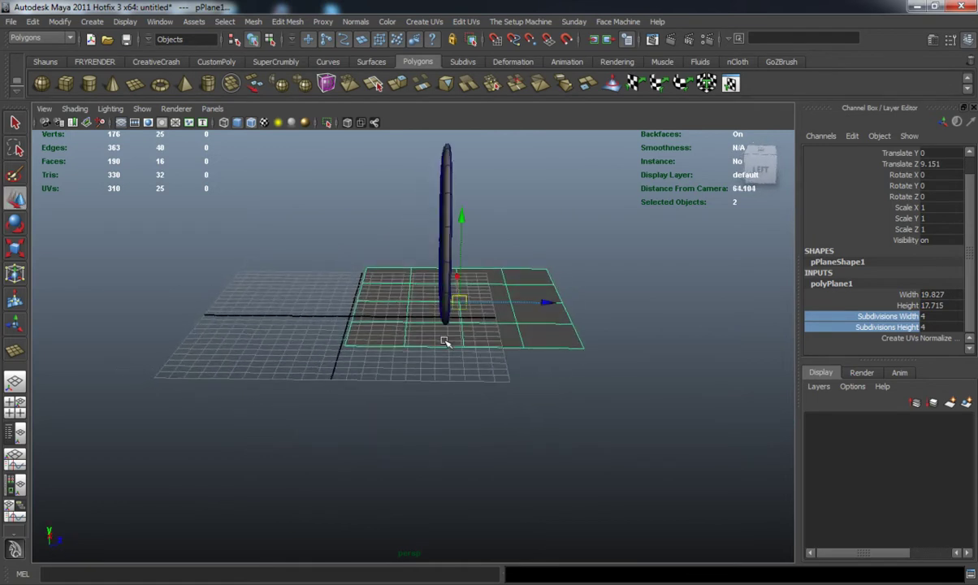
right_click_drag(444, 341, 445, 308)
left_click_drag(430, 297, 408, 328, "alt")
left_click(387, 255)
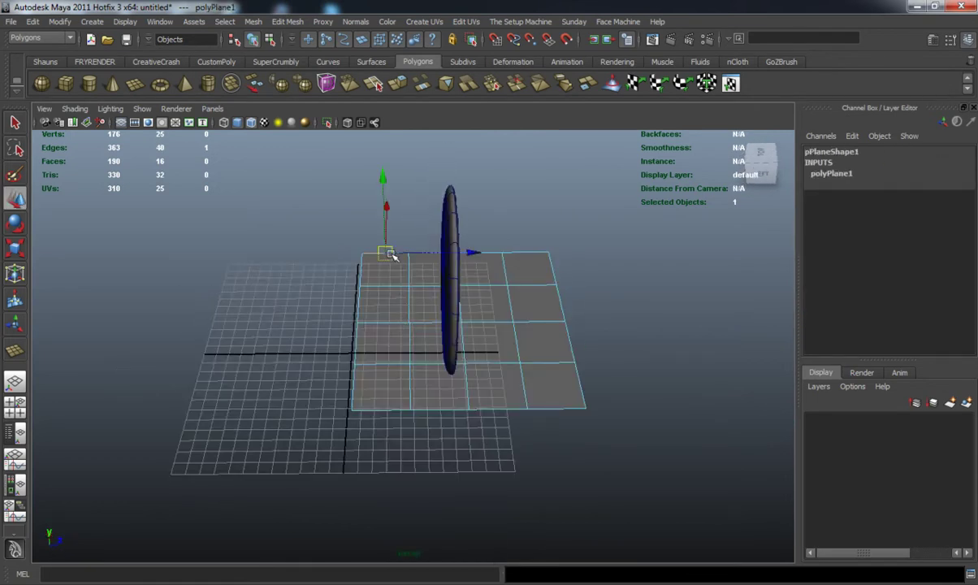
left_click(526, 254, "shift")
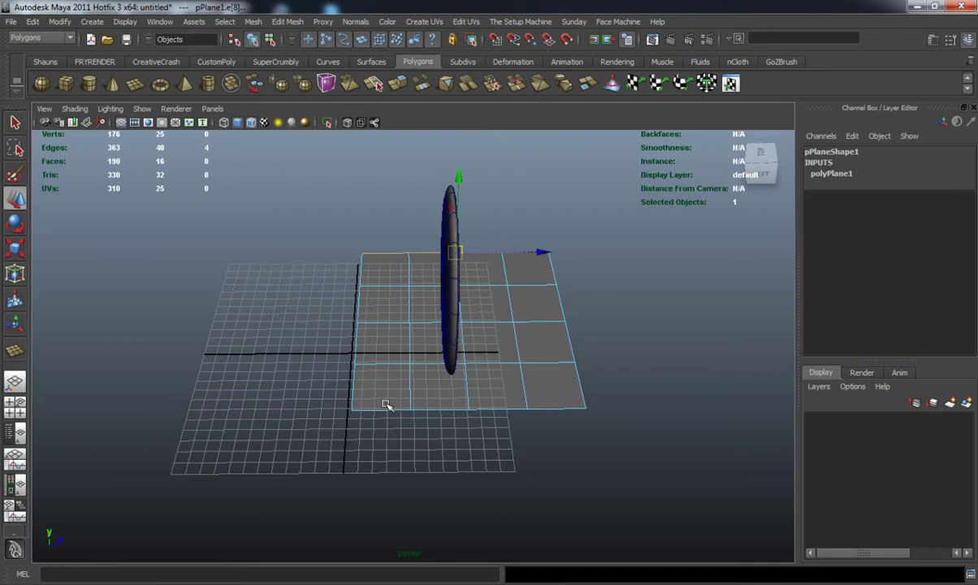
left_click(388, 407, "shift")
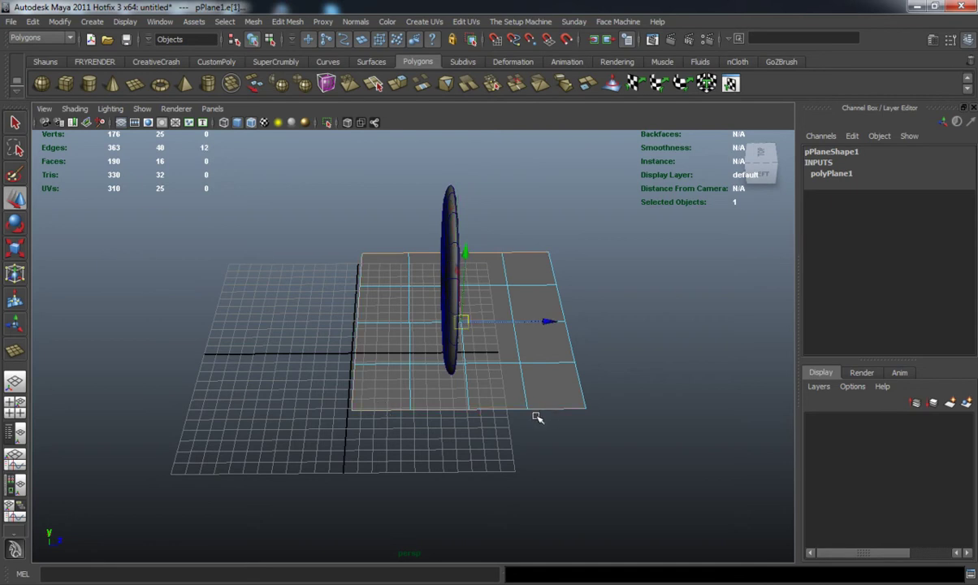
left_click_drag(537, 417, 527, 410, "alt")
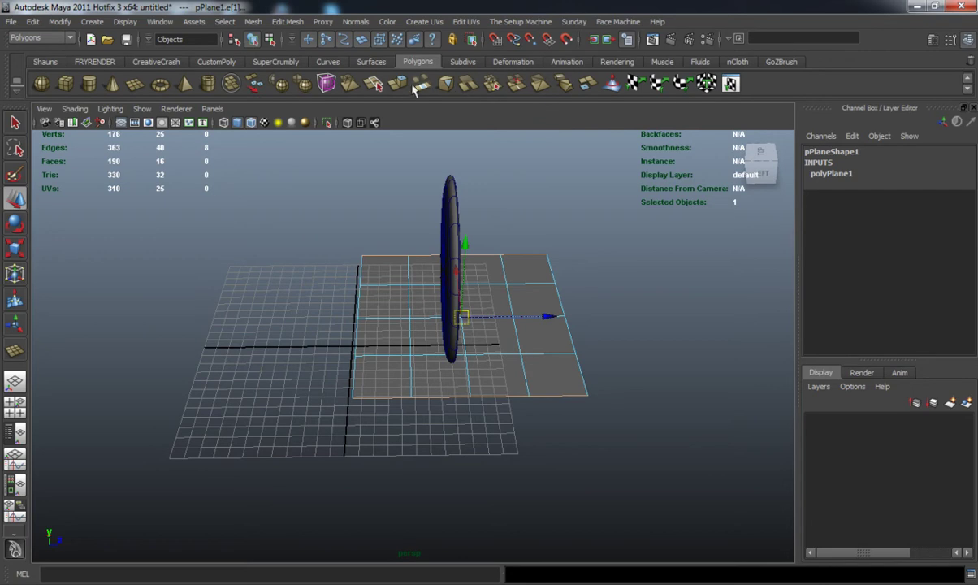
key("ctrl+e")
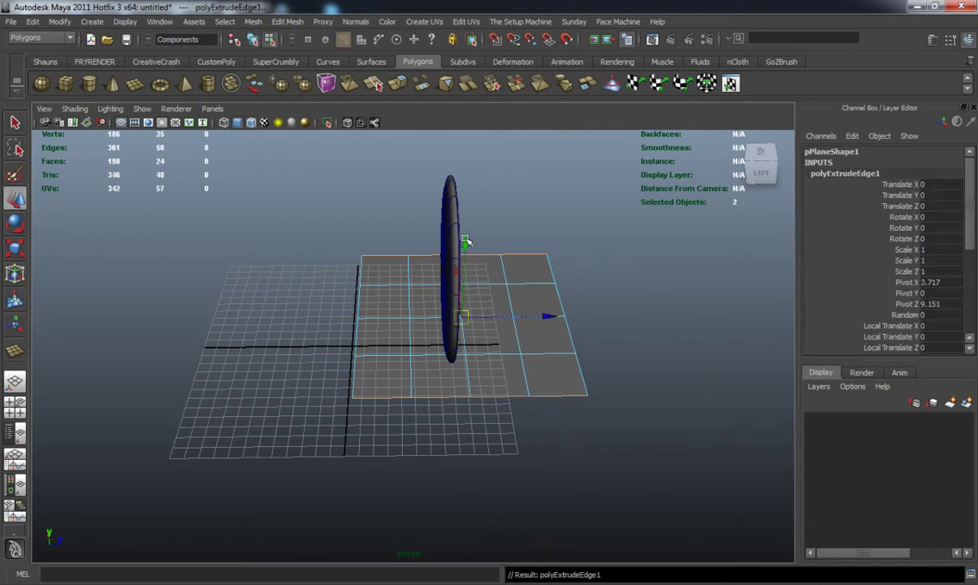
left_click_drag(465, 242, 469, 136)
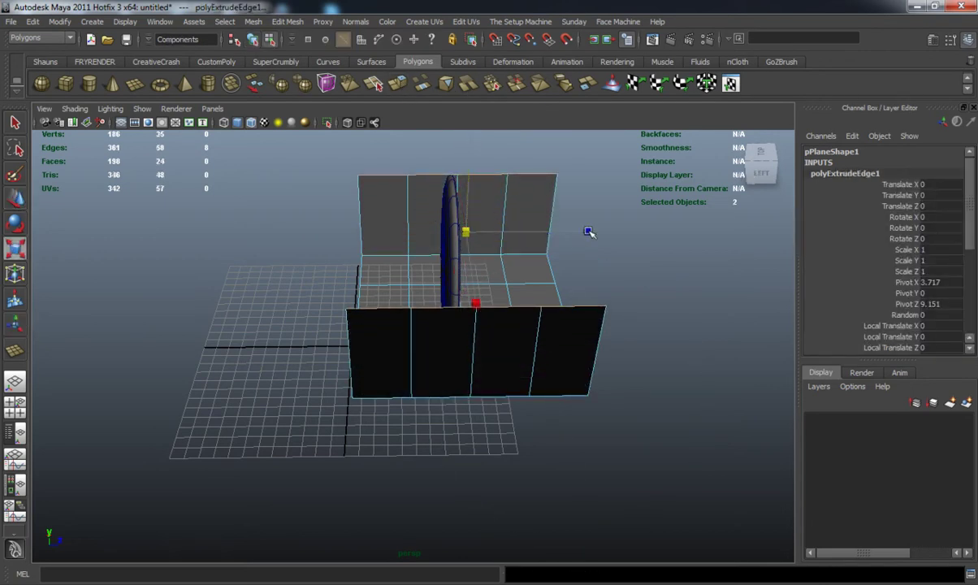
Scale the top edges of both side walls narrower in depth and check the tapered bracket in smooth preview.
left_click_drag(587, 231, 532, 232)
key("3")
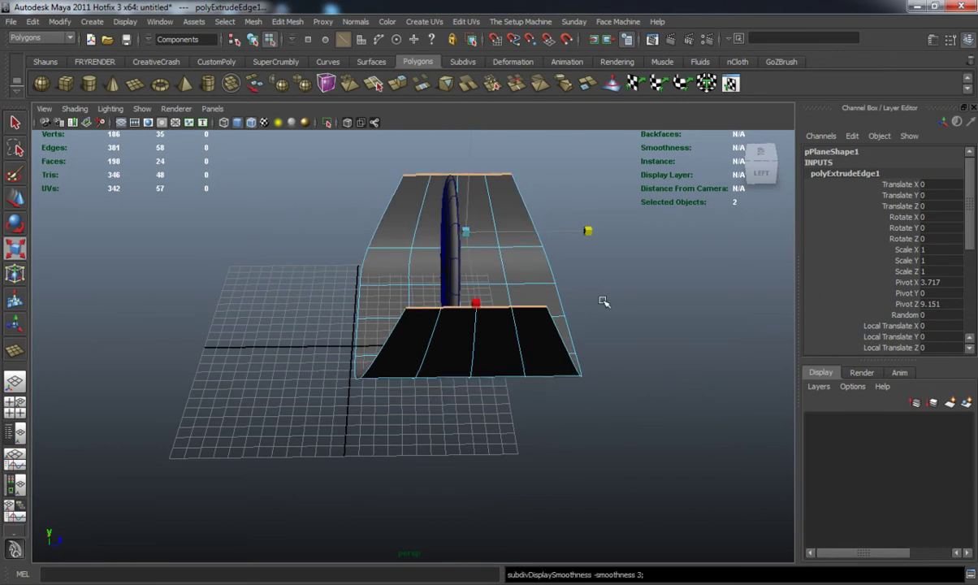
left_click(609, 315)
left_click_drag(613, 318, 402, 298, "alt")
key("1")
Extrude the whole bracket mesh by about 0.96 along its normals to give it thickness.
right_click_drag(402, 299, 447, 280)
left_click(439, 290)
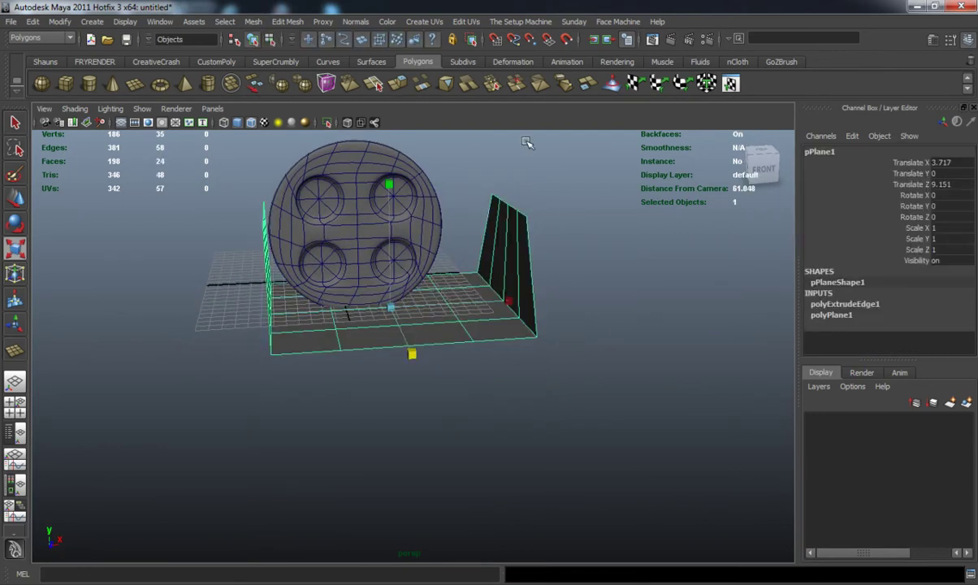
left_click(400, 84)
left_click_drag(320, 331, 331, 271, "alt")
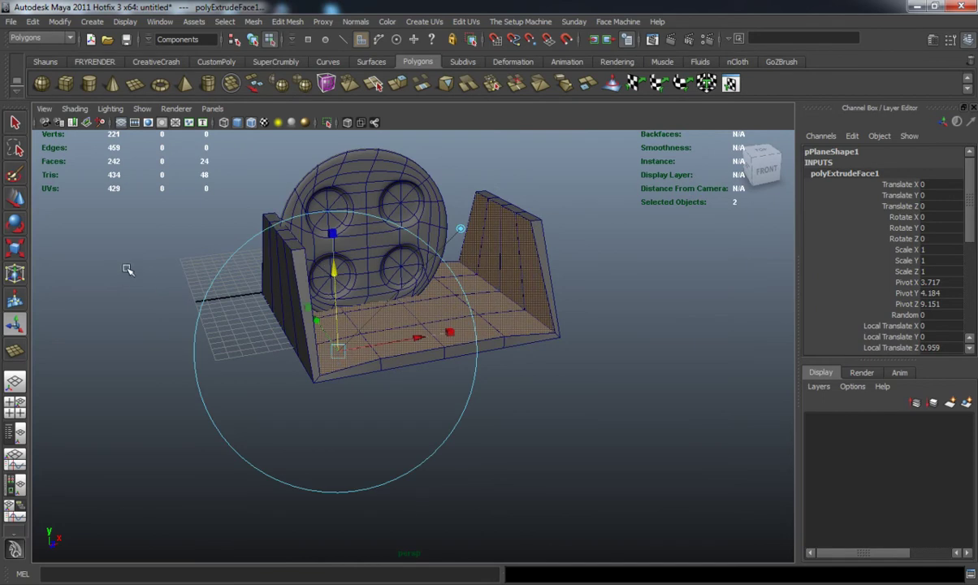
left_click(124, 268)
Insert two edge loops around the bracket's thickness, one close to each side of its rim.
left_click(45, 61)
left_click(159, 85)
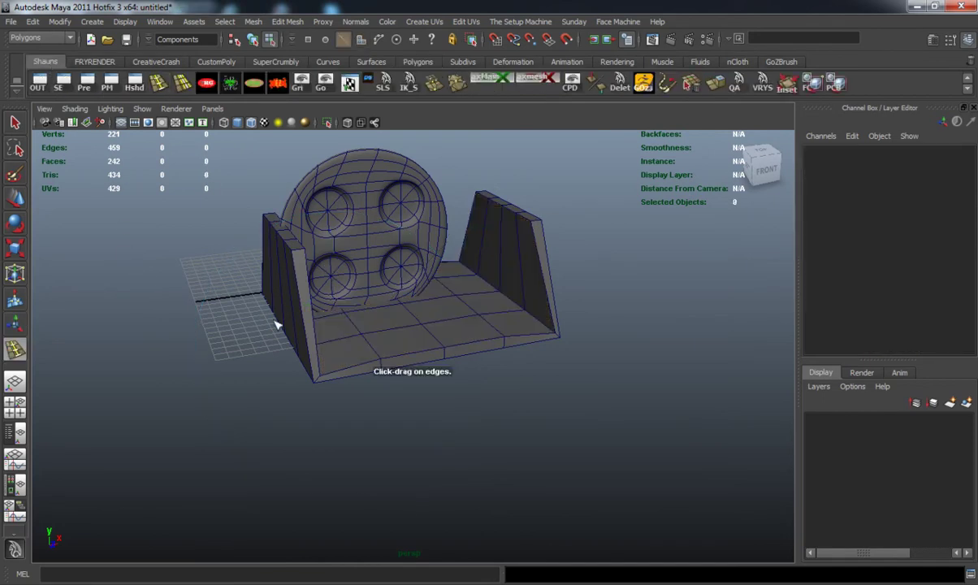
scroll(238, 252, "up", 3)
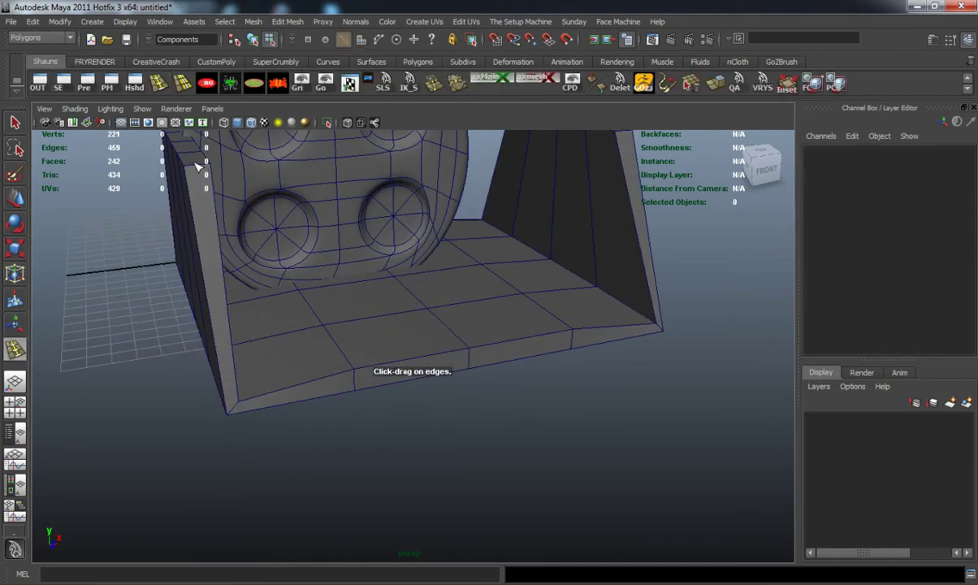
left_click(195, 165)
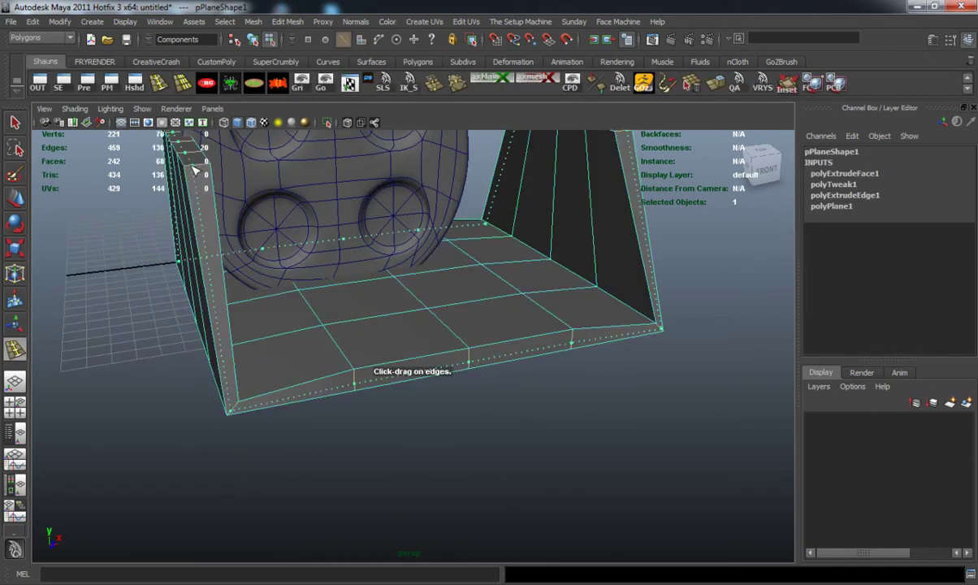
left_click_drag(189, 167, 205, 166)
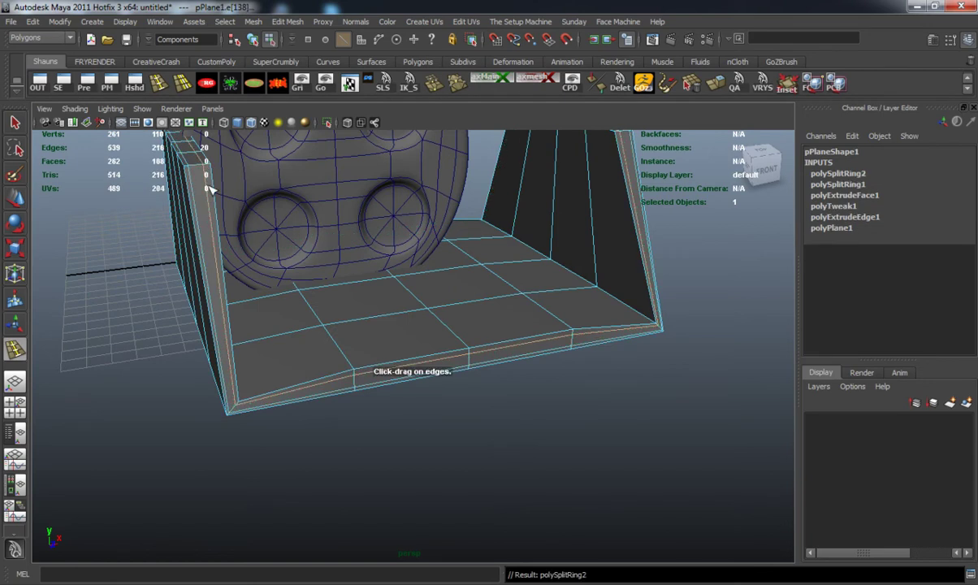
Reselect the bracket and insert an edge loop just below the top of each side wall.
left_click(213, 189)
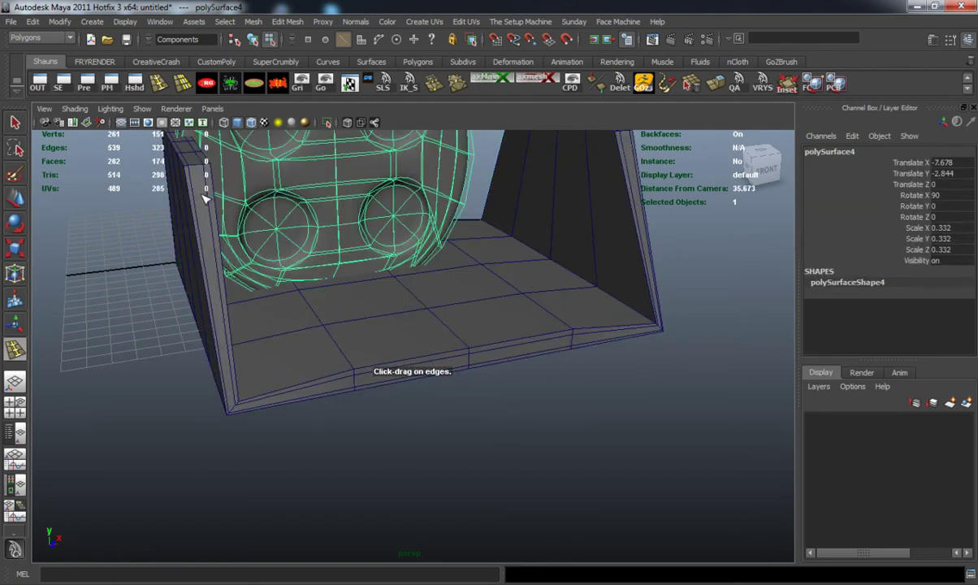
left_click(203, 197)
key("ctrl+z")
middle_click_drag(203, 210, 319, 327, "alt")
left_click(435, 498)
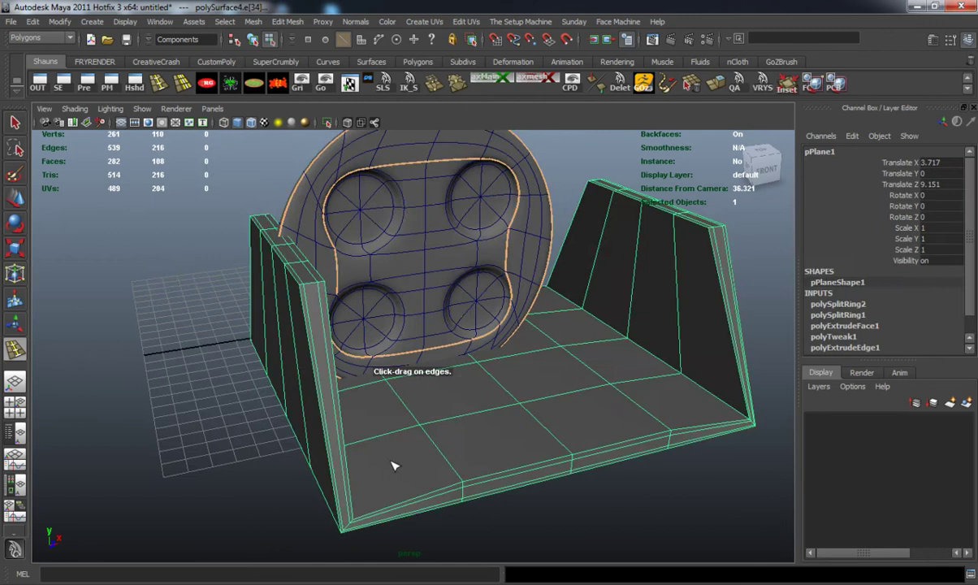
left_click(309, 318)
left_click_drag(310, 306, 310, 305)
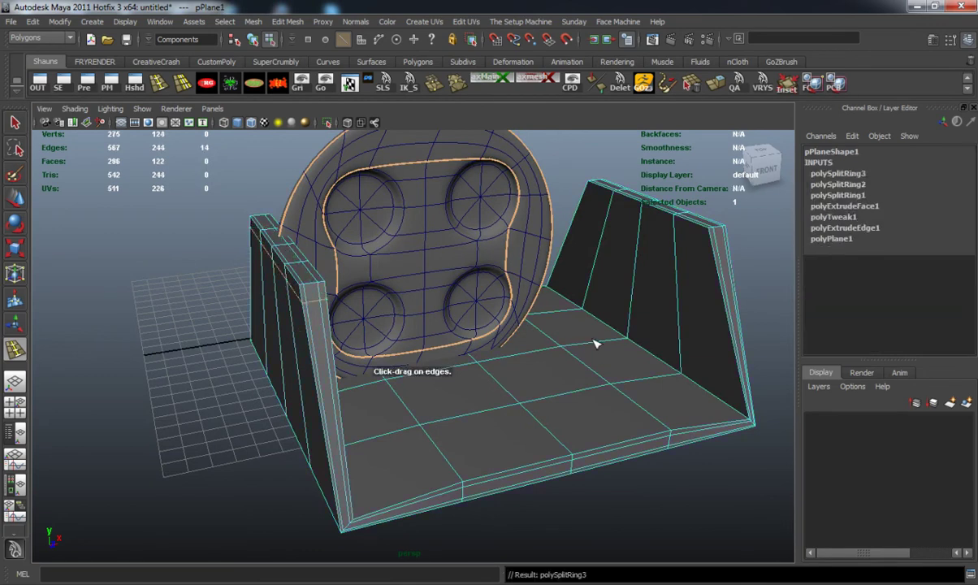
left_click_drag(617, 341, 607, 333, "alt")
left_click_drag(712, 266, 710, 248)
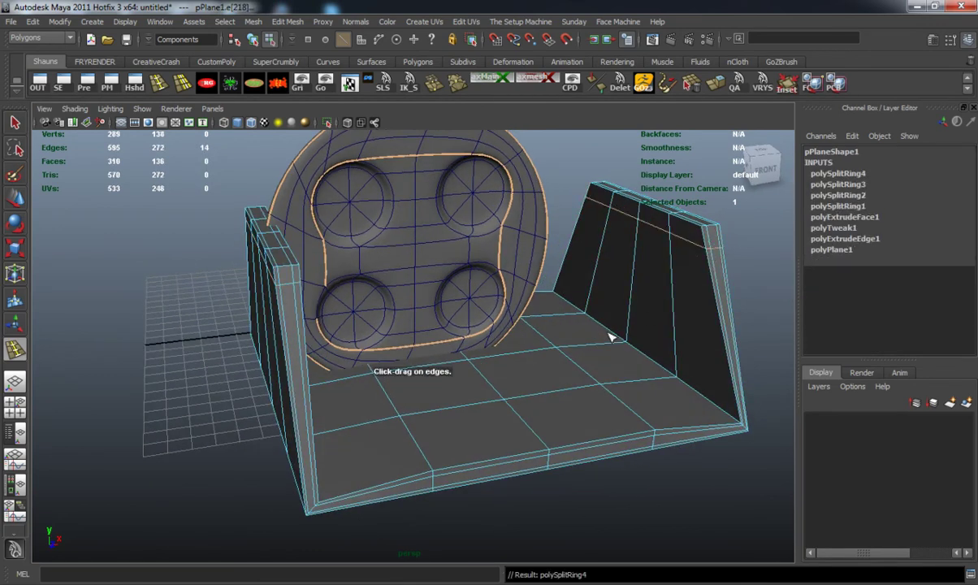
Show the bracket in smooth preview, leave the edge loop tool and clear the component selection.
key("3")
key("w")
right_click_drag(607, 332, 611, 298)
left_click(196, 370)
scroll(350, 379, "down", 4)
left_click_drag(350, 380, 329, 382, "alt")
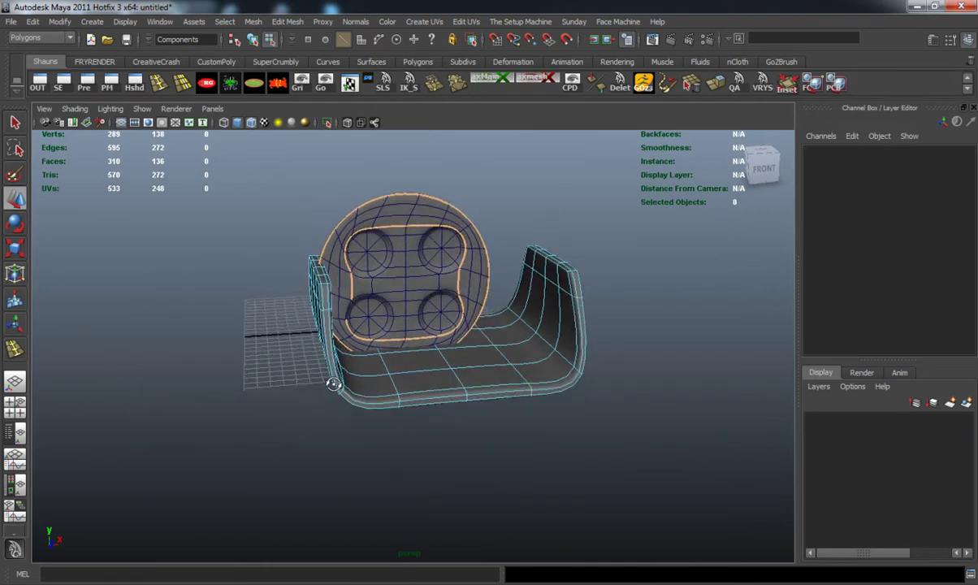
right_click_drag(356, 259, 354, 224)
left_click_drag(201, 183, 775, 447)
left_click(605, 435)
Move the four-lens disc centrally above the bracket, to about Translate X -5.27 and Translate Y 11.27.
right_click_drag(410, 281, 462, 267)
left_click_drag(463, 268, 332, 328, "alt")
left_click(325, 318)
left_click_drag(392, 299, 421, 298)
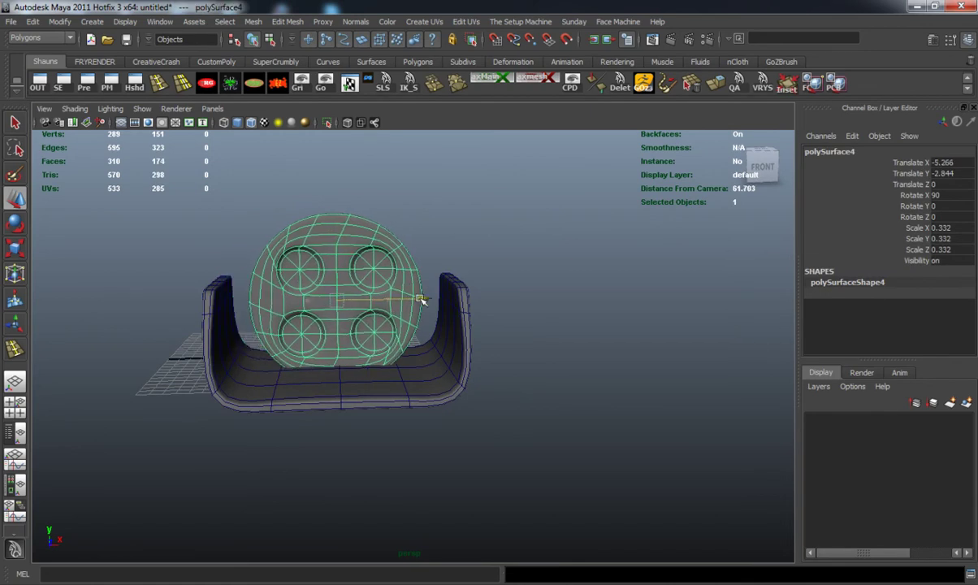
left_click_drag(331, 209, 332, 96)
scroll(359, 200, "down", 4)
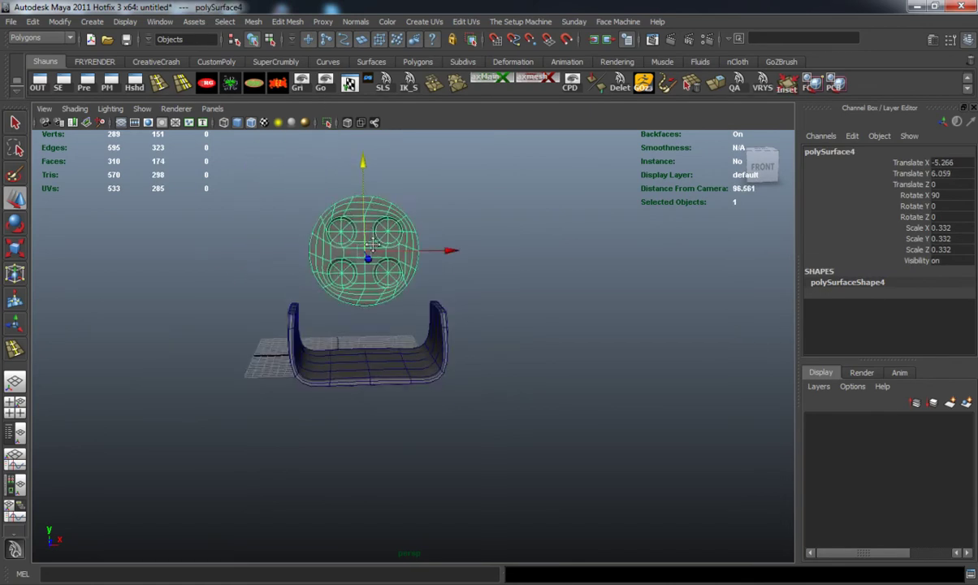
middle_click_drag(354, 226, 365, 274, "alt")
left_click_drag(377, 212, 375, 168)
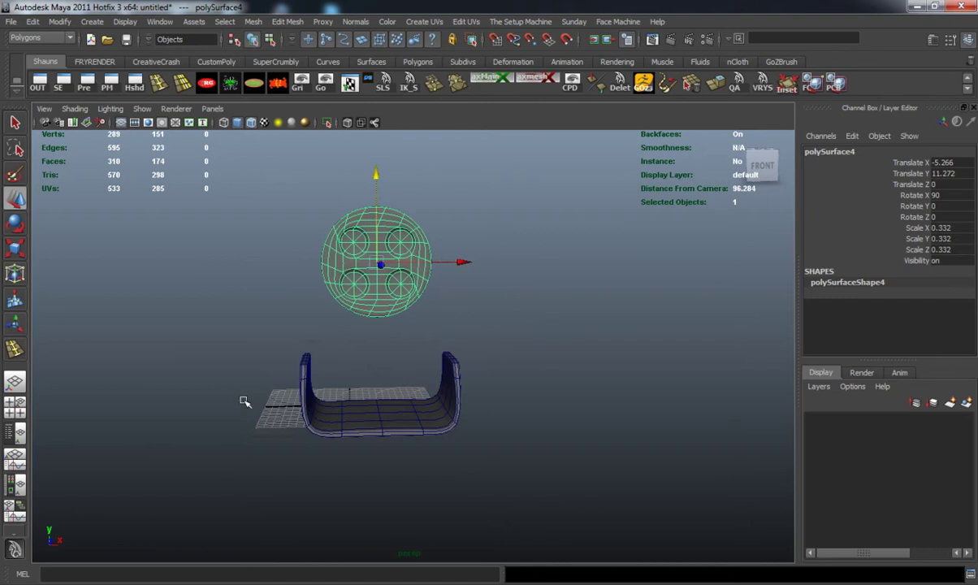
Compare the bracket with the reference image and scale it narrower along X to about the disc's width.
key("space")
key("space")
middle_click_drag(311, 455, 291, 441, "alt")
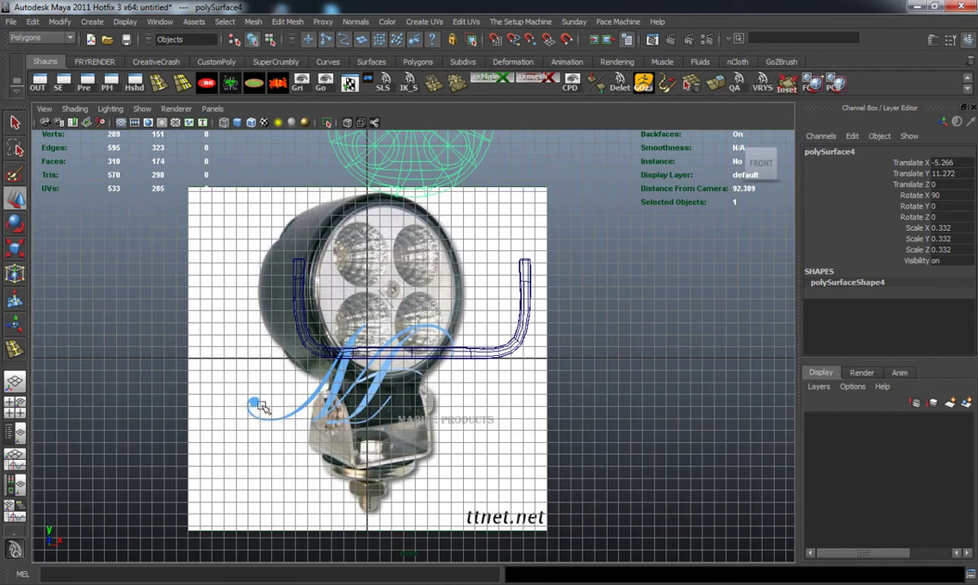
key("space")
key("space")
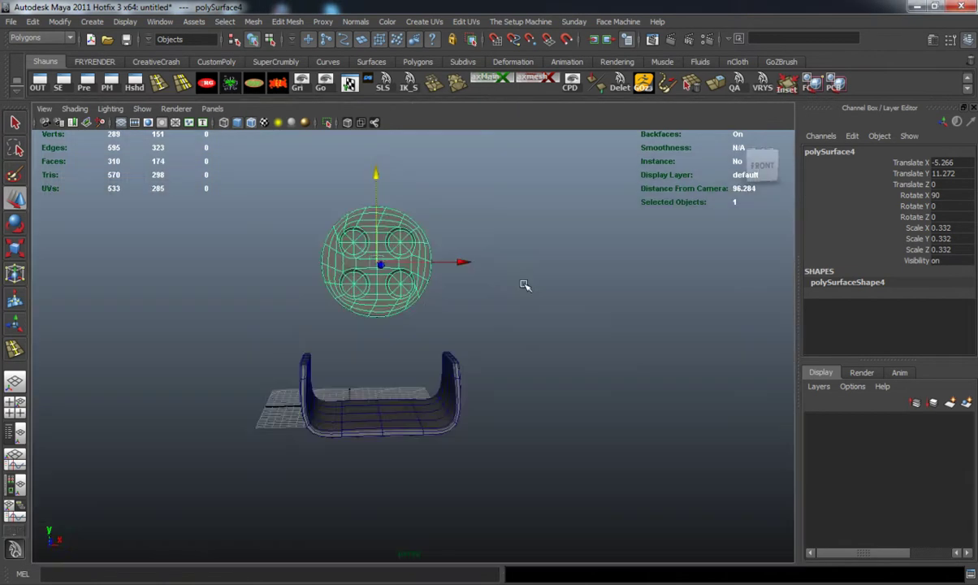
left_click_drag(528, 286, 397, 425, "alt")
left_click(412, 420)
key("r")
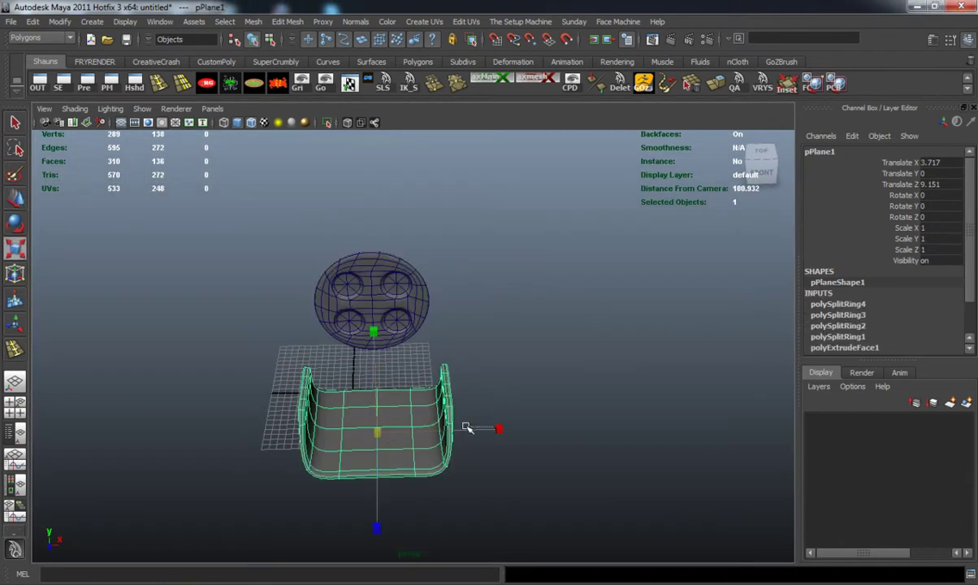
left_click(485, 436)
key("z")
left_click_drag(497, 429, 429, 406)
left_click(596, 409)
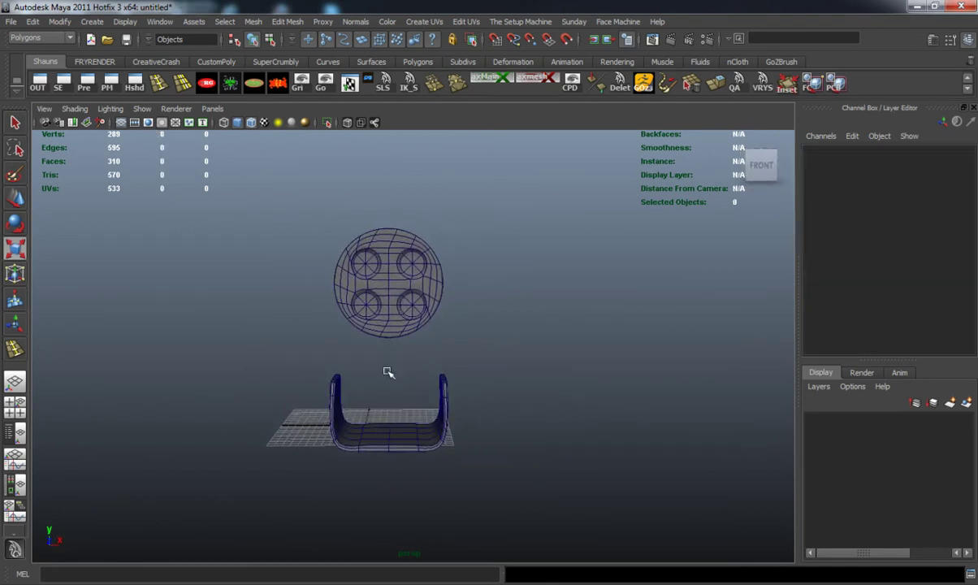
Draw a polygon cylinder in the front view centred on the four-lens disc, with radius about 8.59 and height about 10.82.
left_click(417, 62)
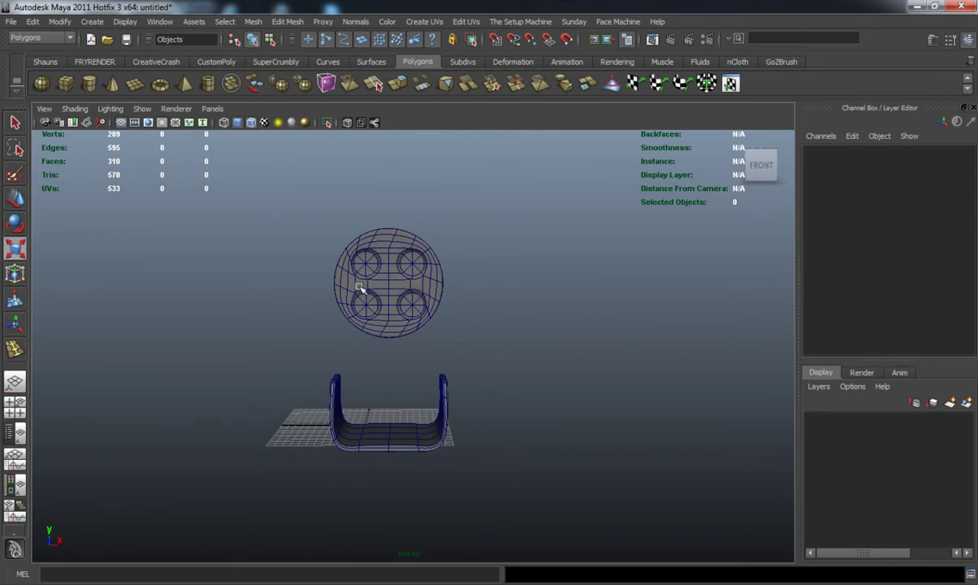
key("space")
key("space")
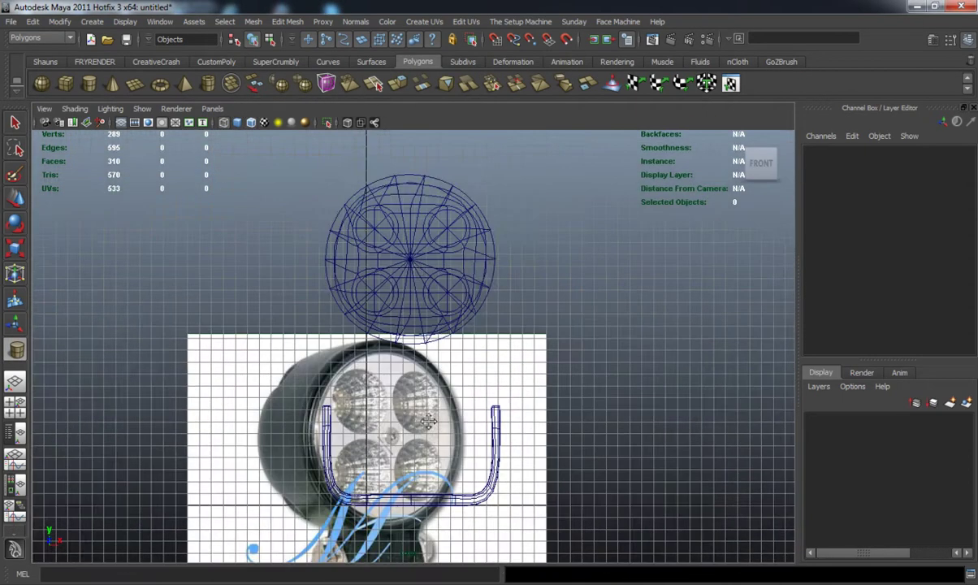
middle_click_drag(428, 421, 434, 465, "alt")
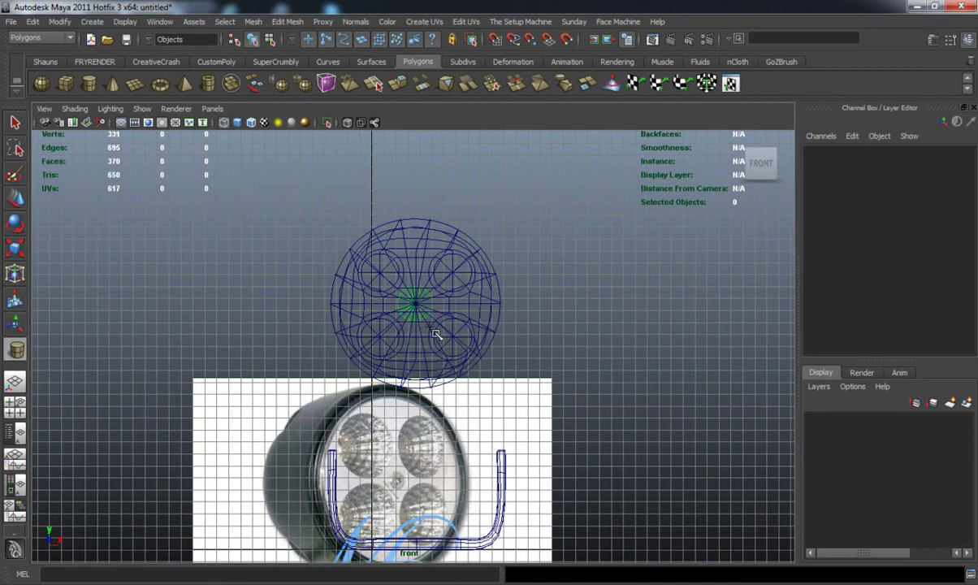
left_click_drag(436, 334, 499, 377)
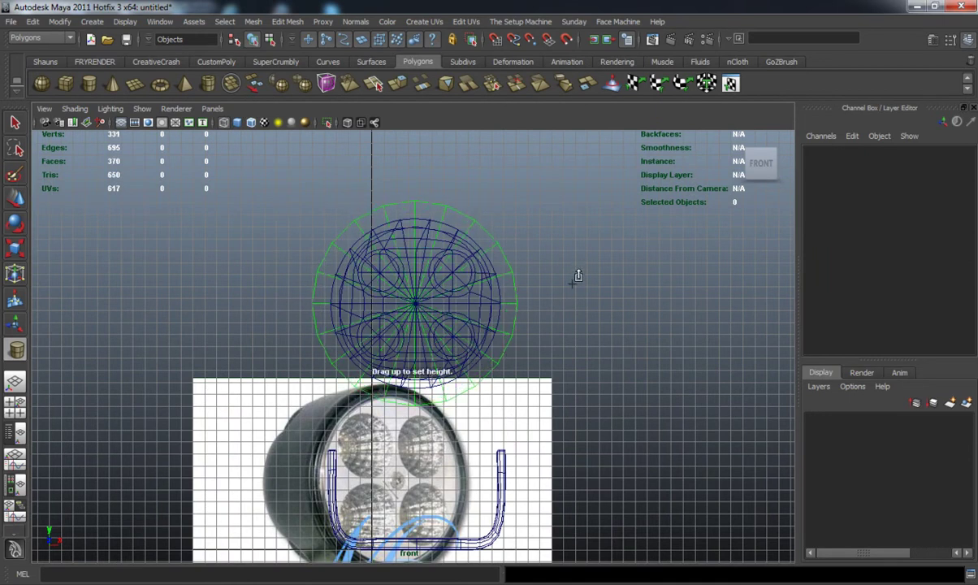
key("space")
key("space")
left_click_drag(517, 290, 451, 276, "alt")
right_click_drag(482, 247, 430, 247)
left_click_drag(432, 275, 427, 262, "alt")
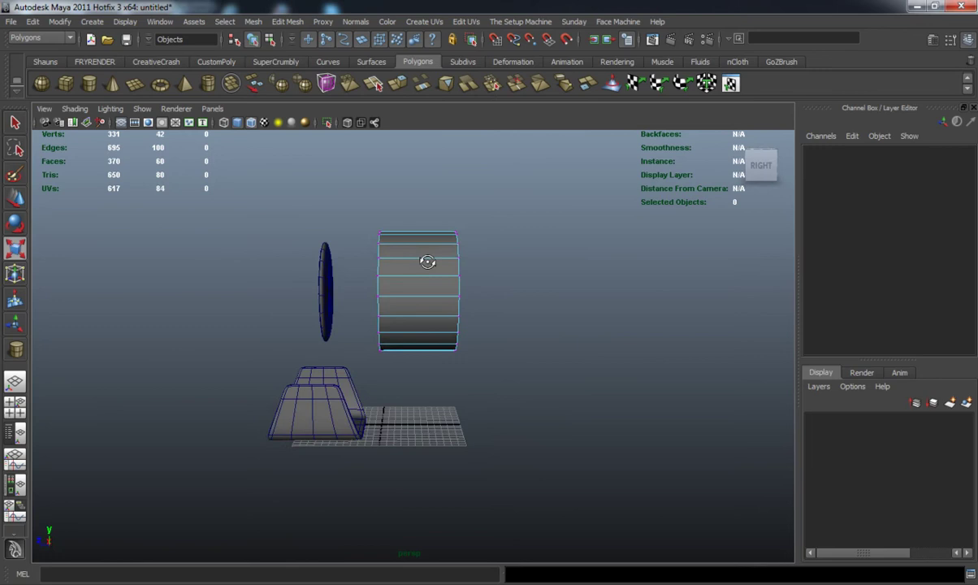
left_click_drag(431, 207, 487, 372)
left_click_drag(431, 280, 466, 329, "alt")
Set the new cylinder's Subdivisions Axis to 12.
right_click_drag(417, 277, 455, 248)
left_click(401, 268)
left_click(830, 305)
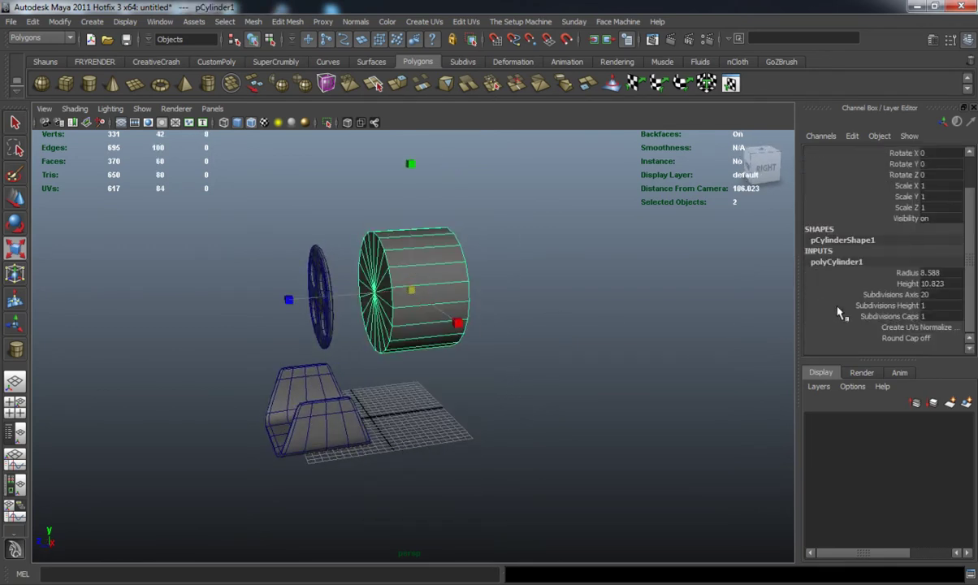
type("12")
key("Return")
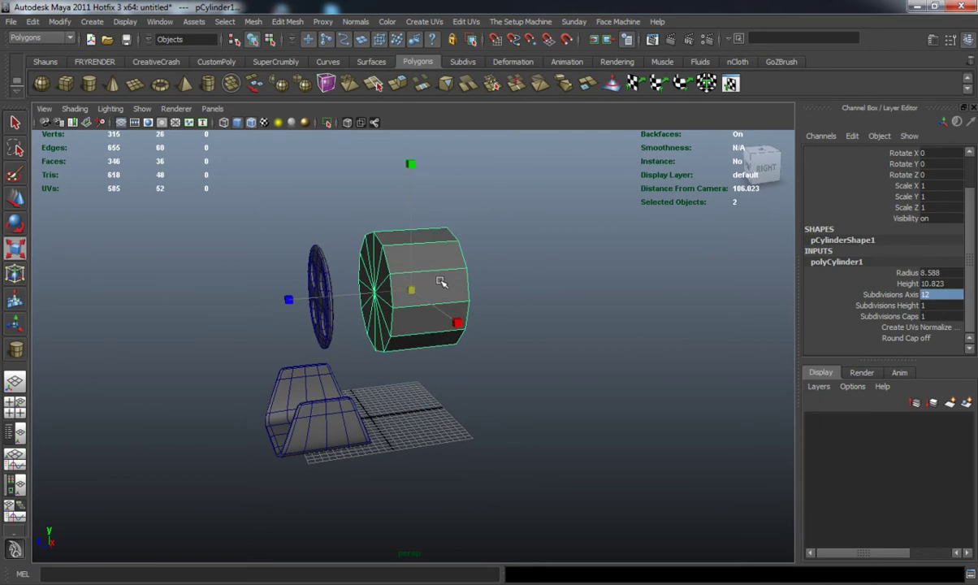
Scale down the vertices at the cylinder's rear end so the housing tapers towards the back.
left_click(122, 111)
left_click(171, 196)
left_click_drag(370, 260, 320, 264, "alt")
right_click_drag(441, 256, 412, 258)
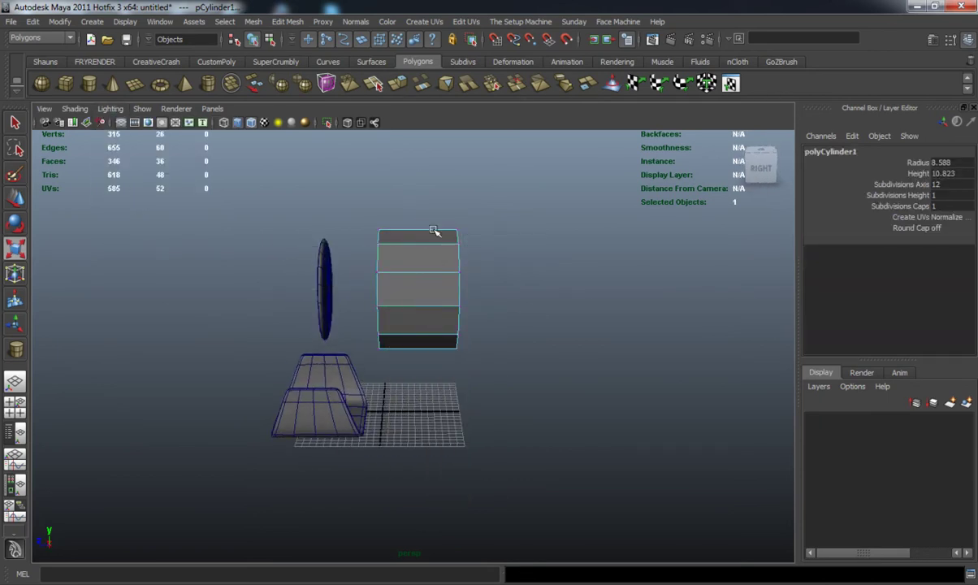
left_click_drag(436, 234, 504, 395)
left_click_drag(452, 290, 413, 276)
left_click(464, 288)
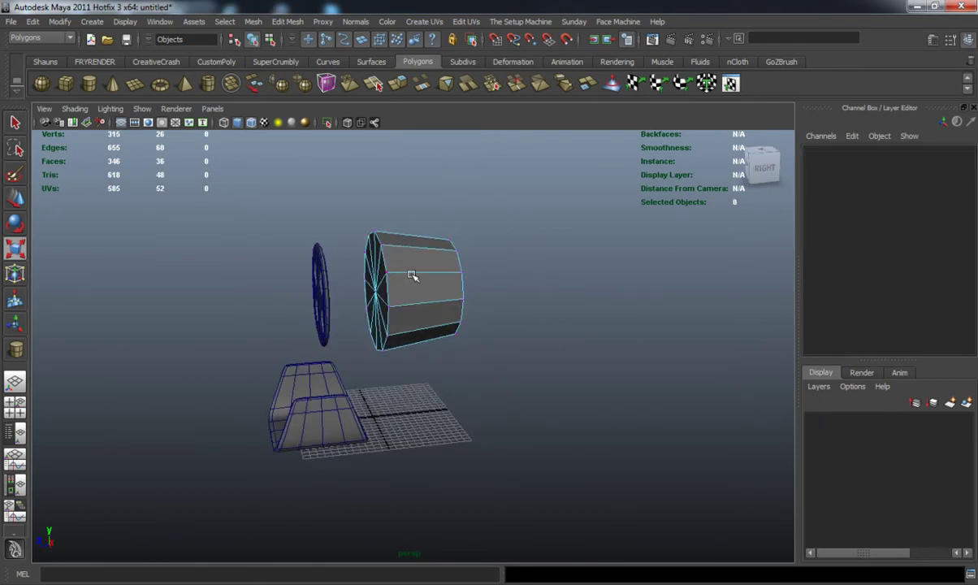
Move the tapered housing up against the back of the disc and centre it, to about Translate Y 20.6 and Translate Z 2.545.
right_click_drag(413, 275, 438, 257)
left_click(405, 284)
key("w")
left_click_drag(320, 294, 438, 312)
middle_click_drag(439, 312, 456, 341, "alt")
scroll(457, 340, "up", 2)
left_click_drag(439, 329, 508, 321, "alt")
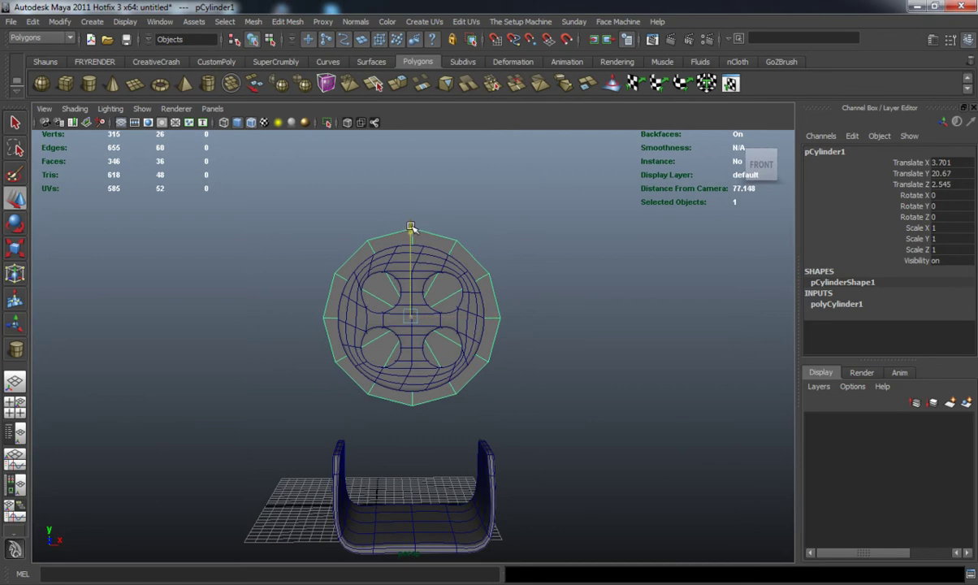
left_click(267, 308)
Extrude the housing's 12 front cap faces and scale them inward to form a narrow rim around the disc.
left_click_drag(267, 308, 449, 311, "alt")
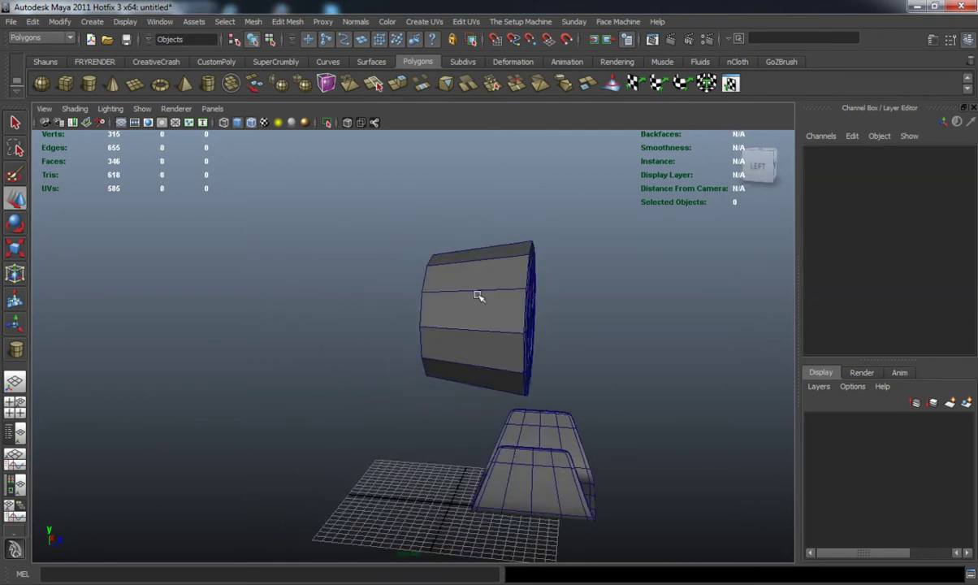
right_click_drag(476, 293, 476, 323)
left_click_drag(476, 324, 445, 255, "alt")
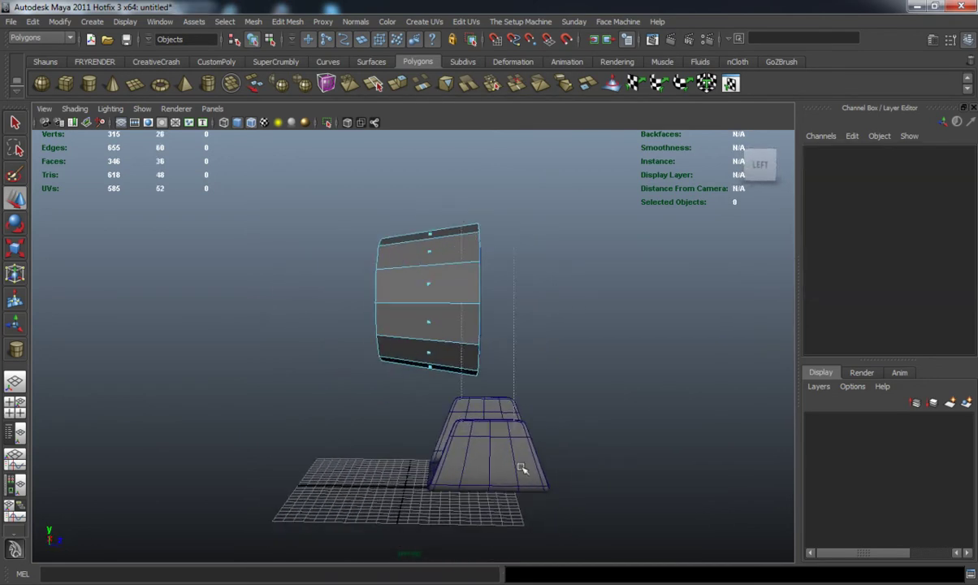
left_click_drag(521, 468, 695, 447)
left_click_drag(546, 398, 426, 406, "alt")
scroll(445, 352, "up", 4)
middle_click_drag(445, 351, 424, 429, "alt")
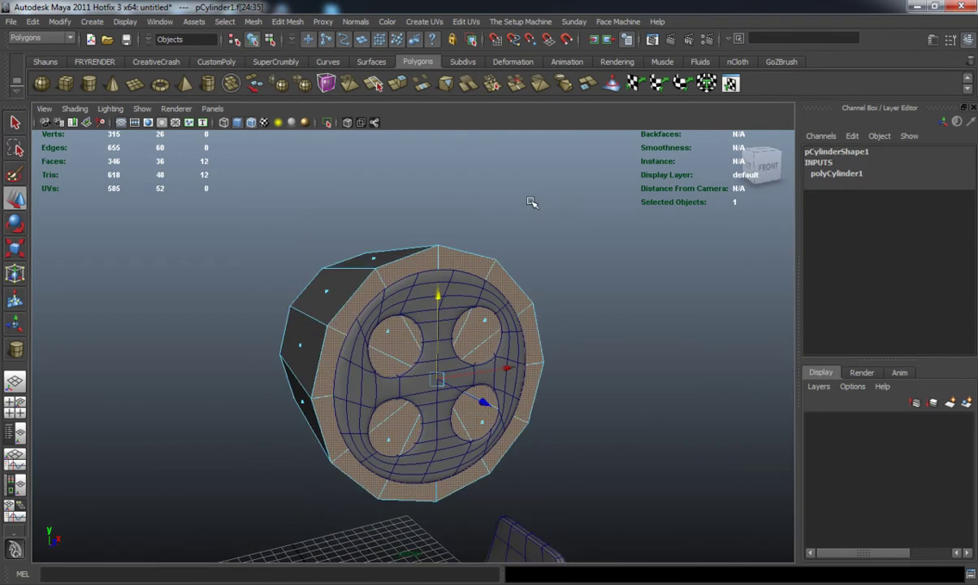
key("g")
key("r")
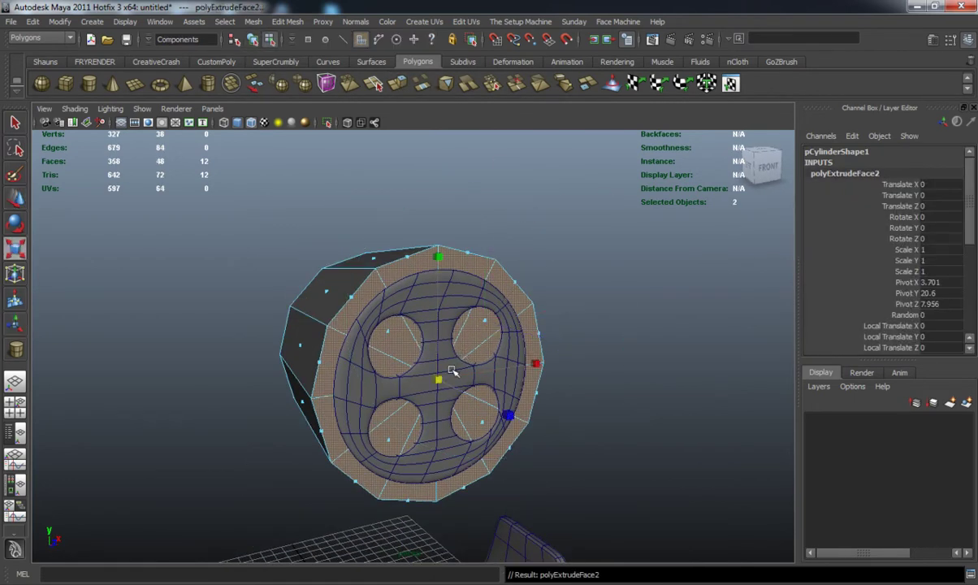
left_click_drag(440, 378, 424, 377)
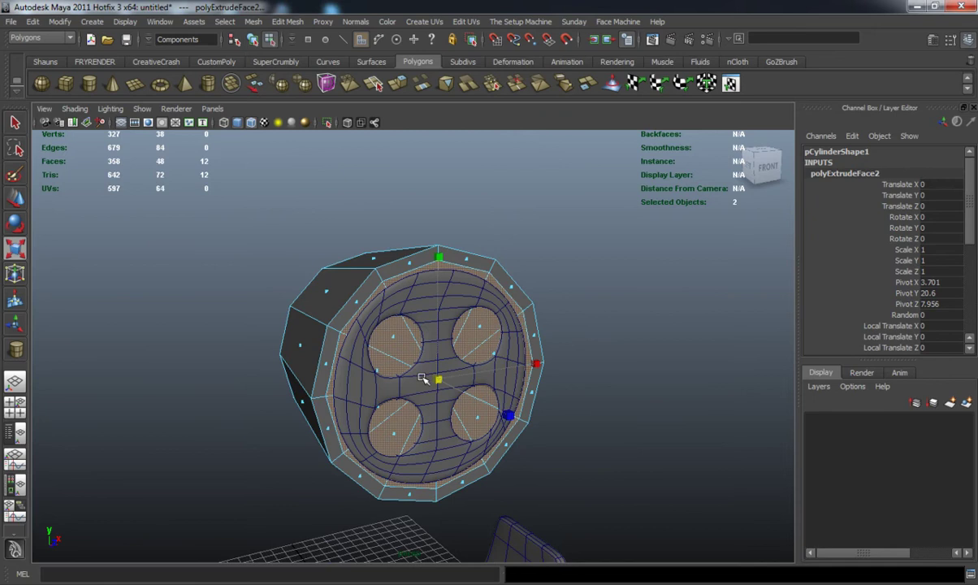
Extrude the inset front faces again, push them back into the housing as a recess, and show the housing in smooth preview.
left_click_drag(422, 378, 443, 387, "alt")
key("3")
key("1")
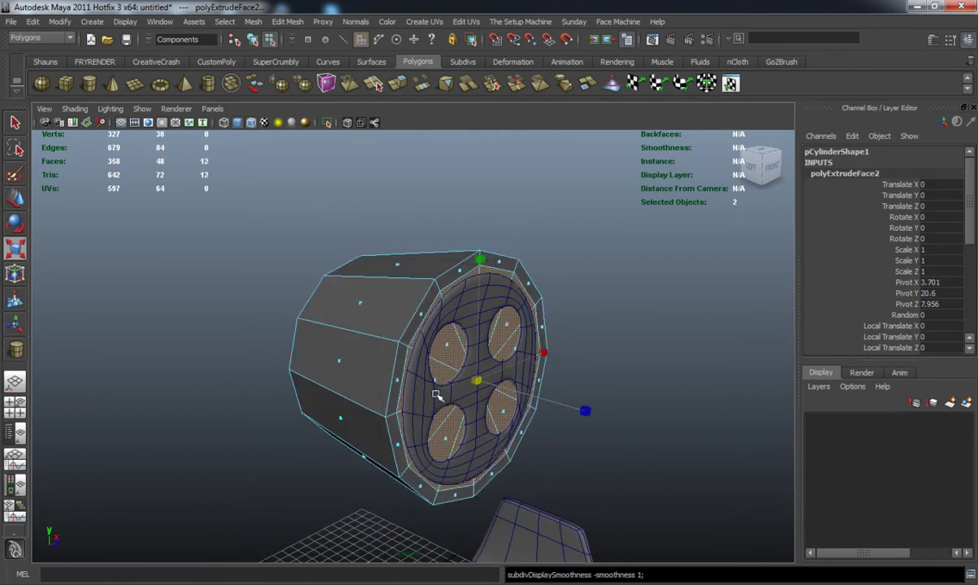
key("g")
key("w")
left_click_drag(549, 399, 541, 400)
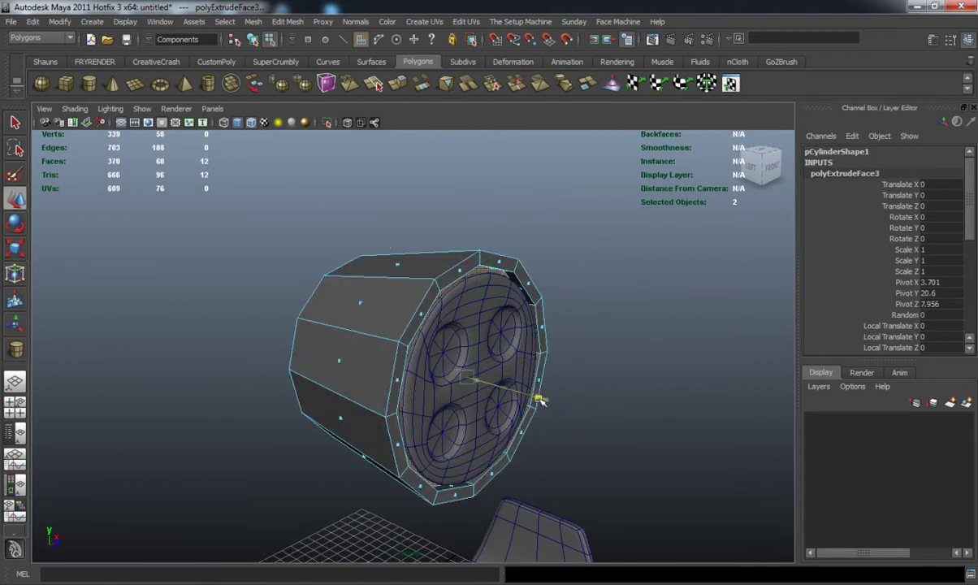
key("3")
left_click(618, 366)
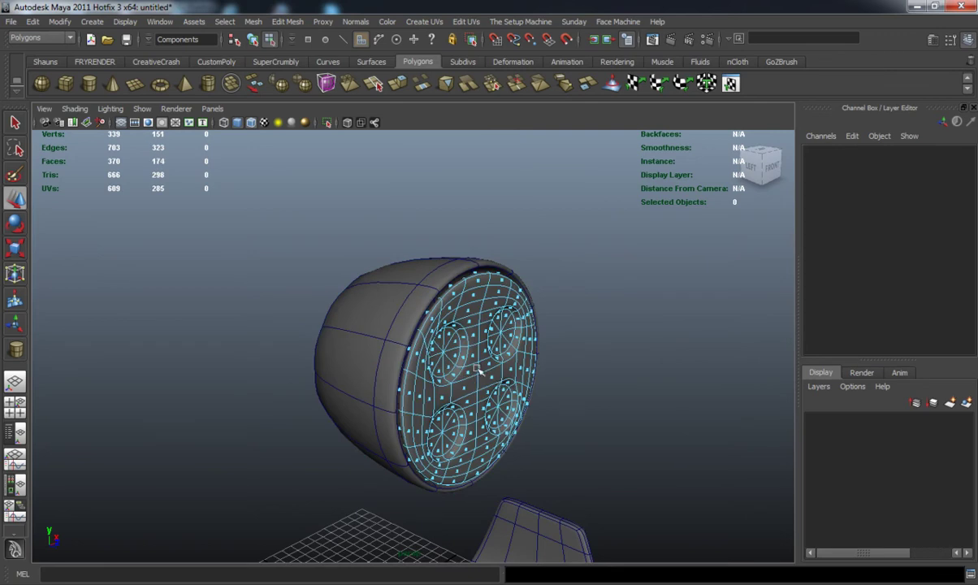
Move the four-lens disc back into the housing recess to about Translate Z -0.555, and reselect the housing in smooth preview.
right_click_drag(477, 370, 530, 345)
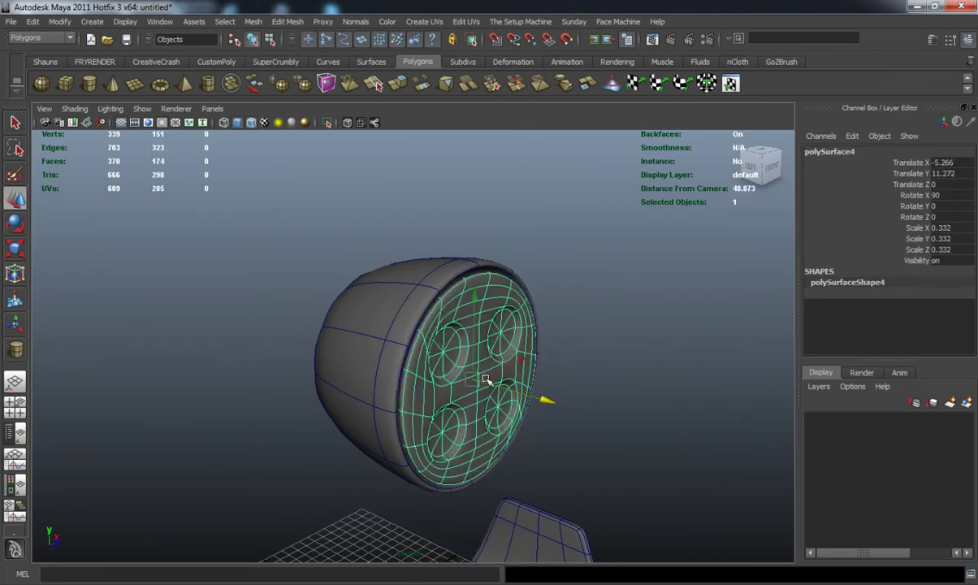
left_click(557, 387)
left_click(378, 371)
left_click_drag(415, 388, 355, 360, "alt")
scroll(355, 360, "up", 2)
key("3")
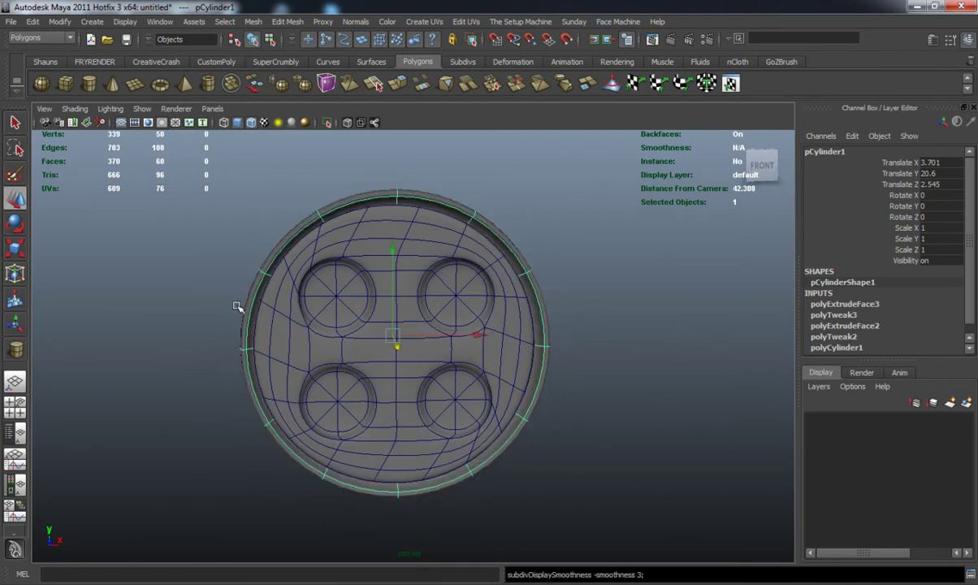
Select the full face loop of the housing's front rim and duplicate the faces as a separate ring.
key("2")
right_click_drag(152, 142, 207, 254, "alt")
middle_click_drag(207, 253, 261, 252, "alt")
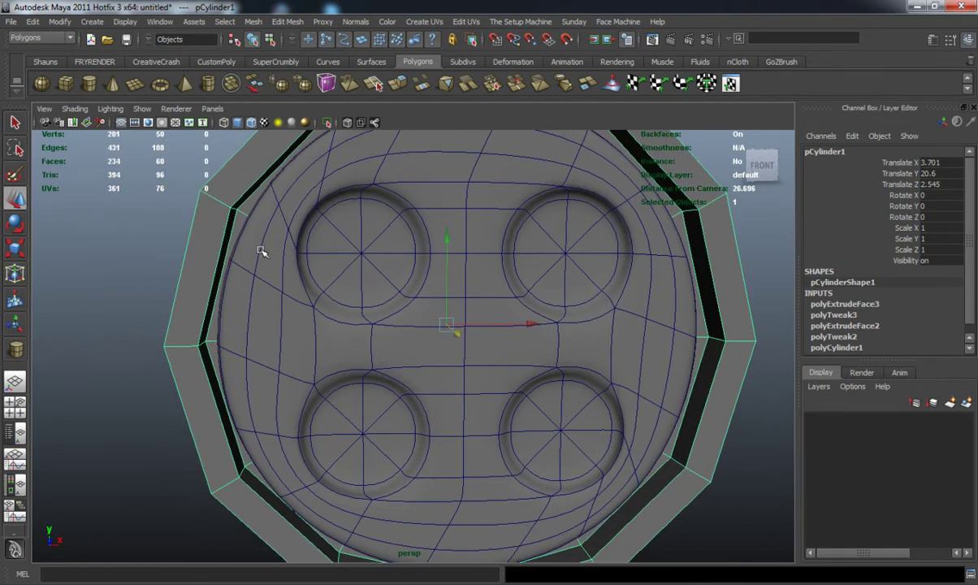
right_click_drag(195, 222, 156, 224)
left_click(197, 274)
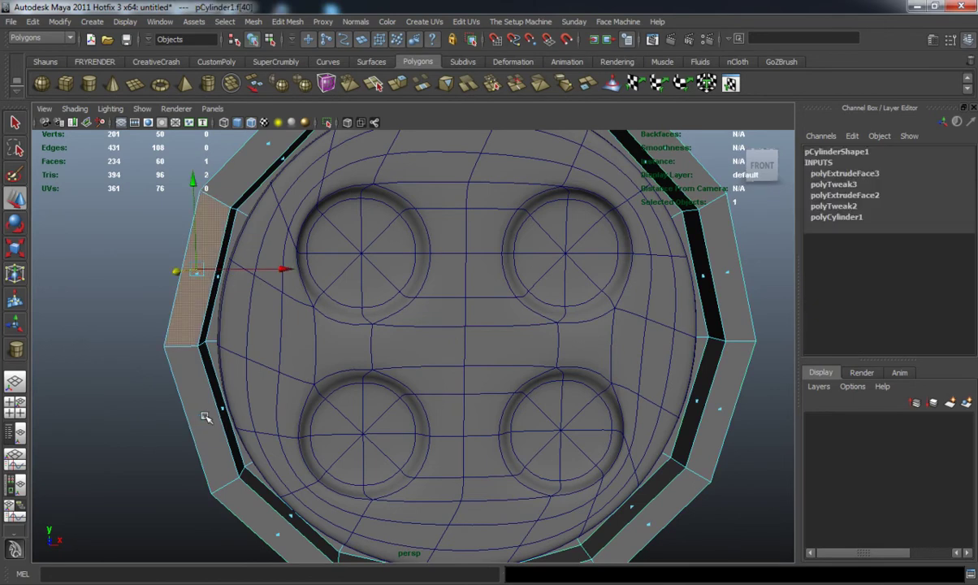
double_click(201, 417, "shift")
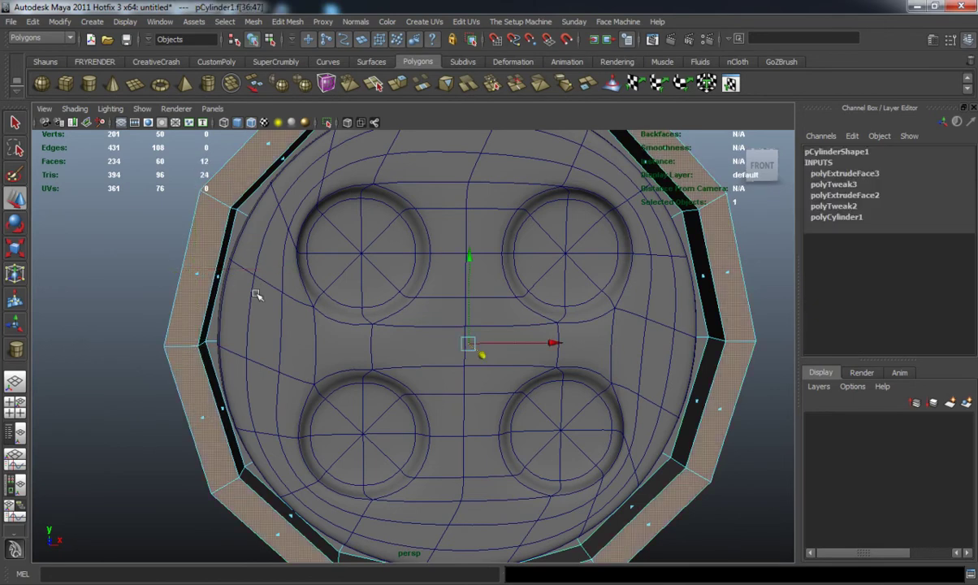
left_click(287, 22)
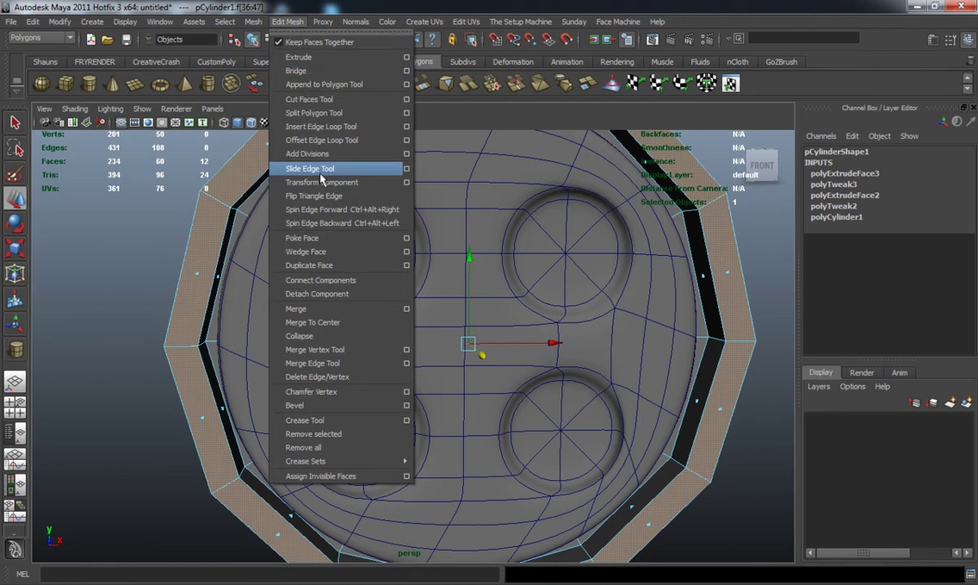
left_click(319, 252)
Return to object selection, show the duplicated rim ring in smooth preview and keep only the ring selected.
right_click(203, 269)
right_click_drag(202, 269, 251, 251)
key("3")
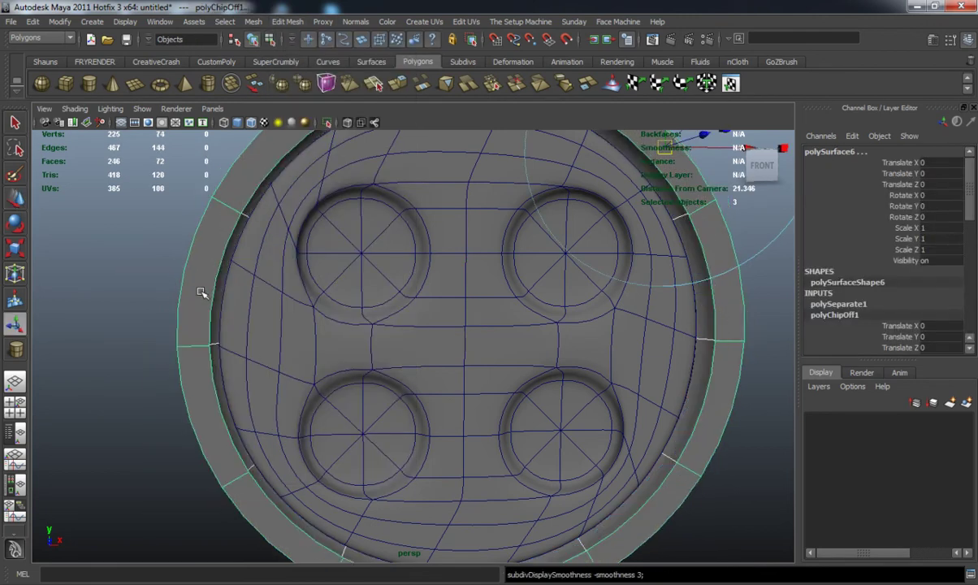
left_click_drag(169, 302, 255, 311, "alt")
left_click(334, 292, "shift")
left_click_drag(360, 304, 328, 301, "alt")
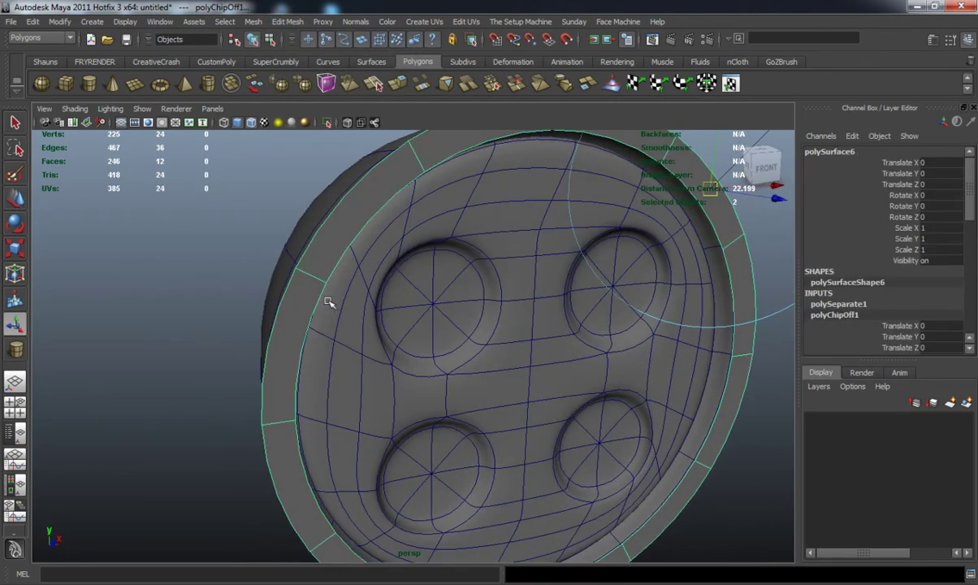
left_click_drag(224, 193, 185, 173, "alt")
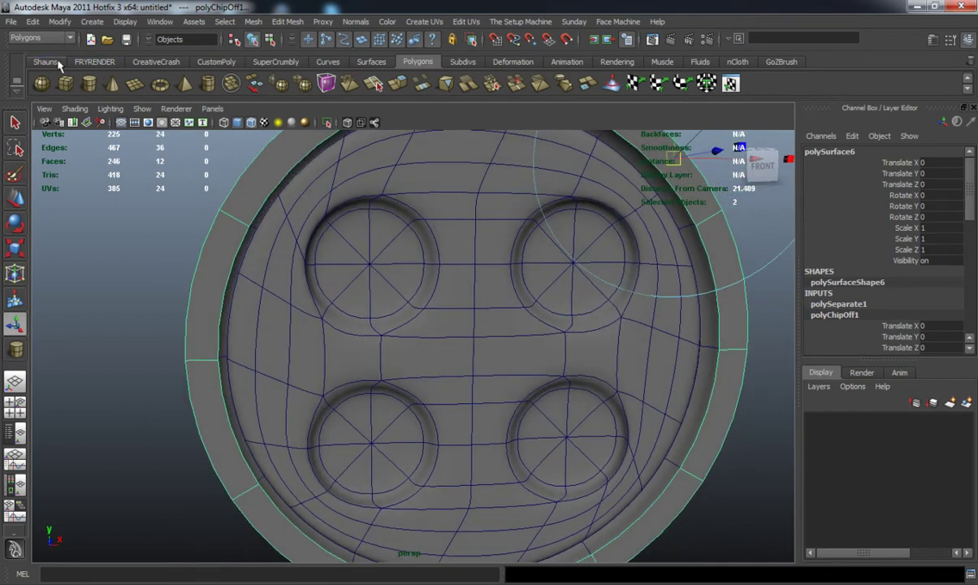
Delete the ring's construction history, centre its pivot and scale it uniformly to about 0.909.
left_click(46, 62)
left_click(267, 86)
key("r")
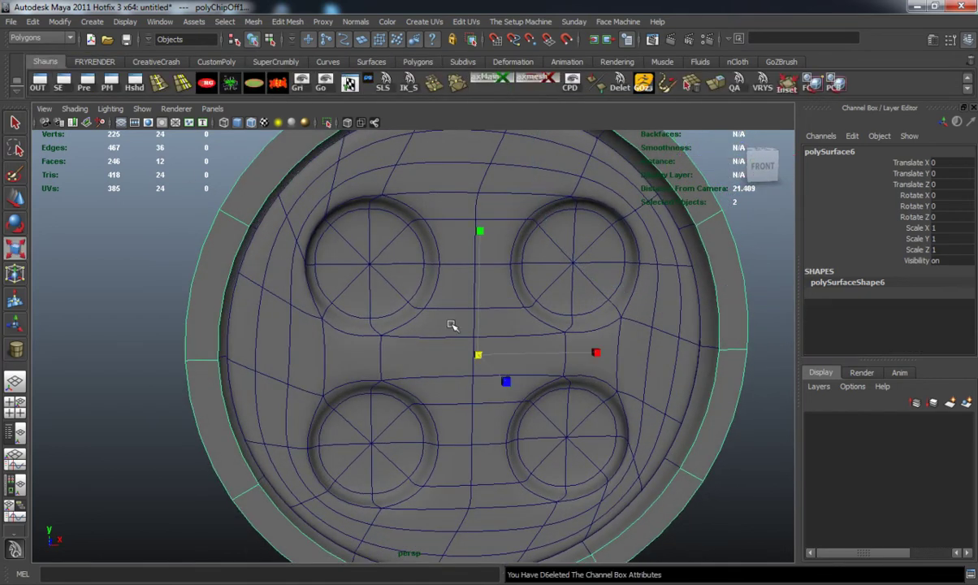
left_click_drag(480, 355, 436, 353)
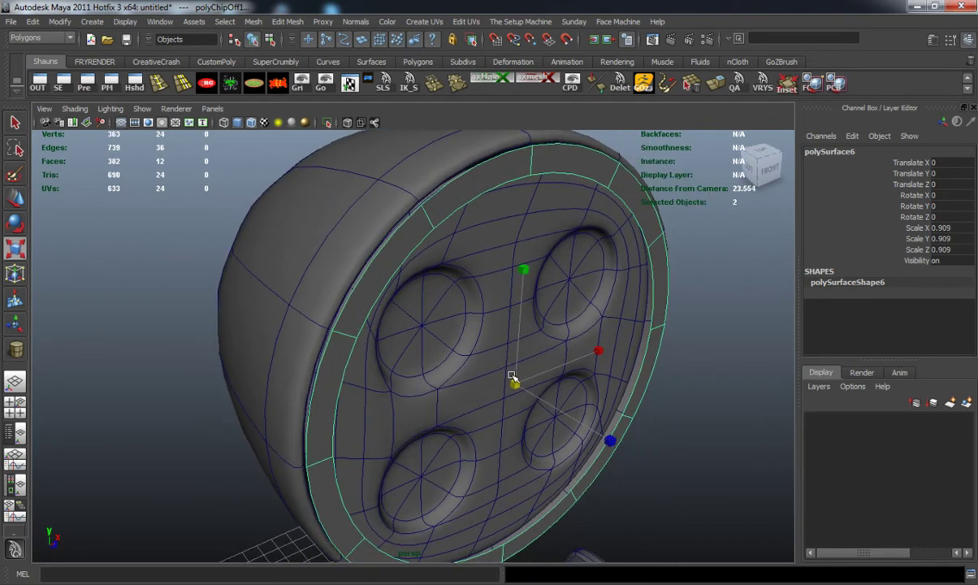
Scale the ring's inner edge loop outward so that only a thin band is left along its outer edge.
right_click_drag(355, 331, 366, 312)
left_click(370, 317)
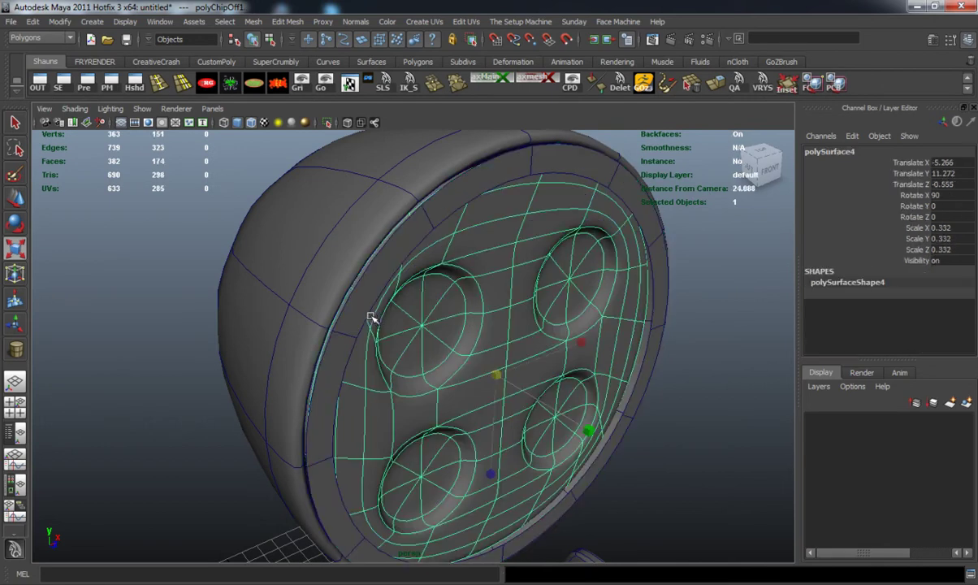
key("ctrl+z")
double_click(369, 317)
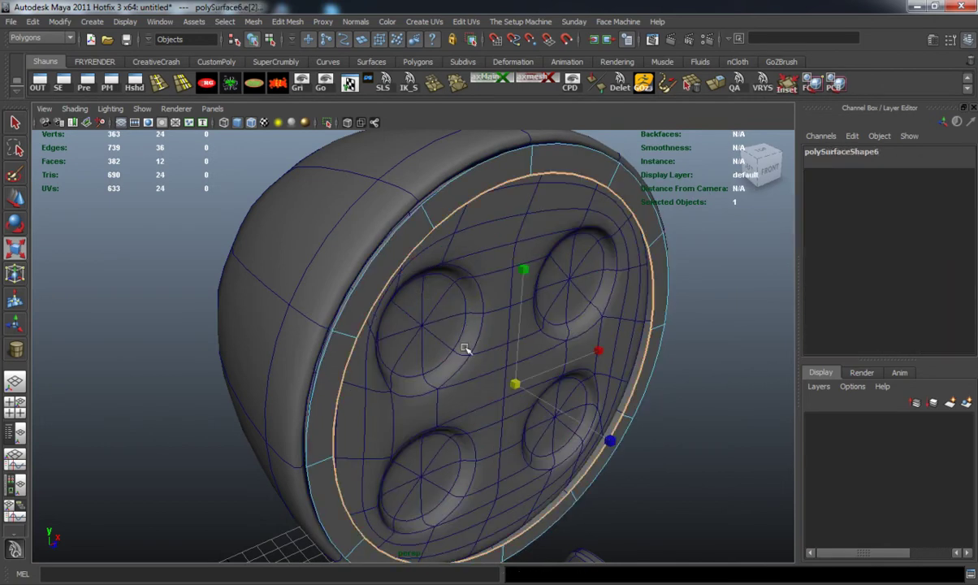
left_click_drag(517, 385, 542, 387)
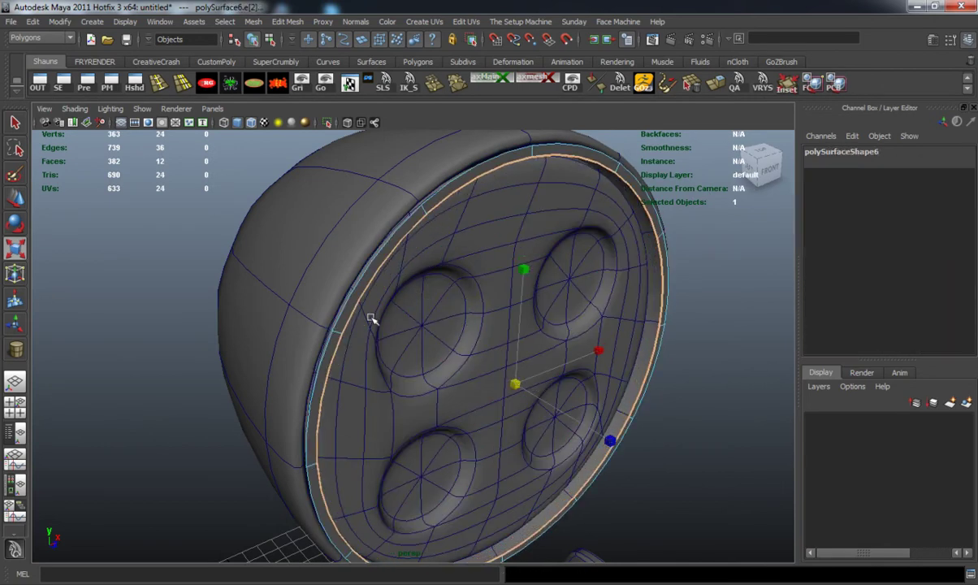
Move the thin ring back towards the disc to about Translate Z -0.18.
right_click_drag(342, 311, 356, 299)
key("w")
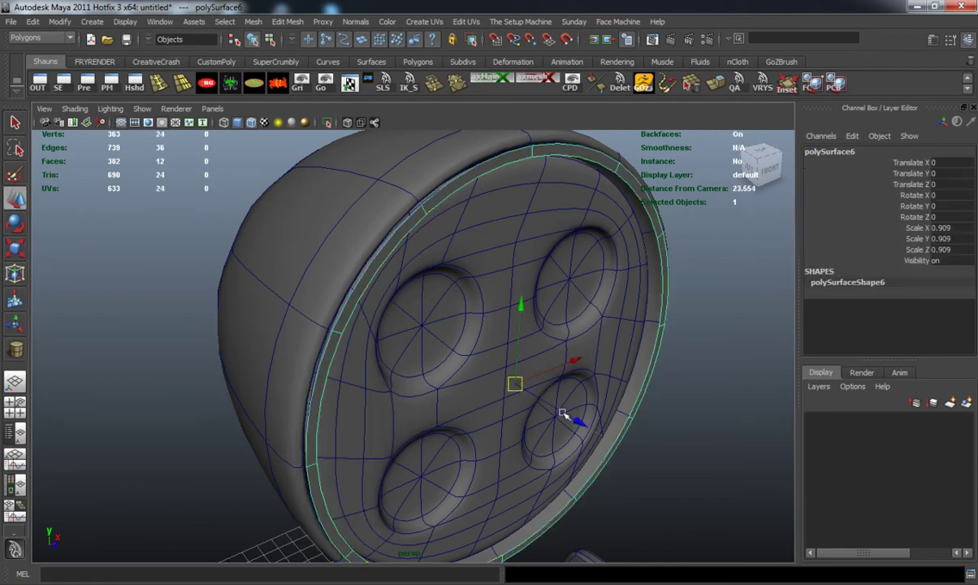
left_click_drag(575, 415, 571, 413)
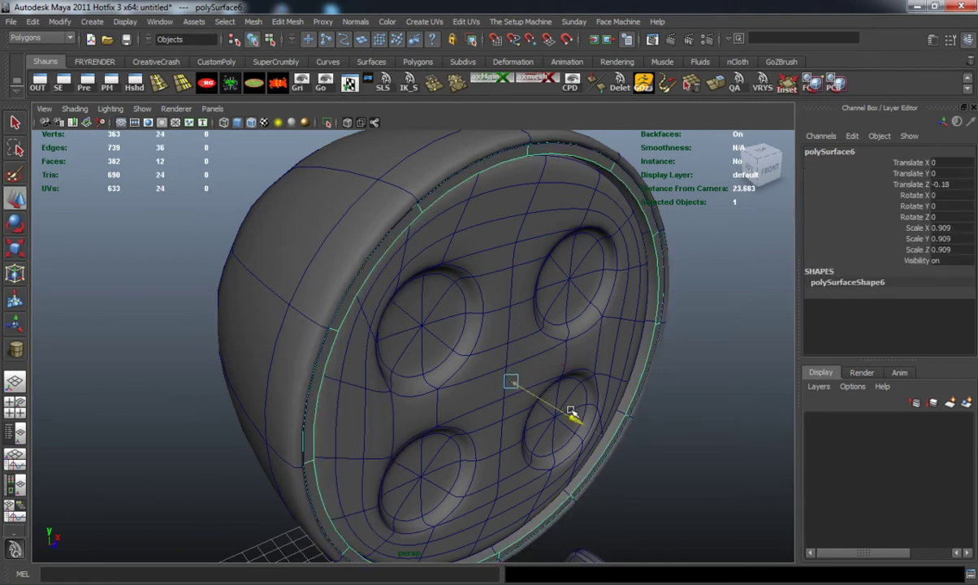
Try to insert an edge loop along the thin front ring.
left_click(155, 82)
scroll(318, 341, "up", 3)
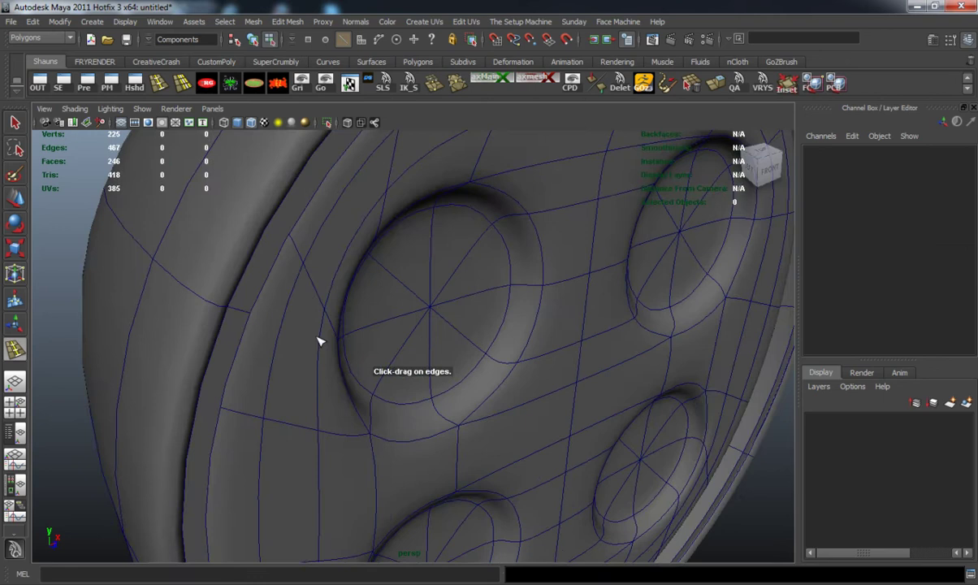
left_click(236, 321)
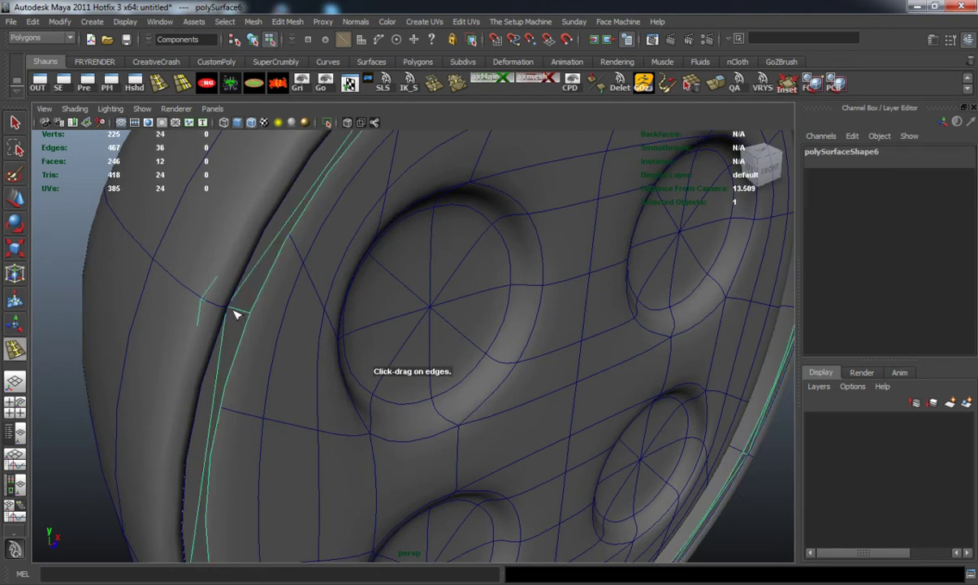
left_click(241, 315)
left_click_drag(242, 313, 203, 283, "alt")
left_click_drag(408, 179, 442, 214, "alt")
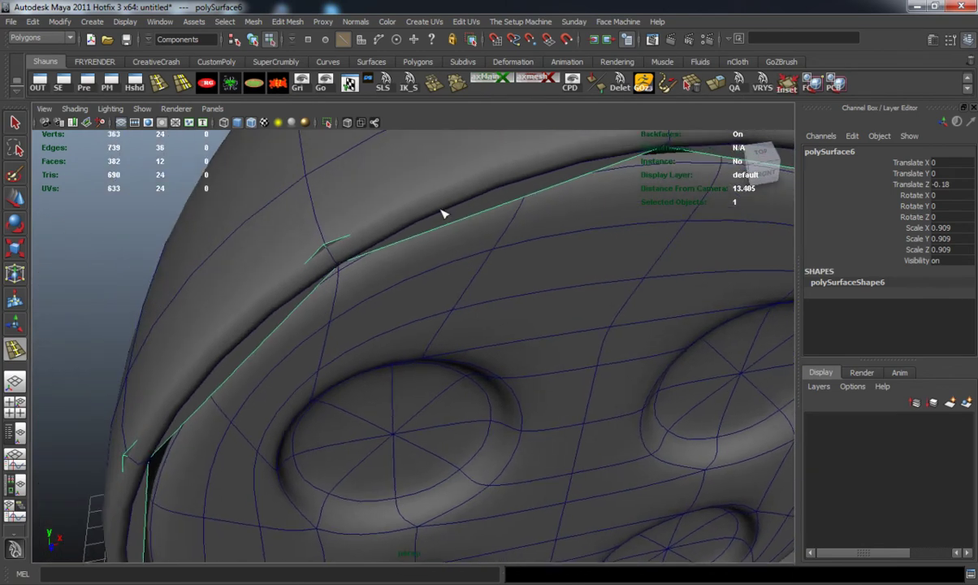
left_click(328, 253)
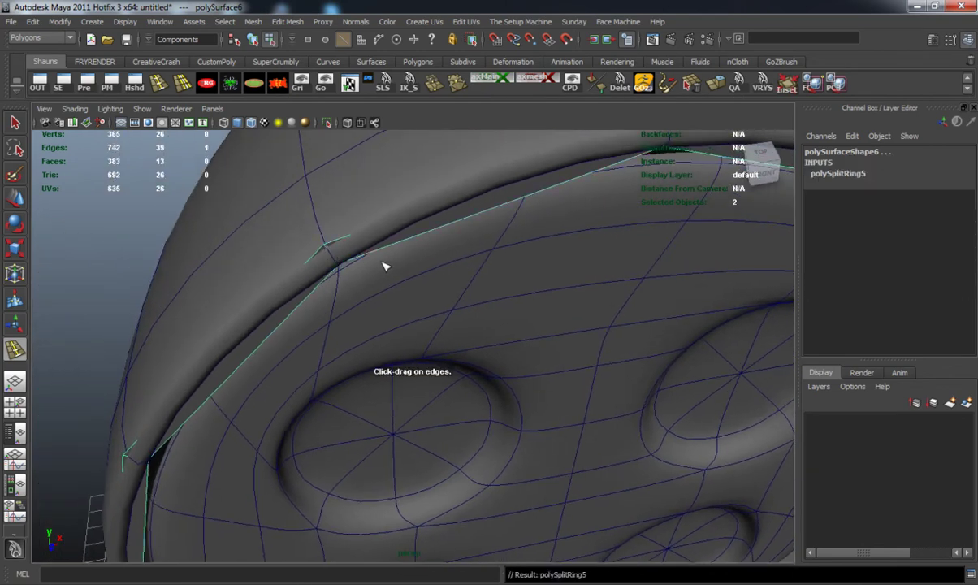
key("ctrl+z")
scroll(377, 297, "down", 5)
left_click_drag(358, 295, 372, 264, "alt")
key("w")
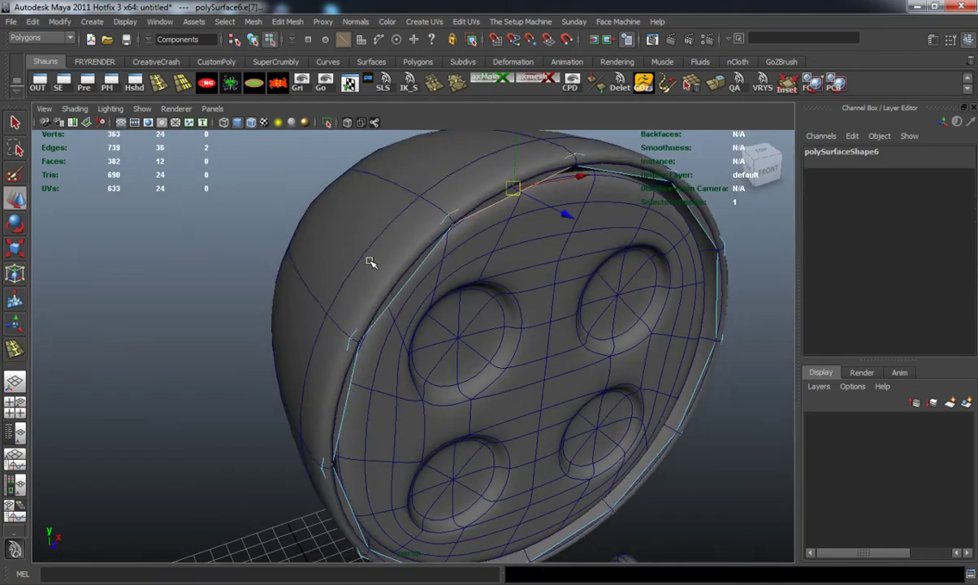
Move the tapered housing back to about Translate Z -0.675, clear of the thin ring.
left_click(371, 264)
left_click(534, 216)
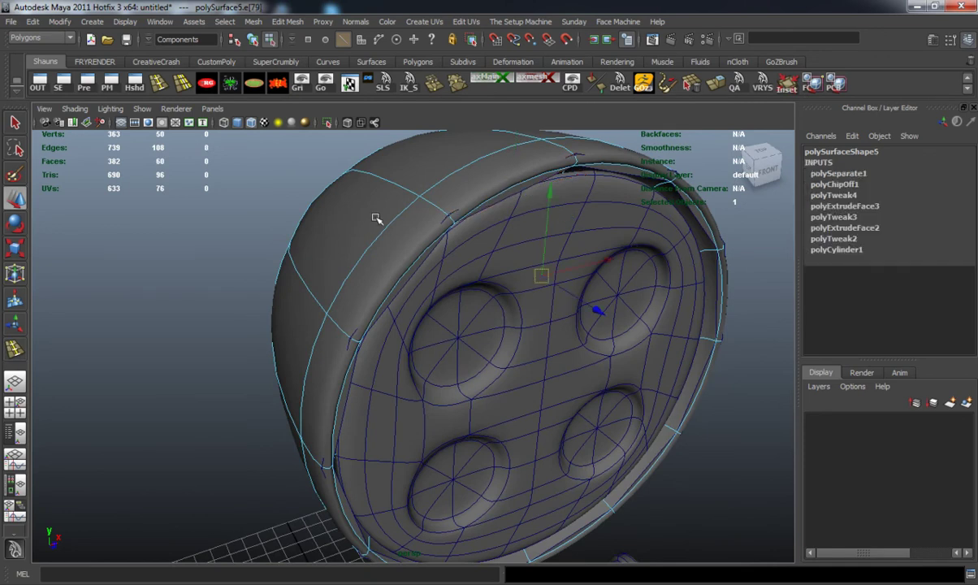
key("F8")
left_click_drag(515, 364, 500, 355)
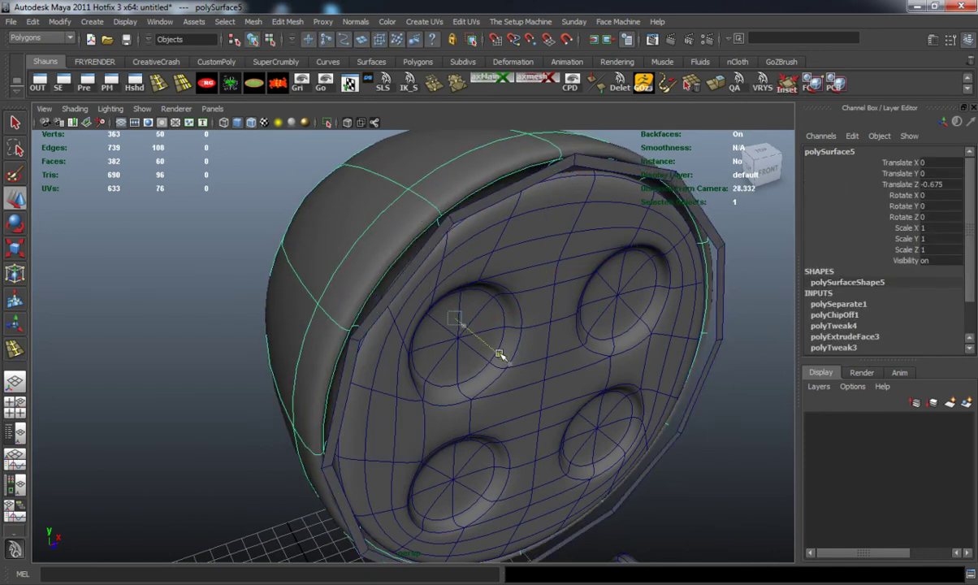
Insert an edge loop around the middle of the thin ring's front face and show the ring in smooth preview.
left_click(158, 85)
scroll(371, 328, "up", 4)
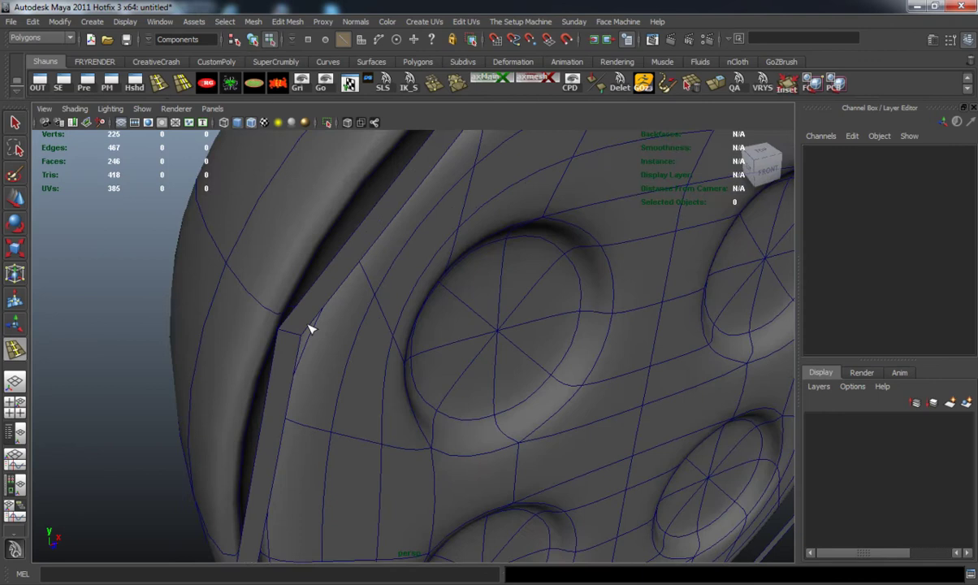
left_click(292, 332)
left_click_drag(287, 333, 293, 333)
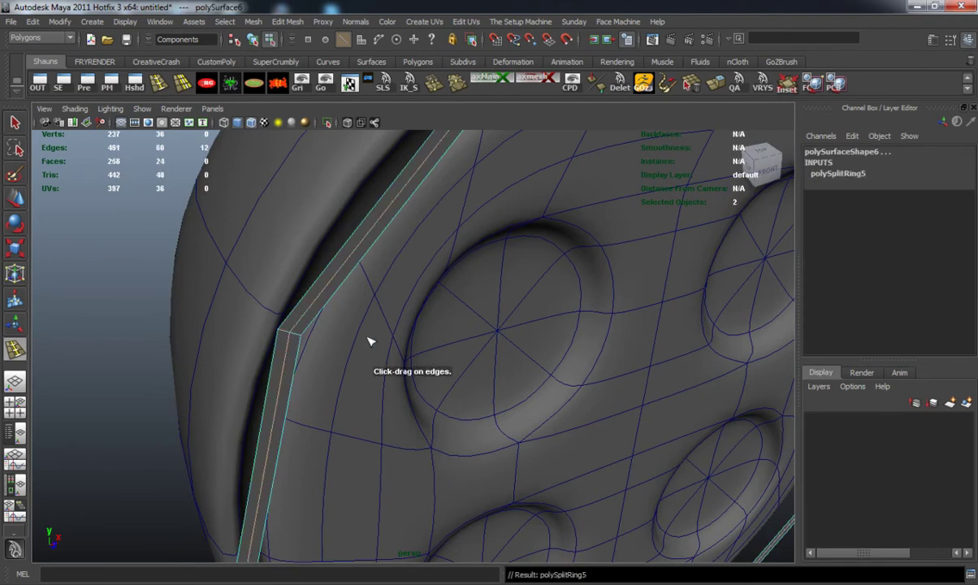
key("w")
scroll(462, 344, "down", 3)
left_click_drag(462, 344, 597, 420, "alt")
key("3")
Extrude the thin ring's inner and outer border edge loops backwards, working on the unsmoothed ring.
left_click(174, 339)
right_click_drag(264, 299, 267, 270)
double_click(271, 276)
key("1")
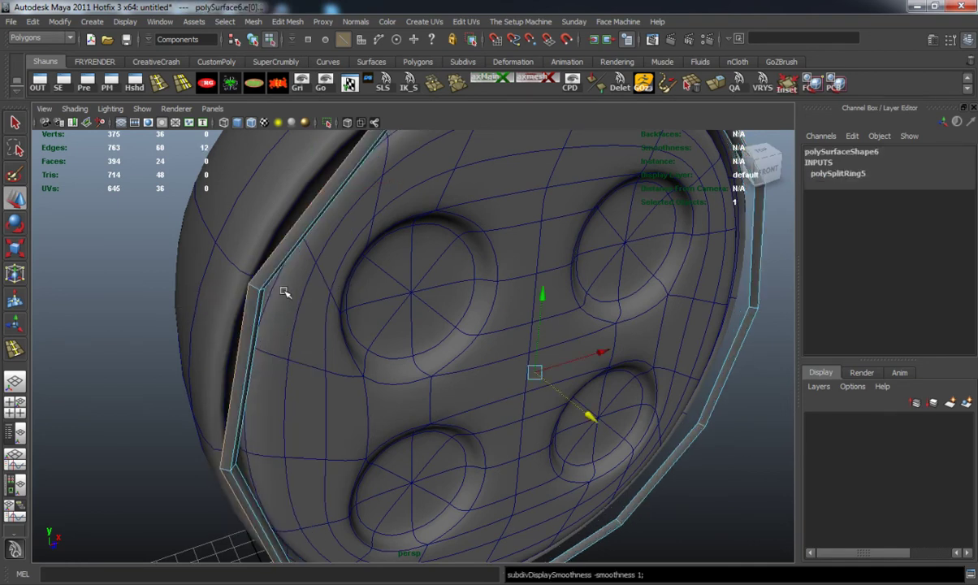
left_click_drag(273, 286, 253, 283, "alt")
middle_click_drag(254, 284, 336, 301, "alt")
scroll(336, 302, "up", 4)
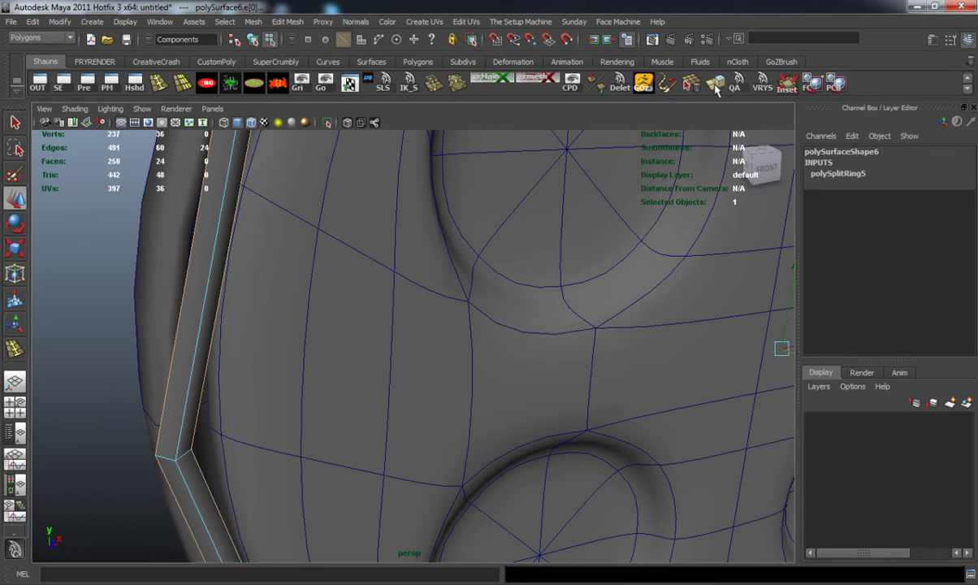
right_click_drag(615, 184, 397, 314, "shift")
scroll(398, 314, "down", 4)
middle_click_drag(397, 314, 345, 336, "alt")
left_click_drag(345, 337, 332, 367, "alt")
middle_click_drag(332, 367, 318, 398, "alt")
scroll(318, 398, "up", 3)
left_click_drag(685, 263, 671, 268)
Extrude the ring's border edges a second time, pull them slightly further and show the ring in smooth preview.
key("ctrl+e")
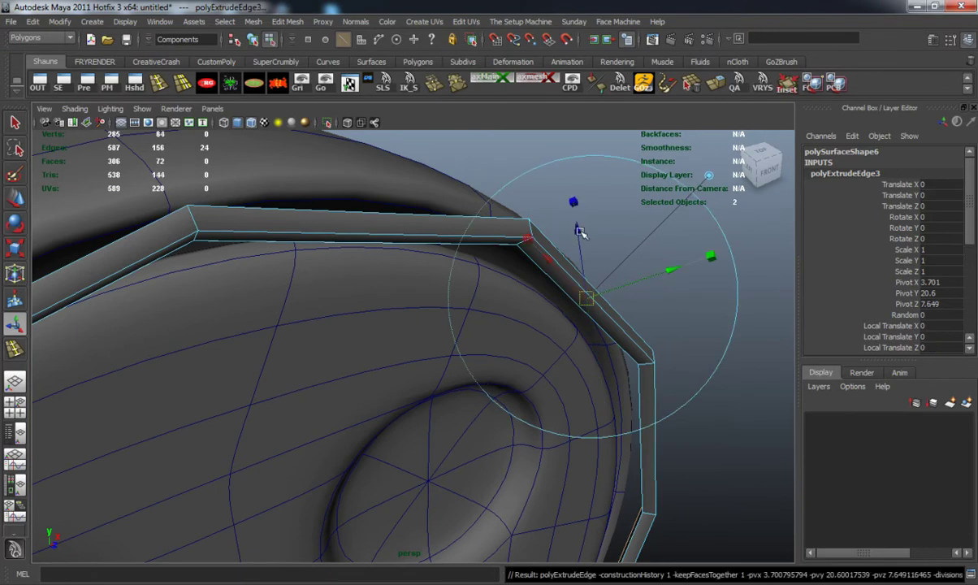
left_click_drag(579, 229, 576, 240)
key("3")
left_click(461, 160)
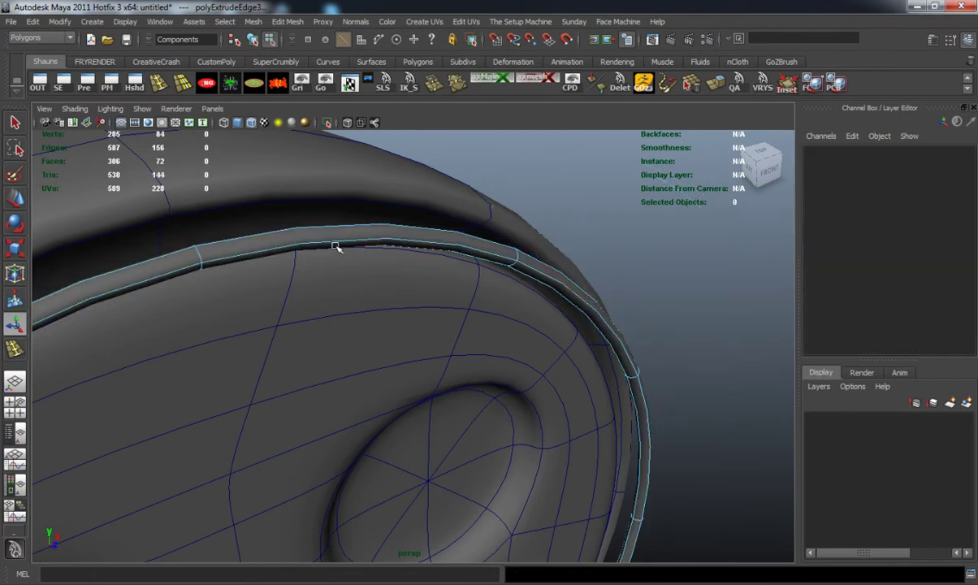
Return to object selection and move the tapered housing forward to about Translate Z 0.053, around the ring.
right_click_drag(262, 192, 312, 180)
left_click(303, 178)
scroll(314, 312, "down", 3)
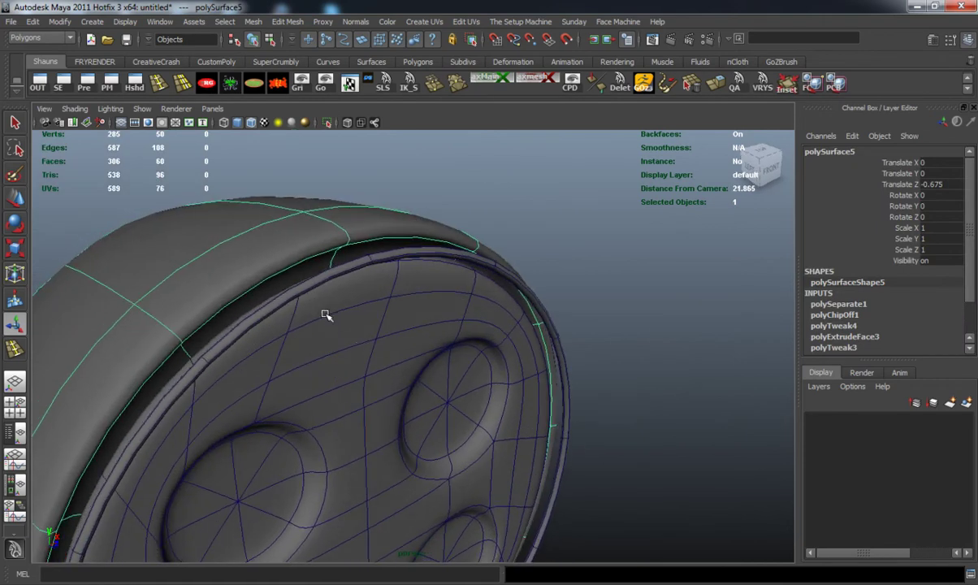
left_click_drag(334, 313, 432, 232, "alt")
key("w")
right_click_drag(432, 232, 341, 337, "alt")
left_click_drag(341, 337, 444, 316, "alt")
Insert an edge loop around the middle of the housing's front rim face and show the housing in smooth preview.
key("1")
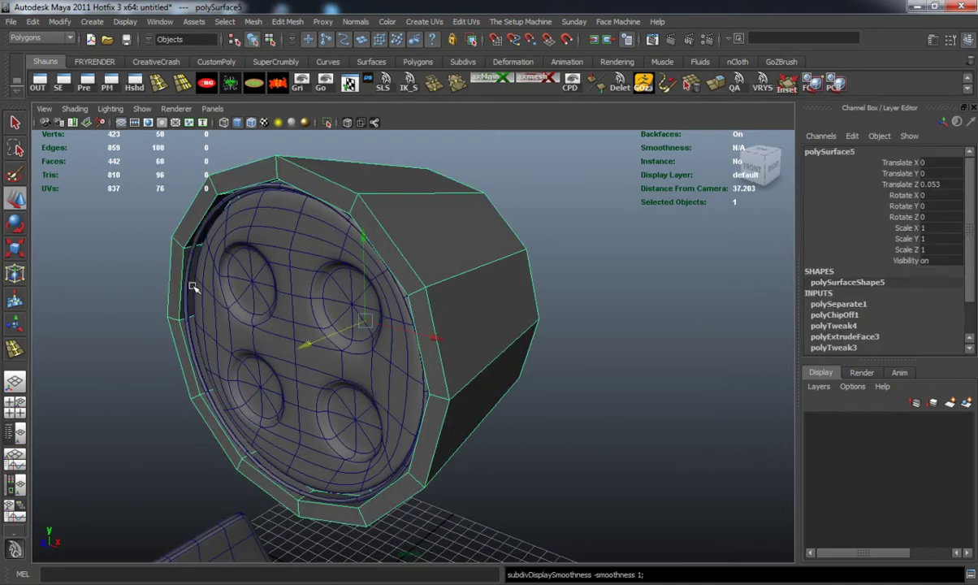
left_click_drag(195, 285, 178, 202, "alt")
left_click(159, 88)
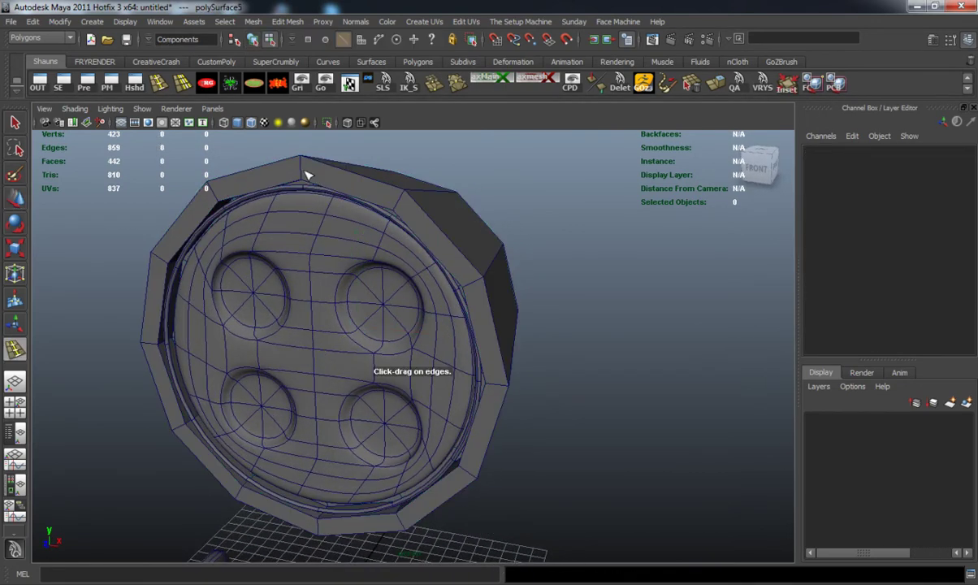
left_click(305, 169)
left_click_drag(304, 166, 302, 174)
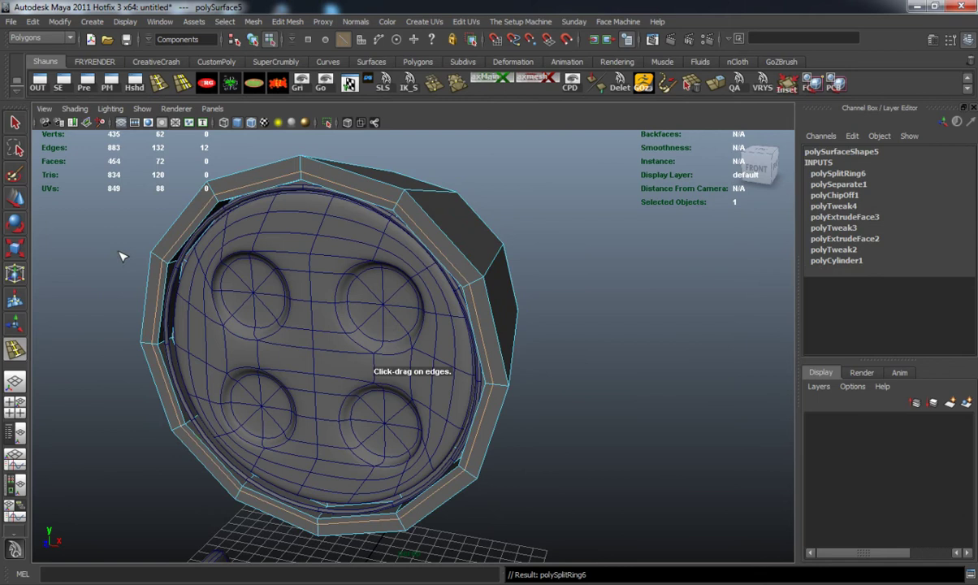
key("3")
key("w")
left_click(111, 257)
left_click_drag(122, 268, 288, 320, "alt")
right_click_drag(288, 321, 330, 288)
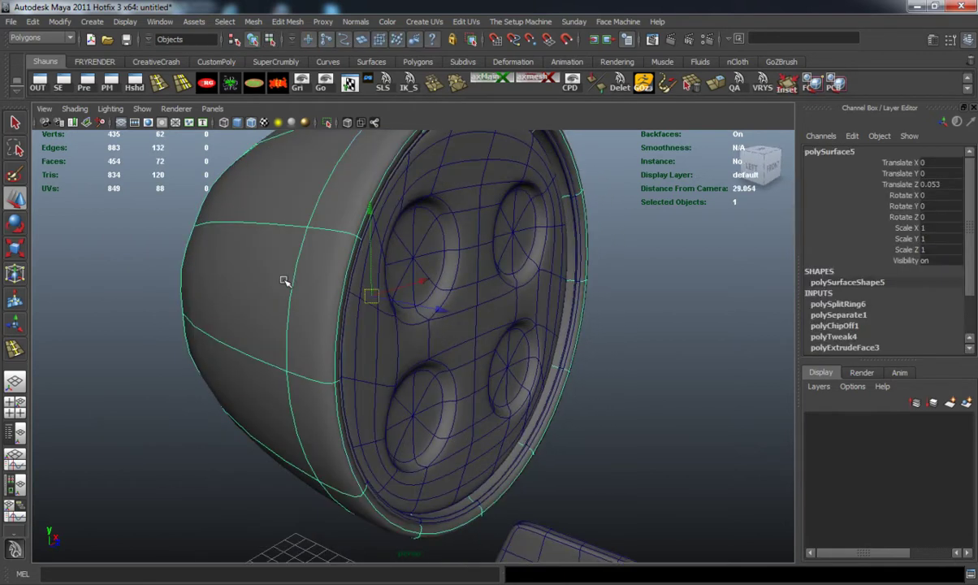
left_click(274, 86)
left_click_drag(290, 246, 358, 324, "alt")
left_click_drag(460, 322, 349, 303)
key("z")
left_click(594, 327)
left_click_drag(594, 327, 383, 310, "alt")
mouse_move(229, 227)
left_mouse_down("alt")
mouse_move(218, 247)
mouse_move(229, 218)
left_mouse_up("alt")
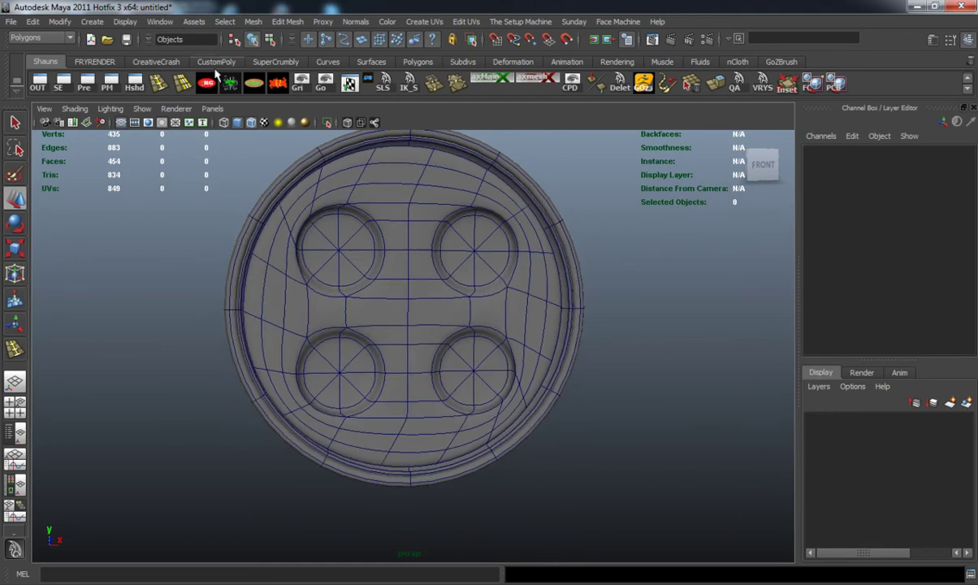
Draw a polygon plane about 17.5 by 16.5 over the round housing in the front view.
left_click(418, 62)
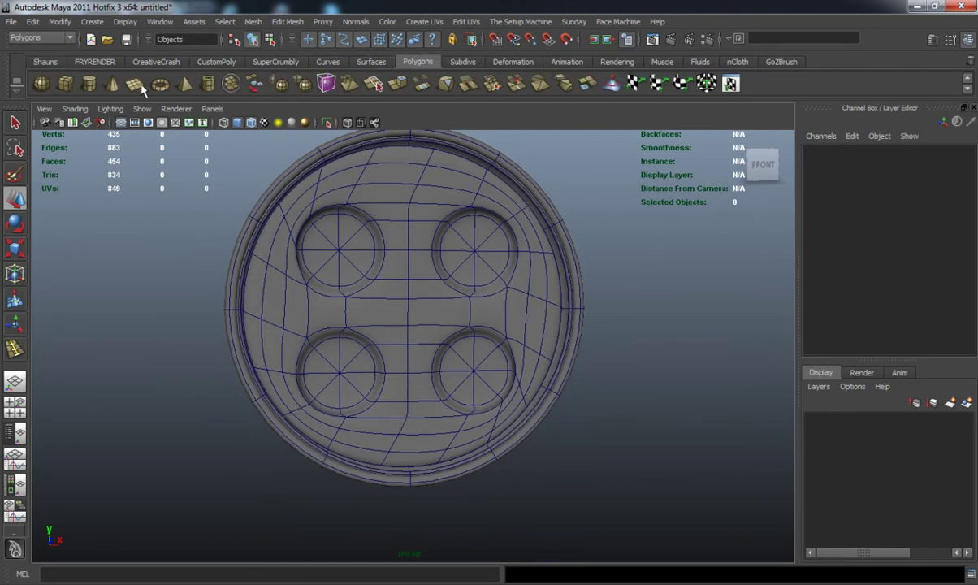
key("space")
key("space")
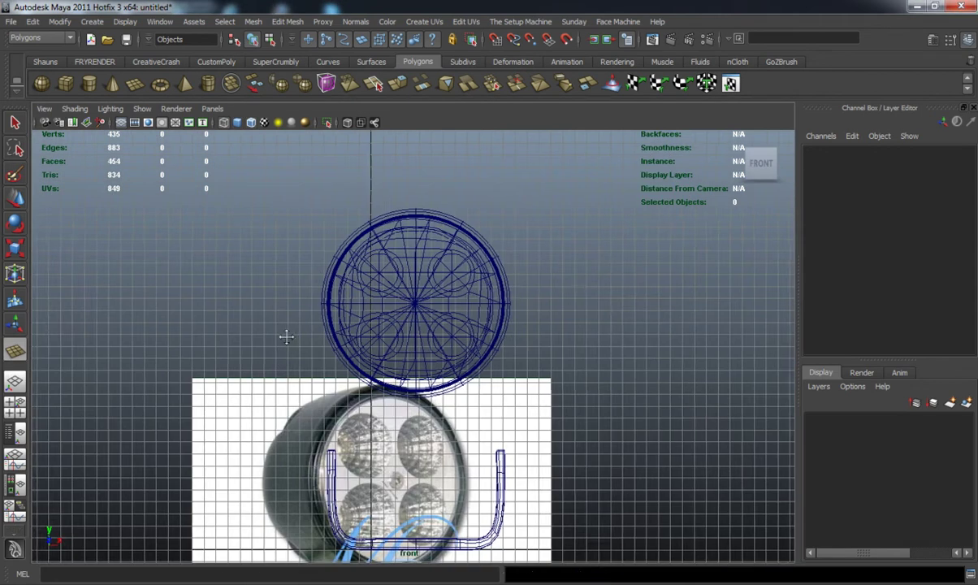
middle_click_drag(286, 337, 257, 336, "alt")
right_click_drag(257, 336, 272, 336, "alt")
middle_click_drag(257, 333, 257, 338, "alt")
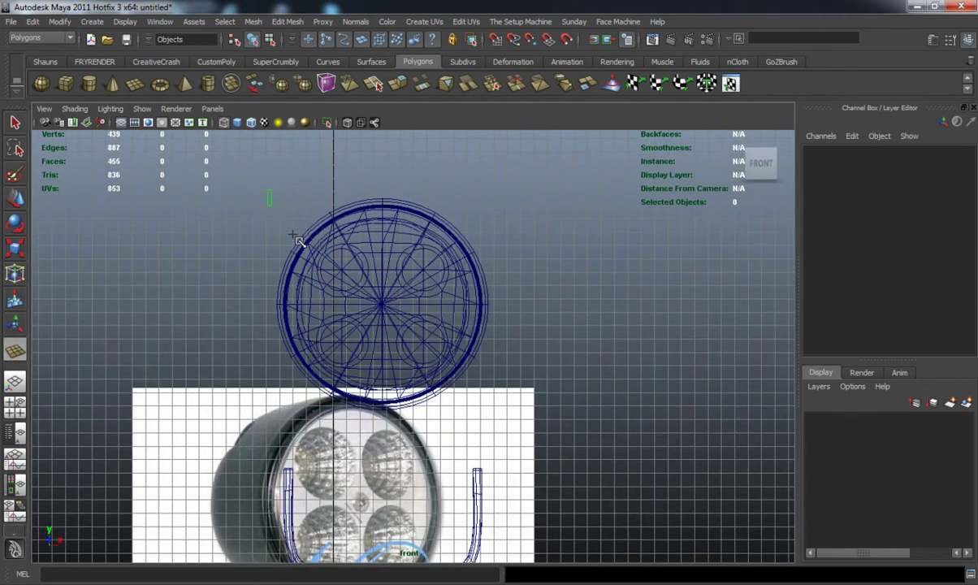
left_click_drag(266, 191, 503, 409)
key("w")
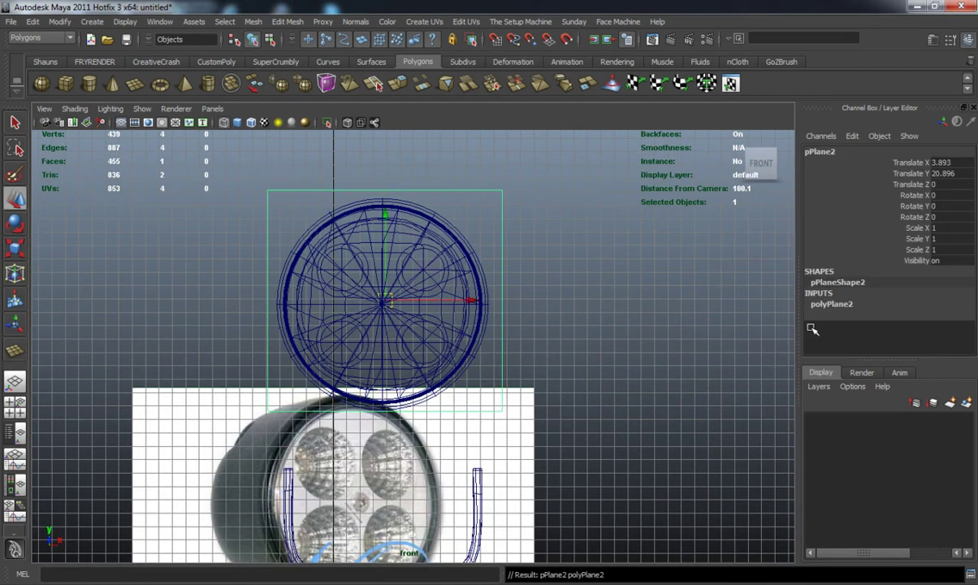
Set the new plane's width and height subdivisions to 2.
left_click(837, 304)
left_click_drag(934, 316, 932, 328)
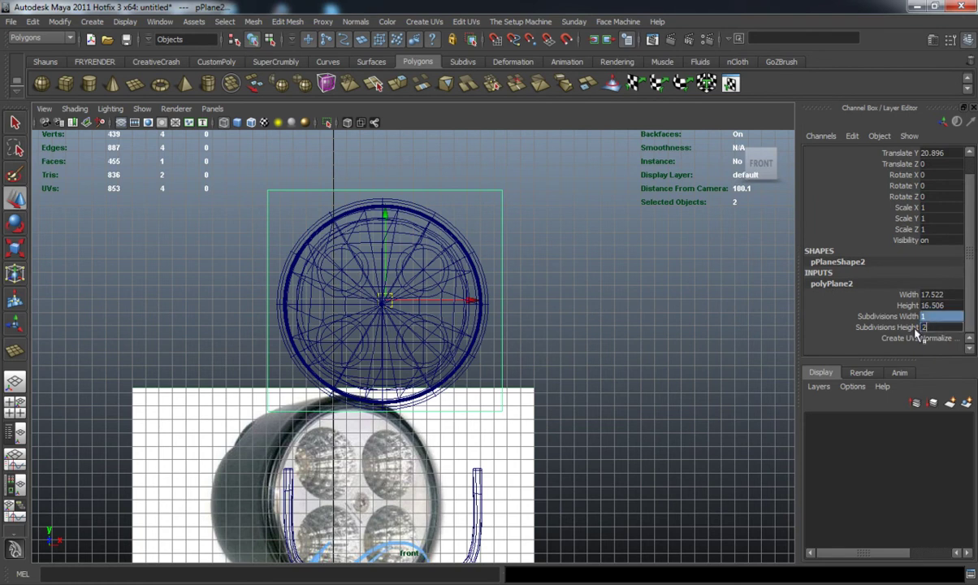
type("2")
key("Return")
Scale the plane's four corner vertices inward to round its outline and show it in smooth preview.
right_click_drag(274, 191, 241, 180)
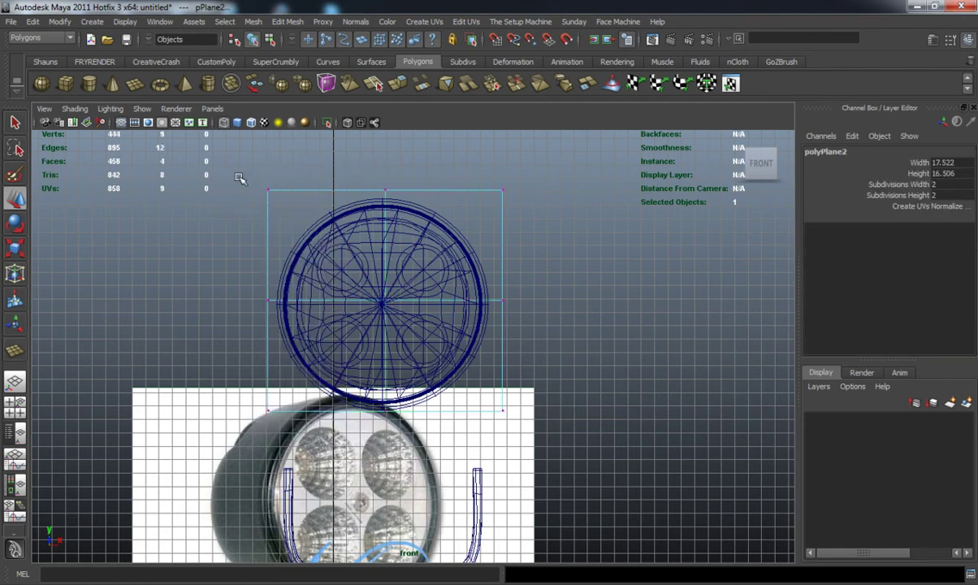
left_click_drag(221, 161, 313, 219)
left_click(268, 410, "shift")
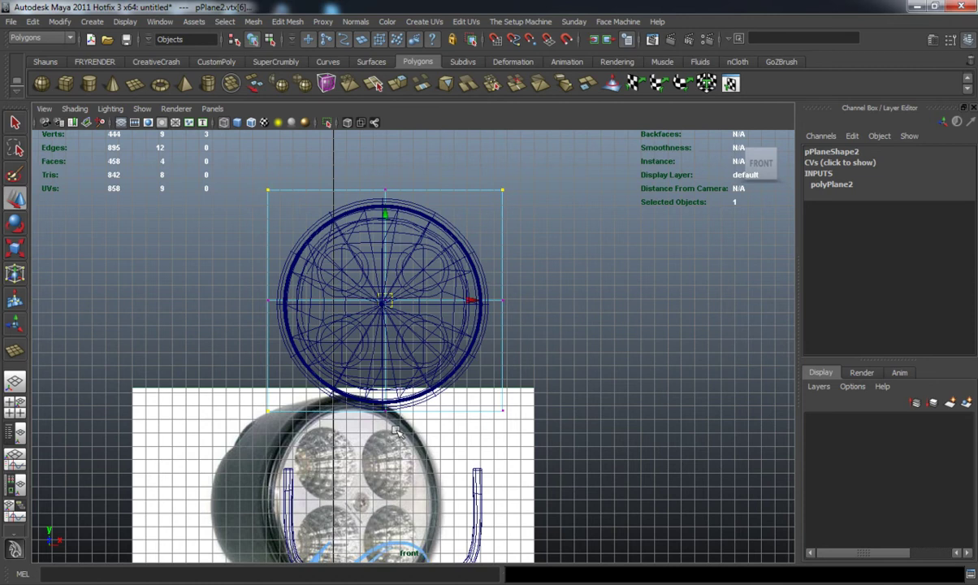
left_click_drag(543, 430, 543, 430, "shift")
key("r")
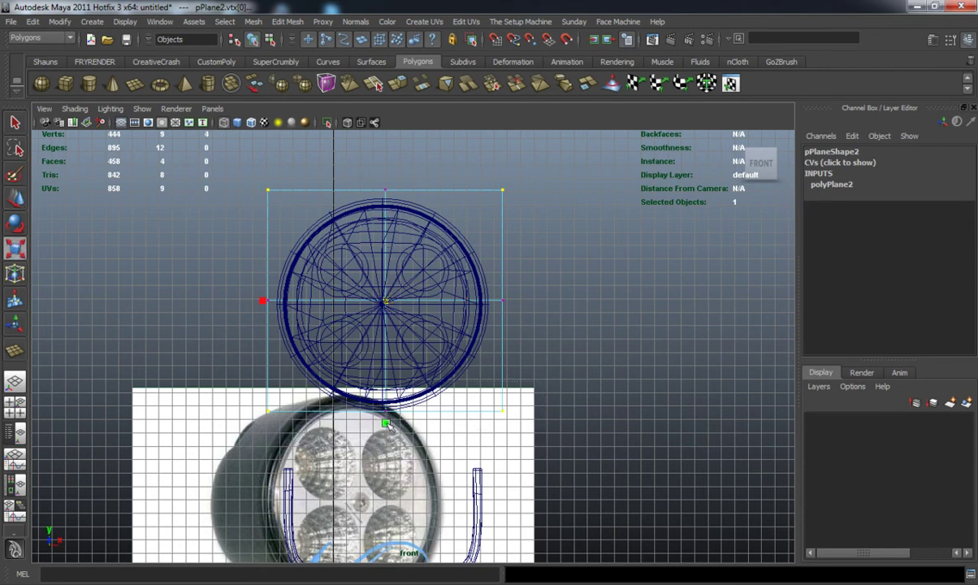
left_click_drag(388, 426, 316, 361)
left_click_drag(262, 303, 300, 321)
key("3")
left_click(228, 269)
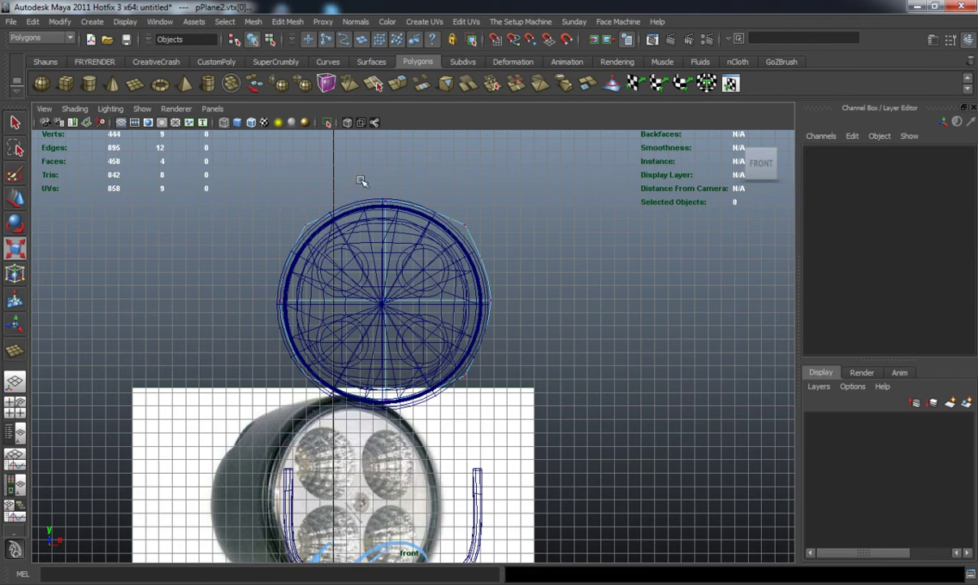
Fit all the plane's vertices to the housing and move them forward to cover the four-lens disc inside the ring.
left_click_drag(266, 186, 551, 446)
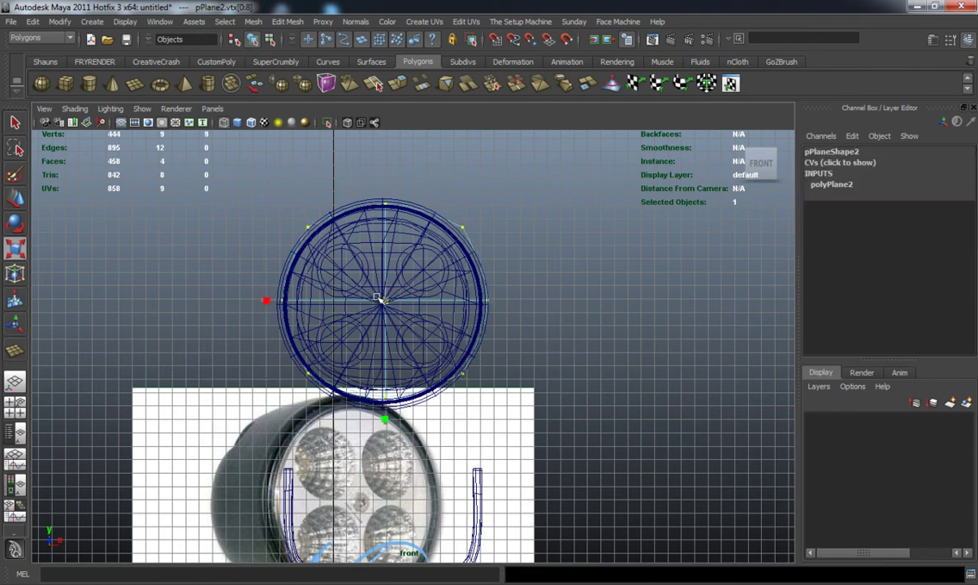
key("space")
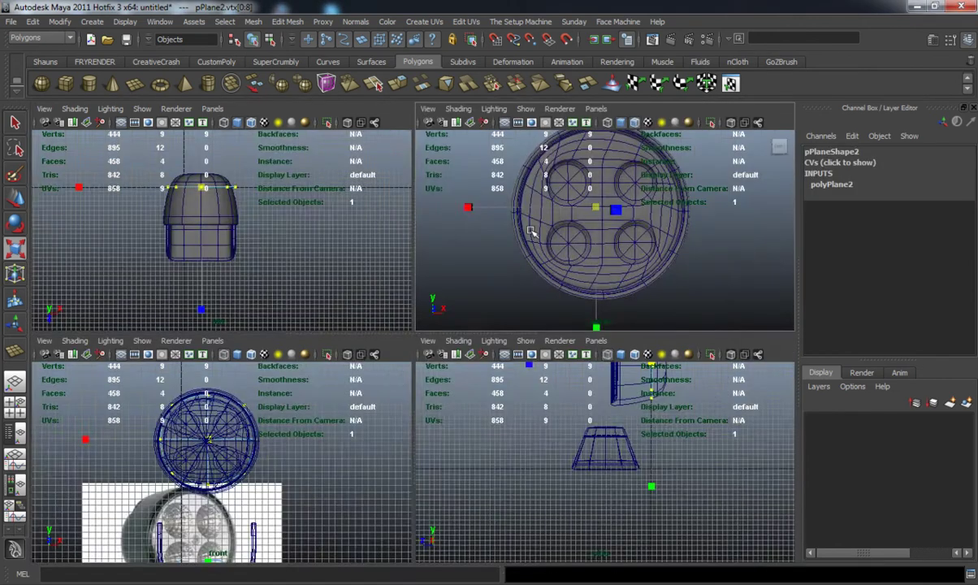
key("space")
left_click_drag(532, 234, 505, 324, "alt")
key("w")
left_click_drag(406, 311, 463, 348)
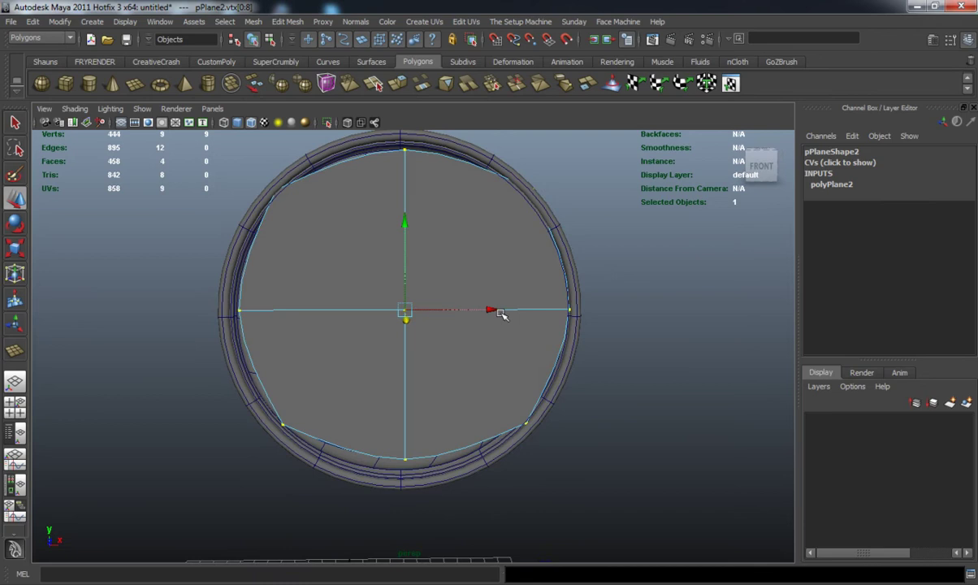
left_click_drag(492, 310, 486, 308)
Scale the plane's top and bottom vertices apart vertically and its two side vertices apart horizontally to meet the ring.
middle_click_drag(403, 170, 404, 208, "alt")
left_click(403, 168)
left_click_drag(409, 463, 406, 464, "shift")
key("r")
left_click_drag(377, 446, 361, 440, "alt")
left_click_drag(225, 322, 258, 334)
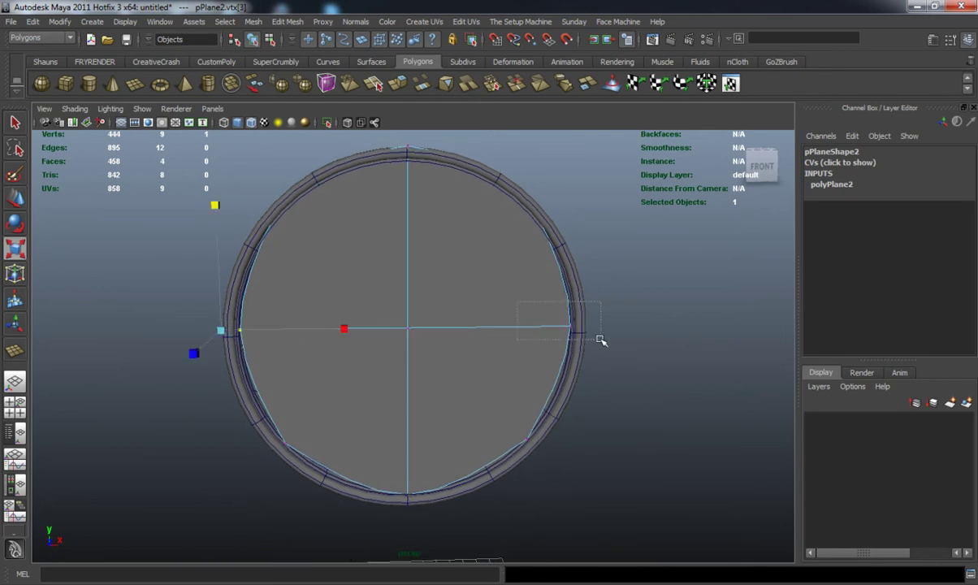
left_click_drag(600, 340, 601, 340, "shift")
left_click_drag(288, 328, 276, 329)
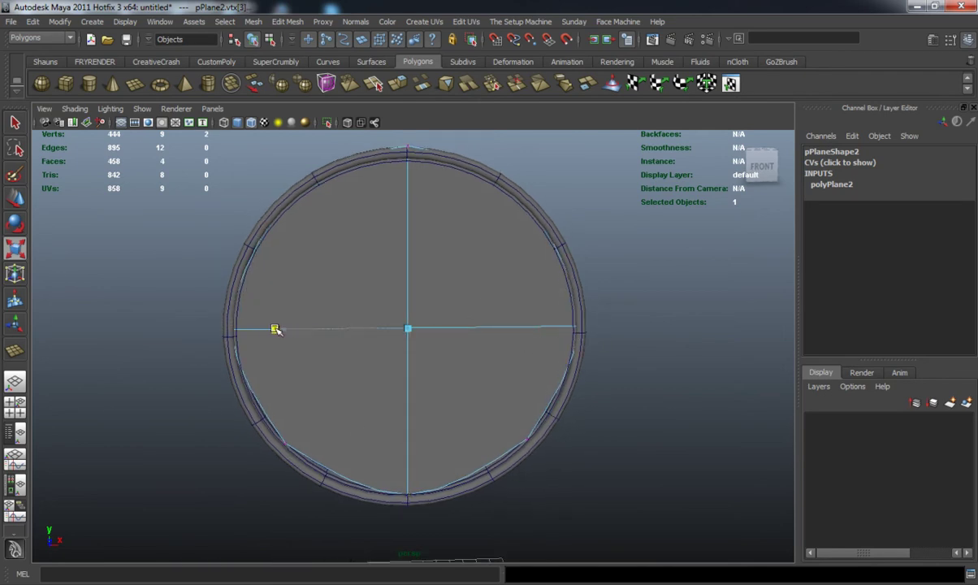
Scale the plane's two lower corner vertices apart so that its edge follows the ring.
left_click_drag(284, 447, 285, 448)
left_click_drag(533, 443, 522, 455, "shift")
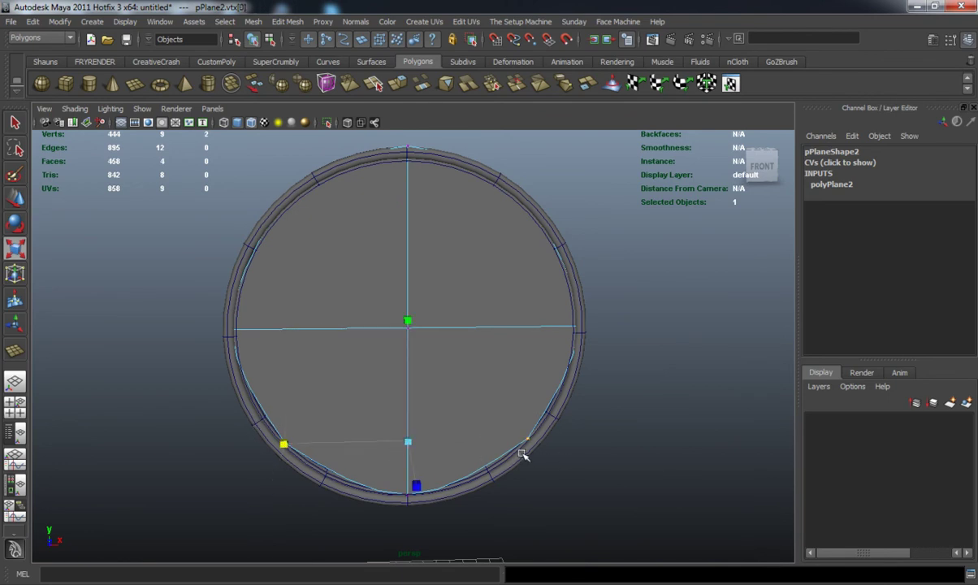
left_click_drag(309, 447, 274, 444)
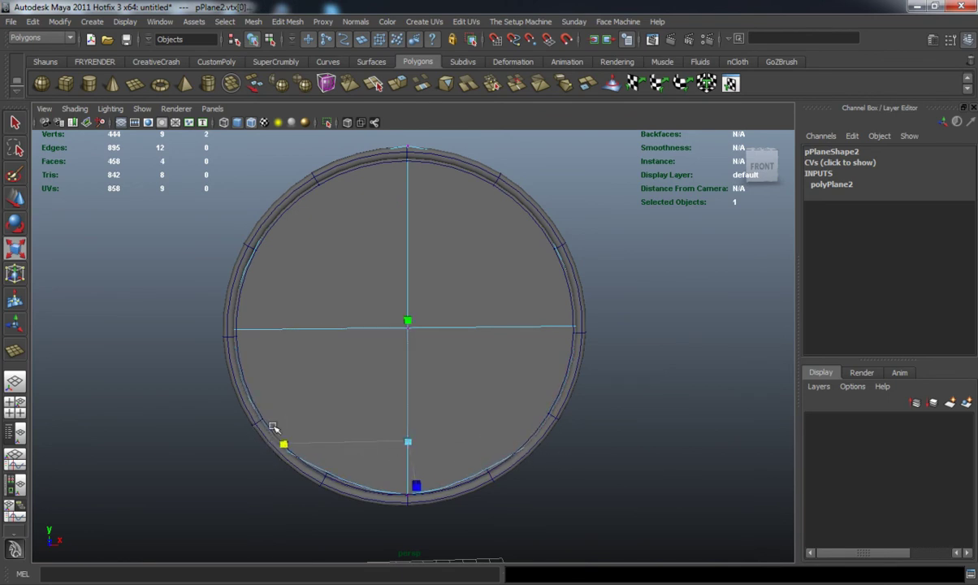
Scale the cover plane's two upper corner vertices horizontally so that its upper edge follows the ring.
left_click_drag(333, 276, 333, 275)
left_click_drag(493, 190, 534, 246, "shift")
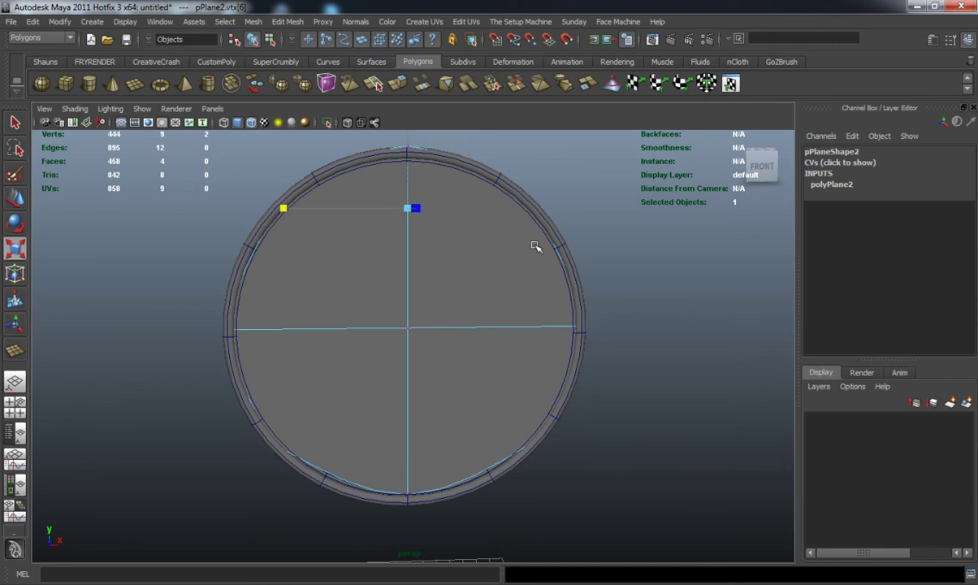
left_click_drag(278, 207, 299, 207)
Move the cover plane's top centre vertex and bottom centre vertex vertically to match the ring's inner edge.
middle_click_drag(378, 201, 382, 225, "alt")
left_click_drag(394, 165, 460, 203)
key("w")
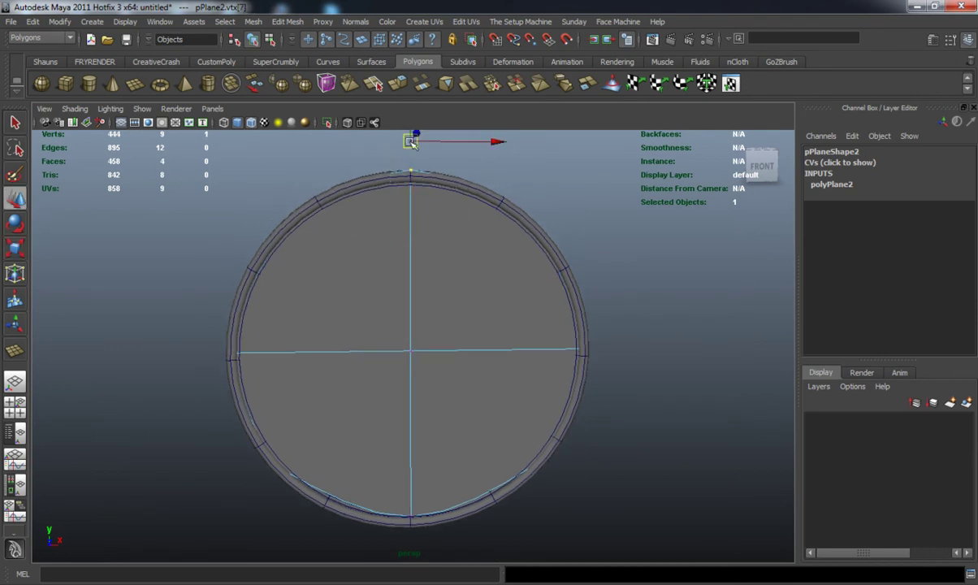
middle_click_drag(412, 142, 414, 179, "alt")
left_click_drag(406, 151, 408, 160)
middle_click_drag(391, 374, 358, 242, "alt")
left_click_drag(351, 413, 443, 459)
left_click_drag(390, 366, 480, 474, "alt")
left_click_drag(423, 393, 415, 373)
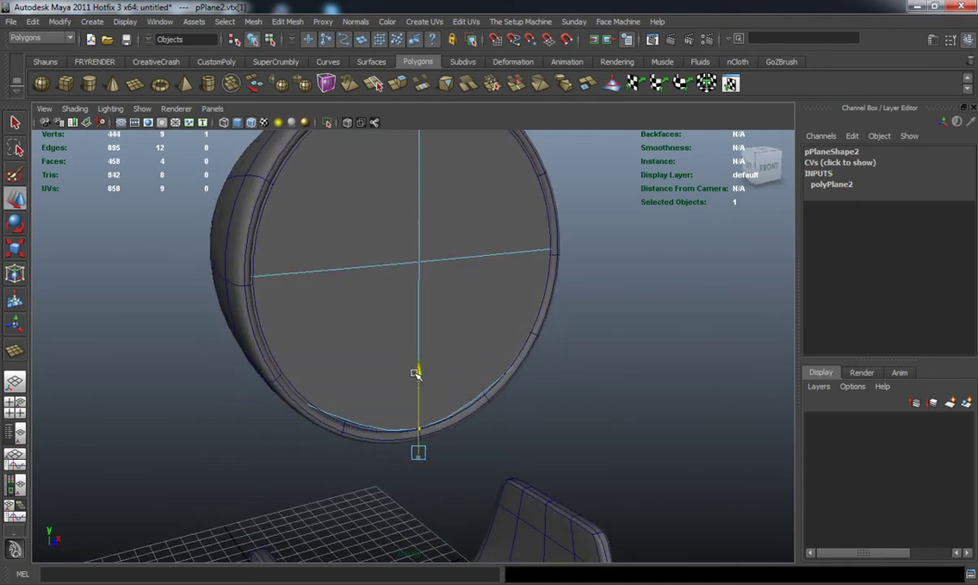
Leave vertex editing and clean up the cover plane by deleting its history, resetting its transforms and centring its pivot.
key("F8")
left_click_drag(399, 327, 321, 189, "alt")
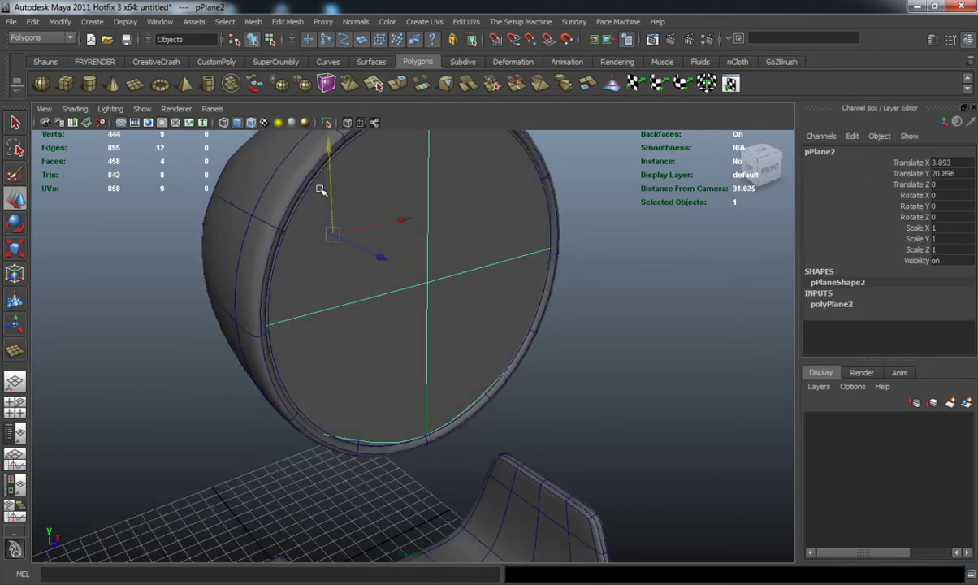
left_click(45, 62)
left_click(278, 88)
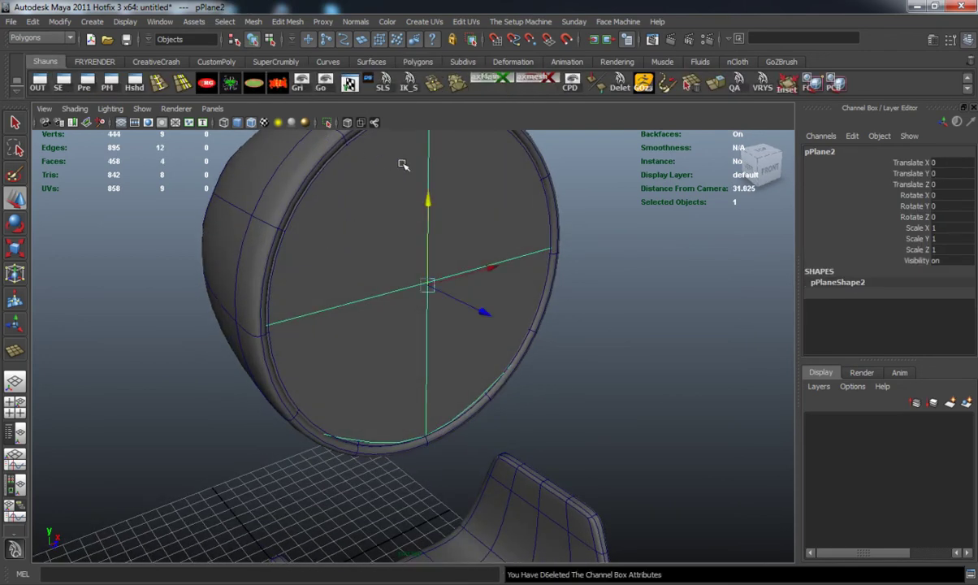
Extrude the cover plane's faces forward with a Local Translate Z of about 0.932 and show them in smooth preview.
middle_click_drag(402, 163, 396, 206, "alt")
key("ctrl+e")
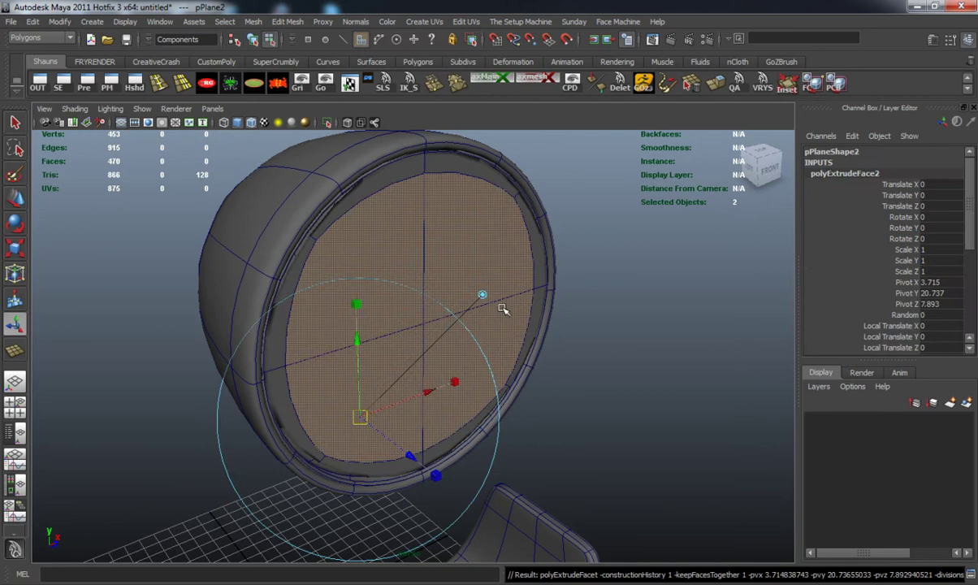
mouse_move(410, 455)
left_mouse_down()
mouse_move(422, 460)
mouse_move(422, 447)
mouse_move(423, 469)
left_mouse_up()
key("1")
key("3")
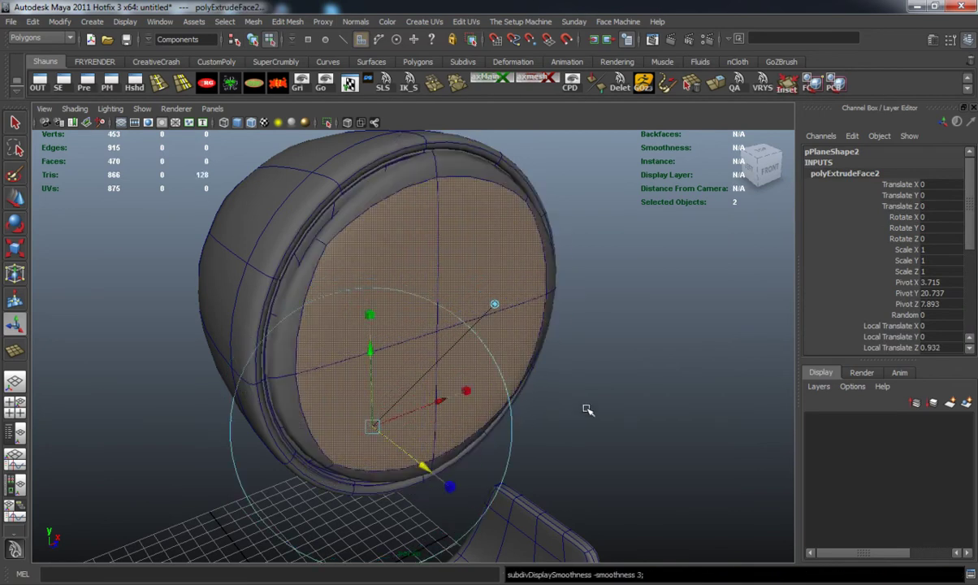
Select the thickened cover as an object and move it back into the ring to Translate Z of about -0.566.
left_click(585, 407)
left_click_drag(384, 343, 433, 314, "alt")
right_click_drag(433, 314, 458, 280)
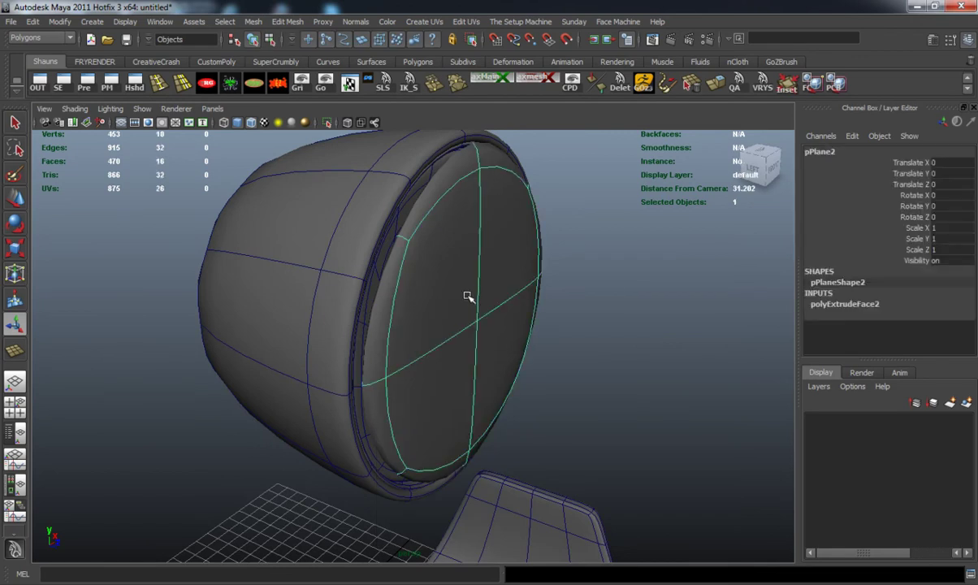
key("w")
left_click_drag(526, 333, 520, 333)
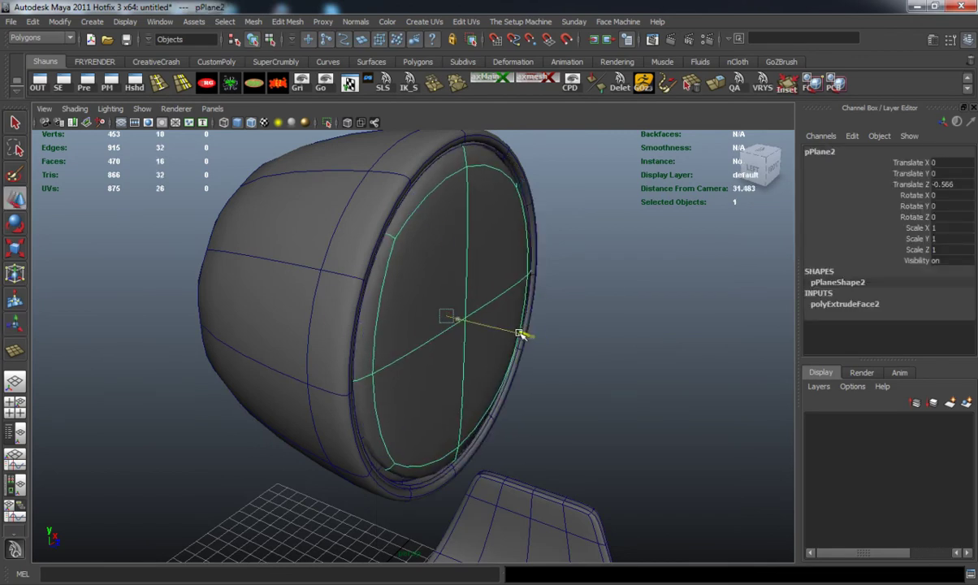
Insert an edge loop around the cover's side wall near the back edge, and return it to smooth preview and object mode.
left_click(158, 84)
left_click(424, 280)
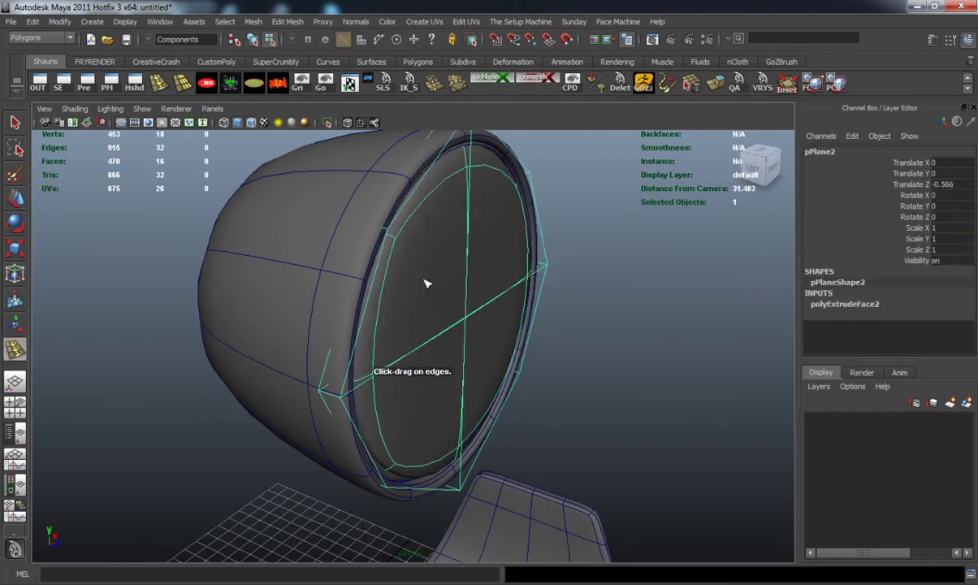
key("1")
left_click(336, 398)
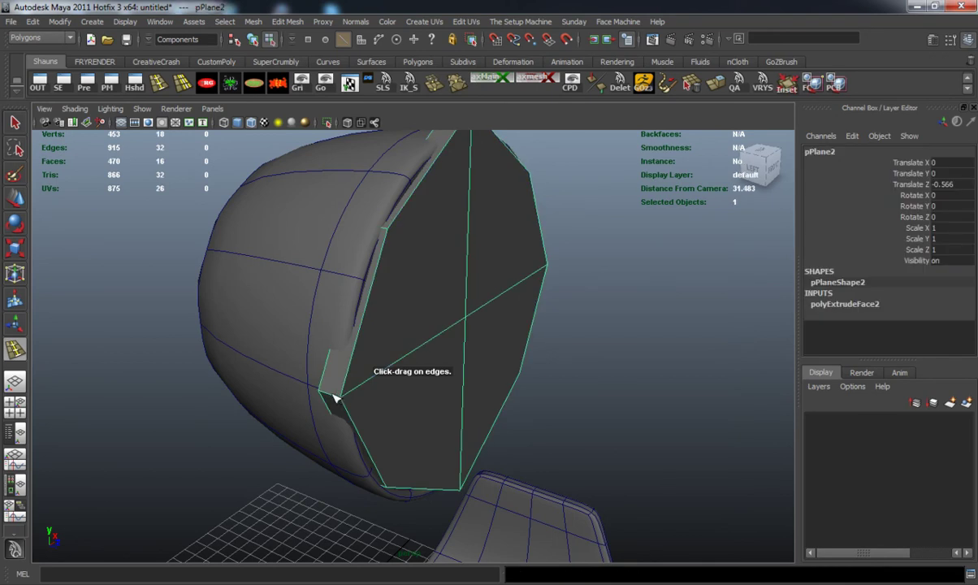
left_click_drag(336, 398, 330, 395)
key("3")
key("w")
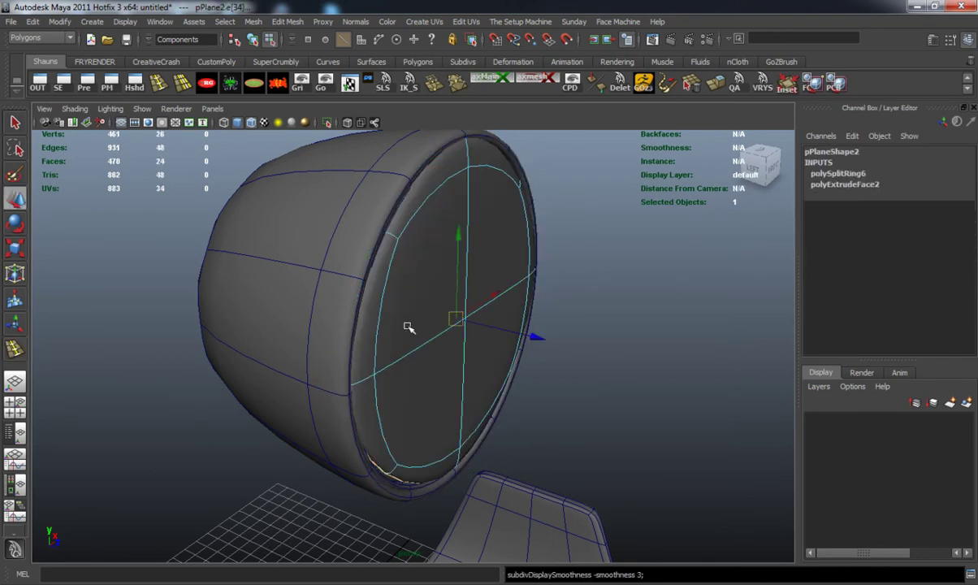
right_click_drag(407, 326, 438, 280)
left_click(606, 312)
Move the cover's two upper corner vertices up and its two lower corner vertices down to round its outline.
left_click_drag(511, 338, 472, 327, "alt")
left_click(366, 291)
middle_click_drag(367, 272, 373, 301, "alt")
right_click_drag(330, 253, 262, 216)
left_click_drag(237, 191, 309, 226)
left_click_drag(440, 186, 528, 236, "shift")
middle_click_drag(467, 214, 461, 236, "alt")
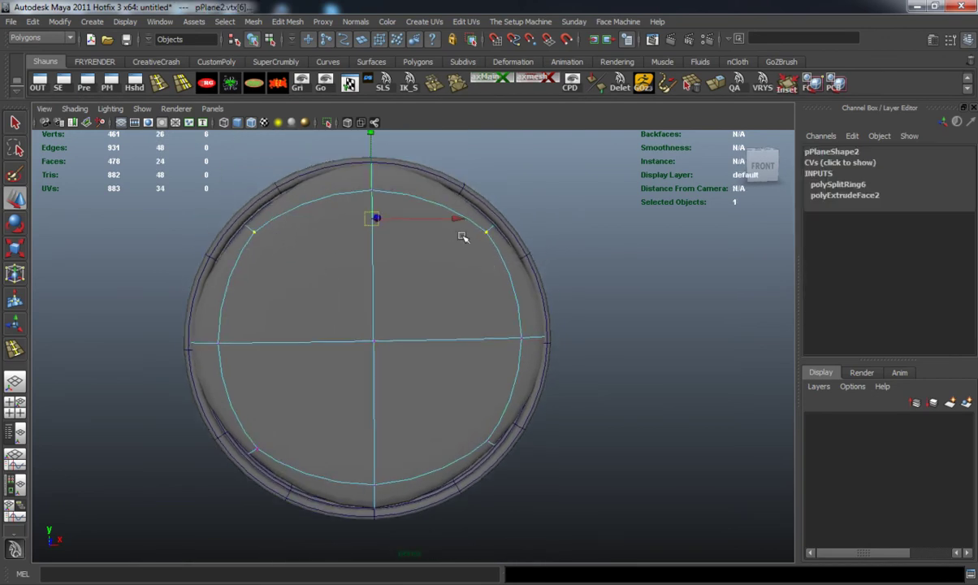
left_click_drag(373, 148, 377, 117)
middle_click_drag(350, 321, 328, 251, "alt")
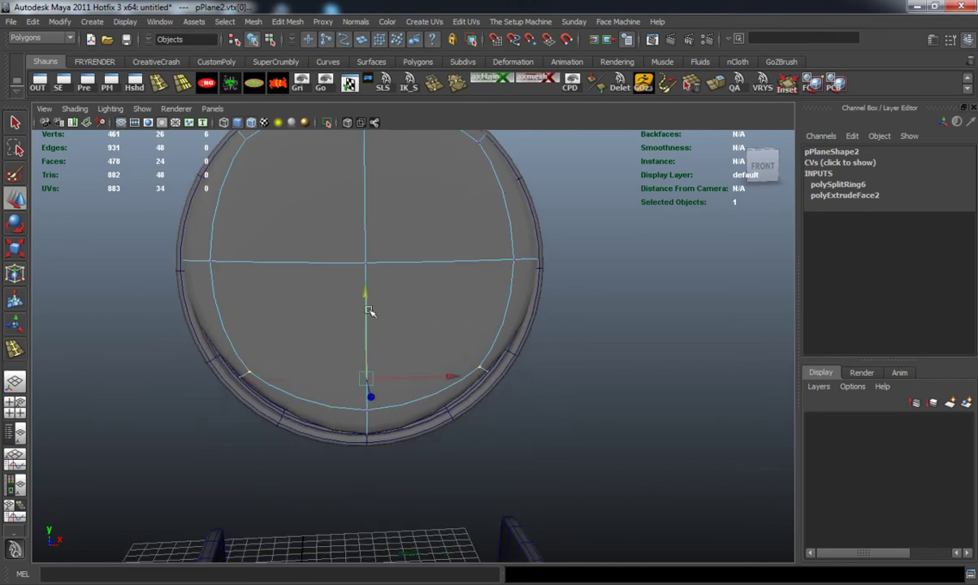
mouse_move(365, 306)
left_mouse_down()
mouse_move(365, 322)
mouse_move(354, 314)
left_mouse_up()
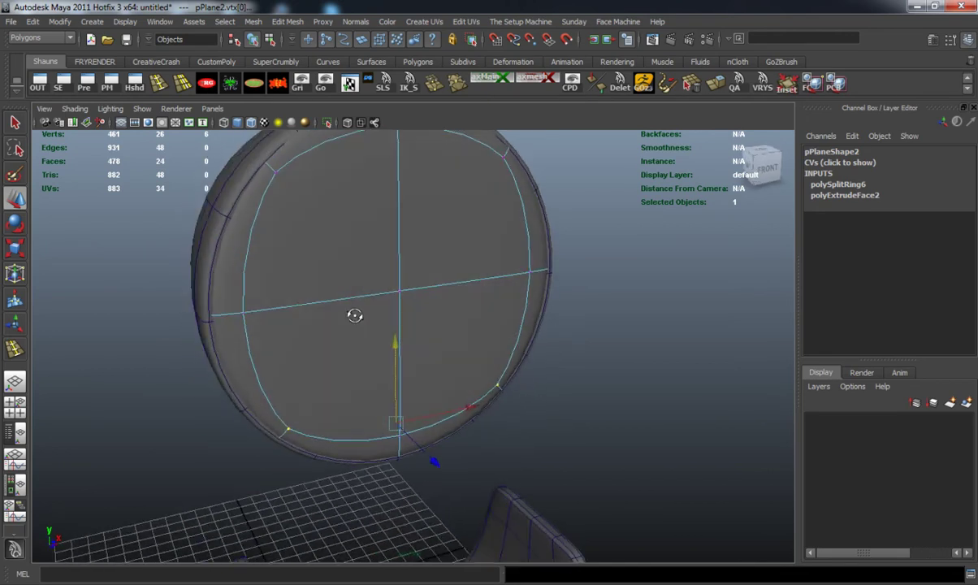
Scale the whole cover uniformly to about 0.958 and move it back to Translate Z of about -0.597.
right_click_drag(353, 281, 375, 270)
key("r")
left_click_drag(397, 286, 442, 298)
key("w")
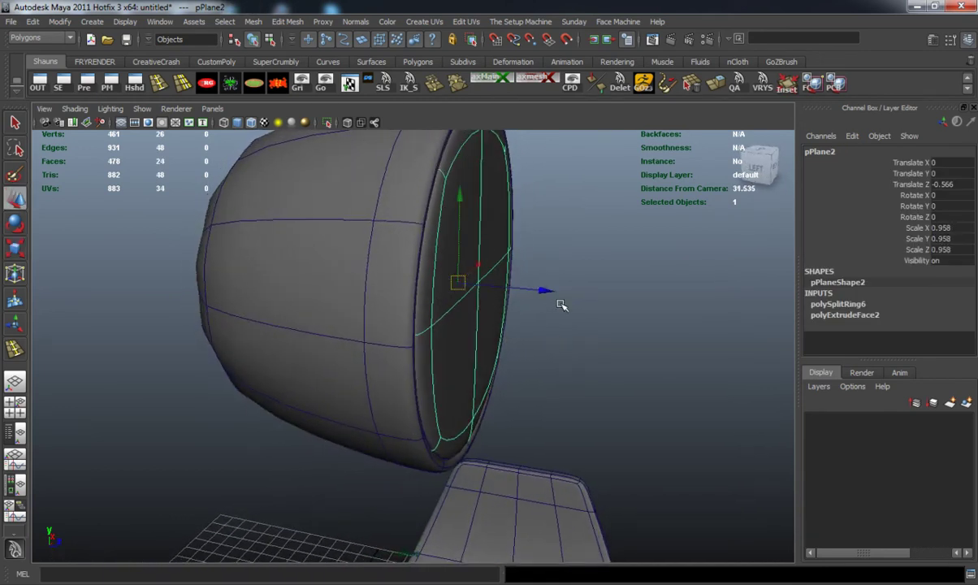
mouse_move(551, 290)
left_mouse_down()
mouse_move(531, 288)
mouse_move(543, 289)
left_mouse_up()
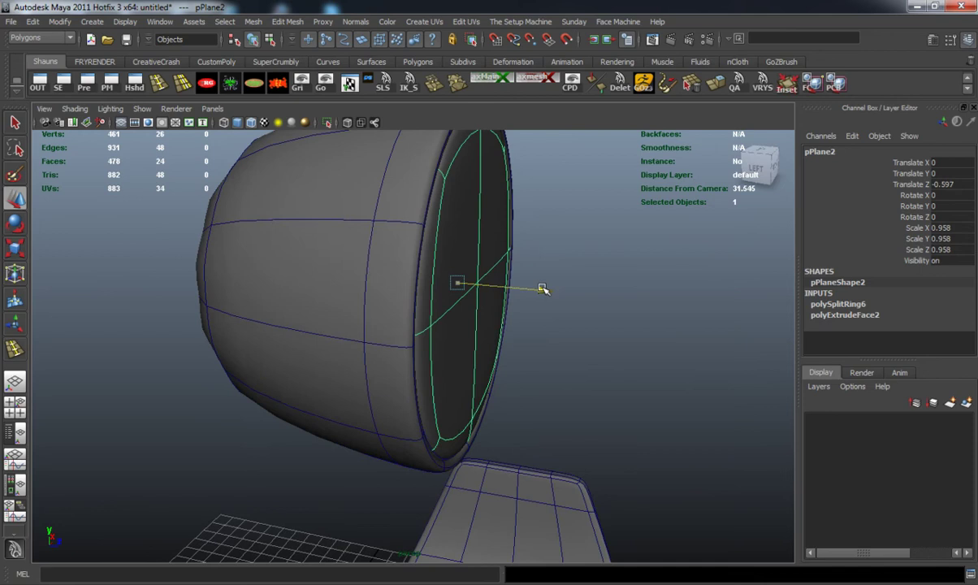
left_click(588, 332)
Group all the lamp head's parts and move the group slightly along X to centre it above the bracket.
left_click_drag(561, 371, 428, 360, "alt")
right_click_drag(427, 360, 367, 352, "alt")
middle_click_drag(367, 353, 386, 374, "alt")
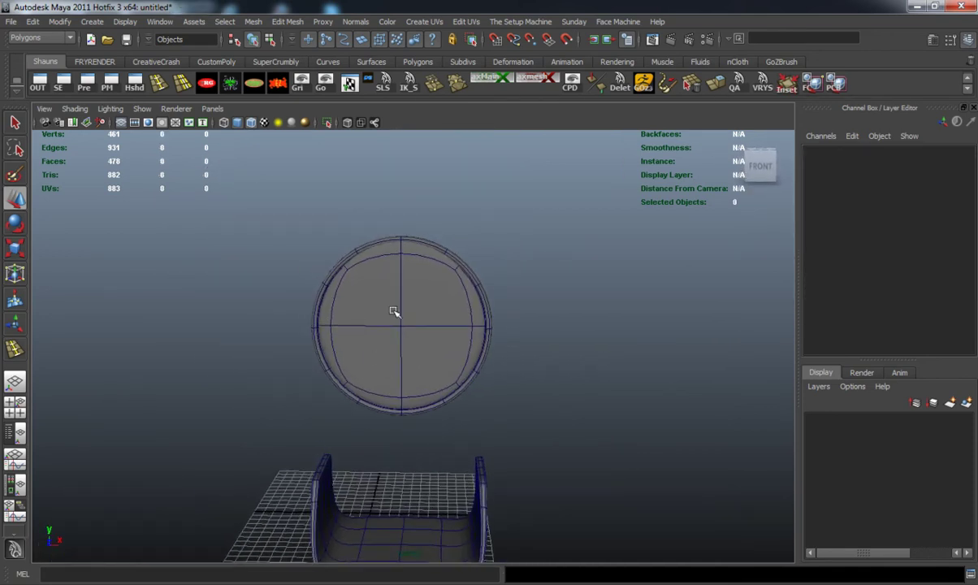
left_click_drag(394, 312, 259, 220, "alt")
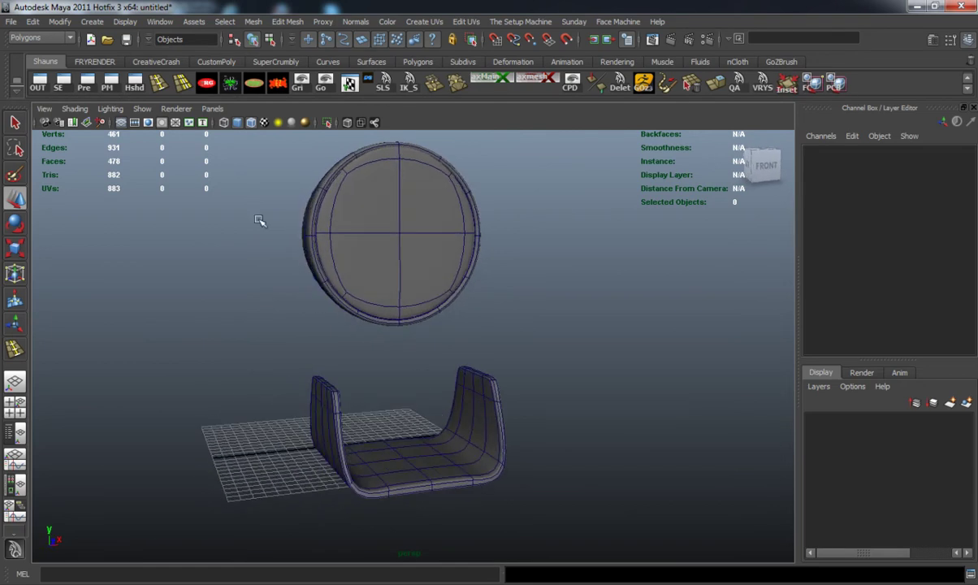
left_click_drag(566, 311, 566, 312)
key("ctrl+g")
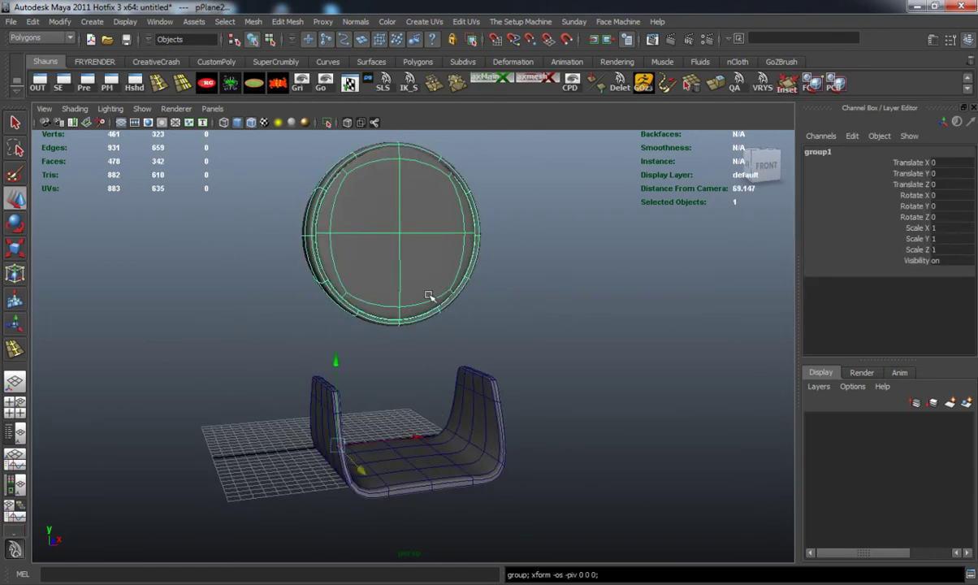
left_click_drag(429, 295, 357, 276, "alt")
left_click_drag(329, 204, 340, 207, "alt")
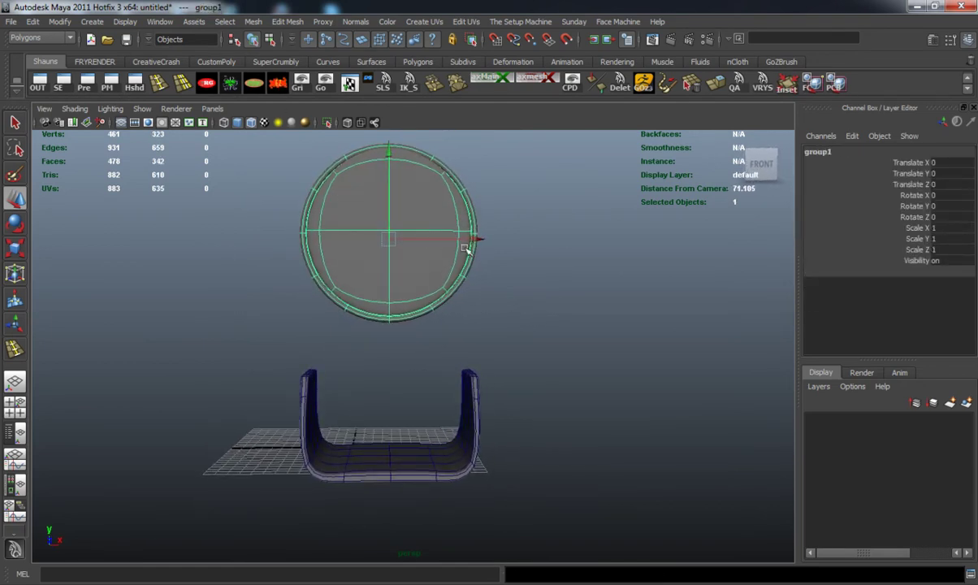
left_click_drag(479, 238, 480, 239)
left_click(502, 309)
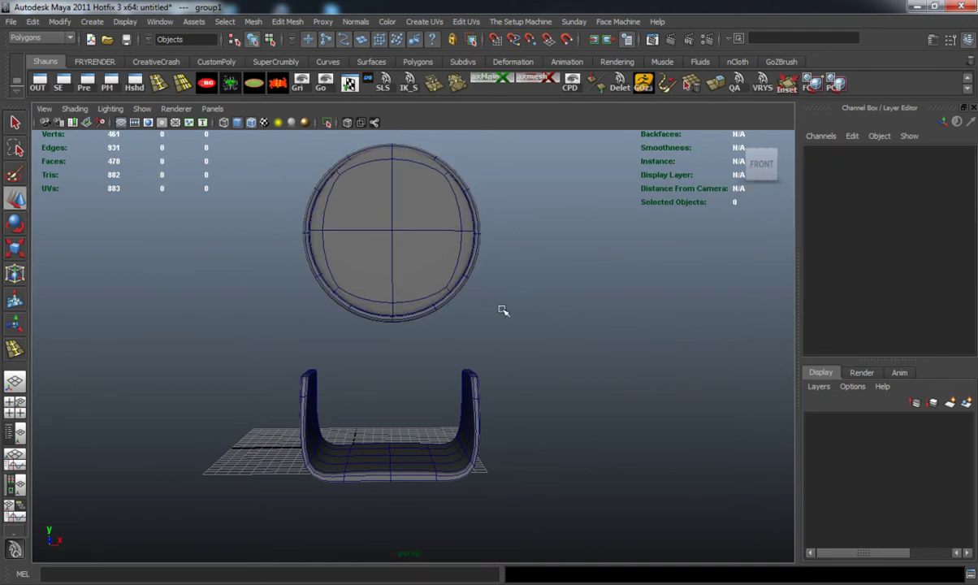
Move the U-shaped bracket back to Translate Z 3.314 and raise it to Translate Y 5.333, beneath the lamp head.
left_click_drag(502, 309, 454, 408, "alt")
left_click(454, 408)
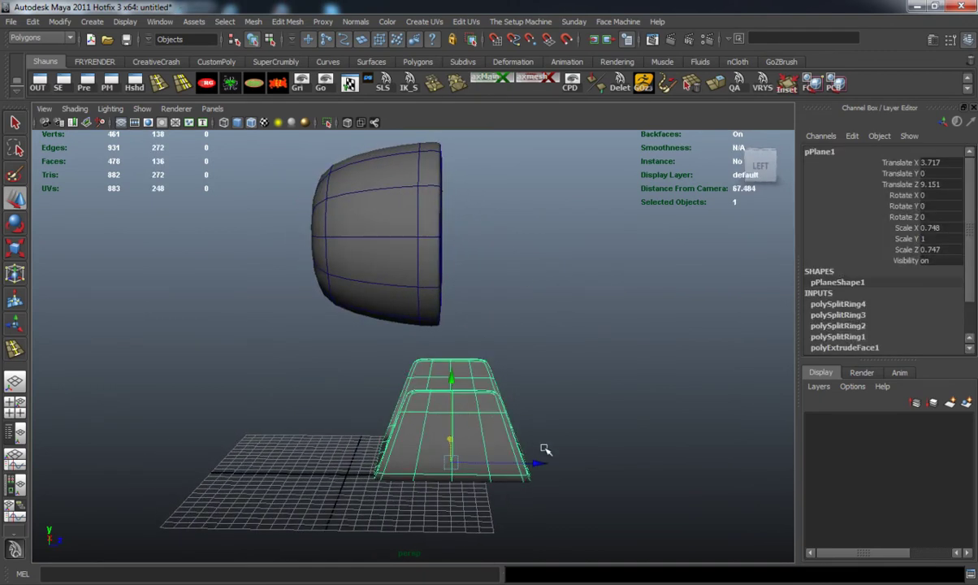
left_click_drag(543, 452, 475, 456)
left_click_drag(390, 378, 382, 324)
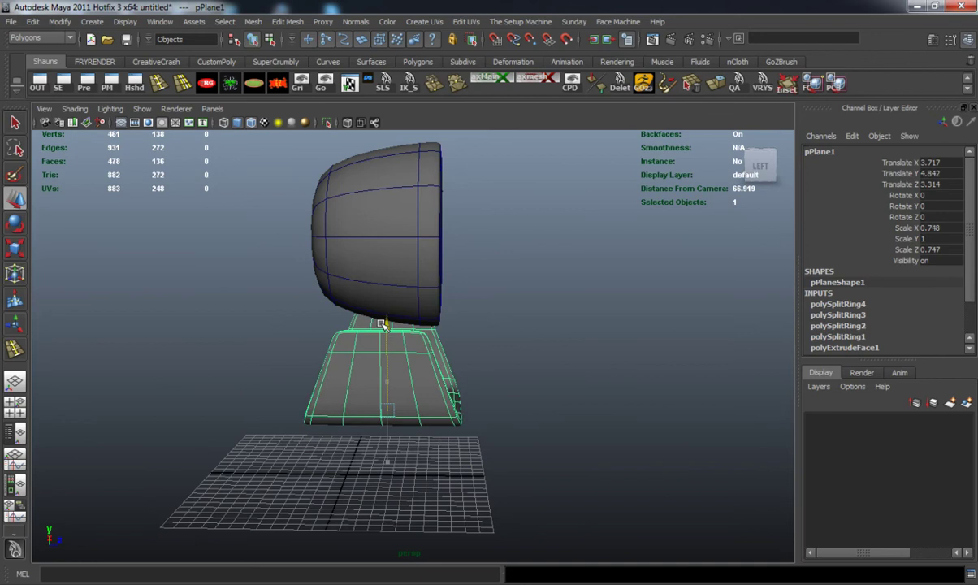
left_click(515, 313)
Switch the housing to unsmoothed face editing and compare the lamp with the reference image in the front view.
left_click_drag(515, 314, 345, 302, "alt")
right_click_drag(345, 301, 361, 345, "alt")
scroll(360, 345, "up", 2)
right_click_drag(345, 302, 345, 336)
left_click_drag(345, 335, 346, 316, "alt")
key("1")
key("space")
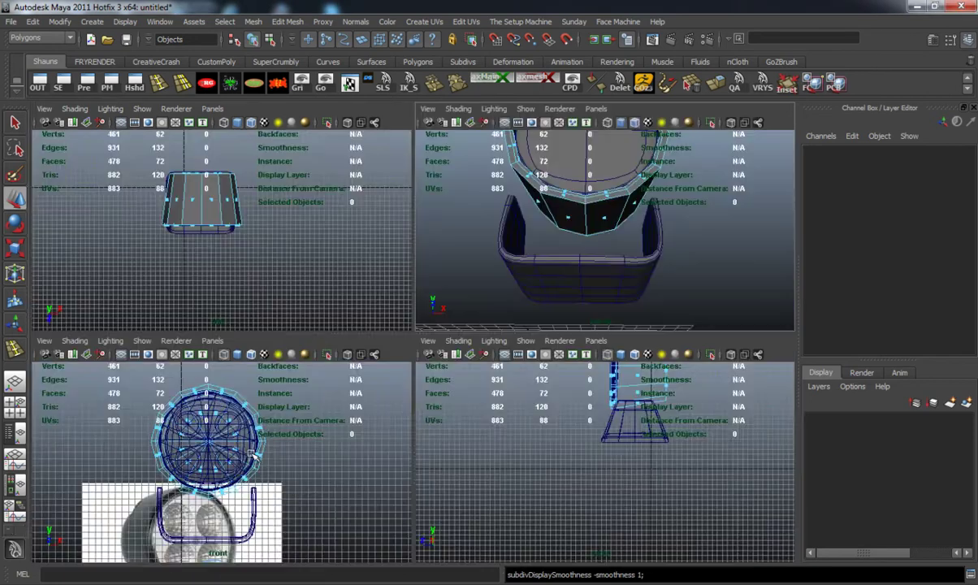
key("space")
scroll(280, 306, "up", 3)
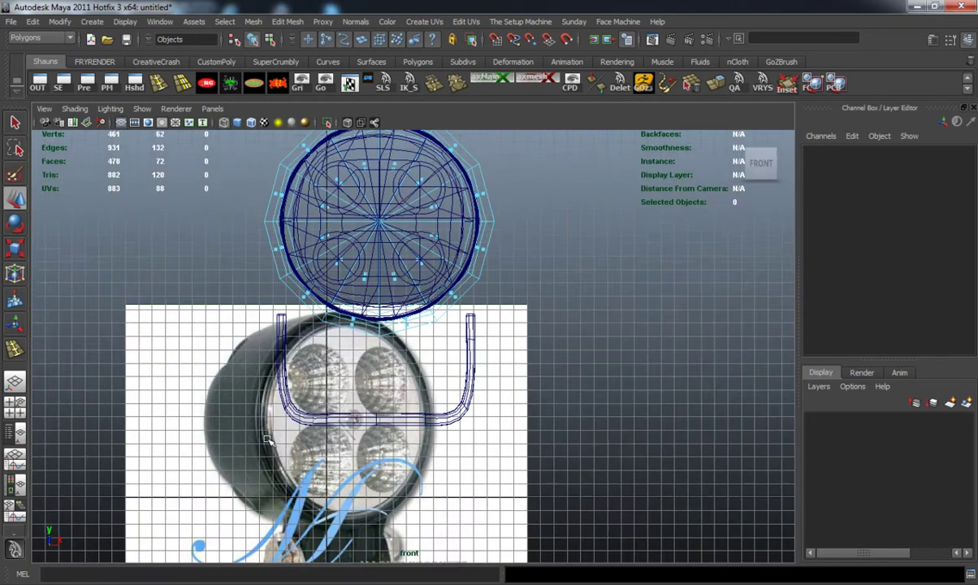
key("space")
key("space")
Select the two bottom faces of the housing's side wall and extrude them outward with Local Translate Z of about 1.117.
mouse_move(467, 301)
left_mouse_down("alt")
mouse_move(482, 318)
mouse_move(360, 318)
mouse_move(390, 332)
mouse_move(404, 322)
mouse_move(375, 341)
mouse_move(428, 314)
mouse_move(365, 353)
mouse_move(460, 285)
left_mouse_up("alt")
left_click(327, 300)
scroll(378, 347, "up", 5)
left_click(461, 288, "shift")
scroll(463, 340, "down", 3)
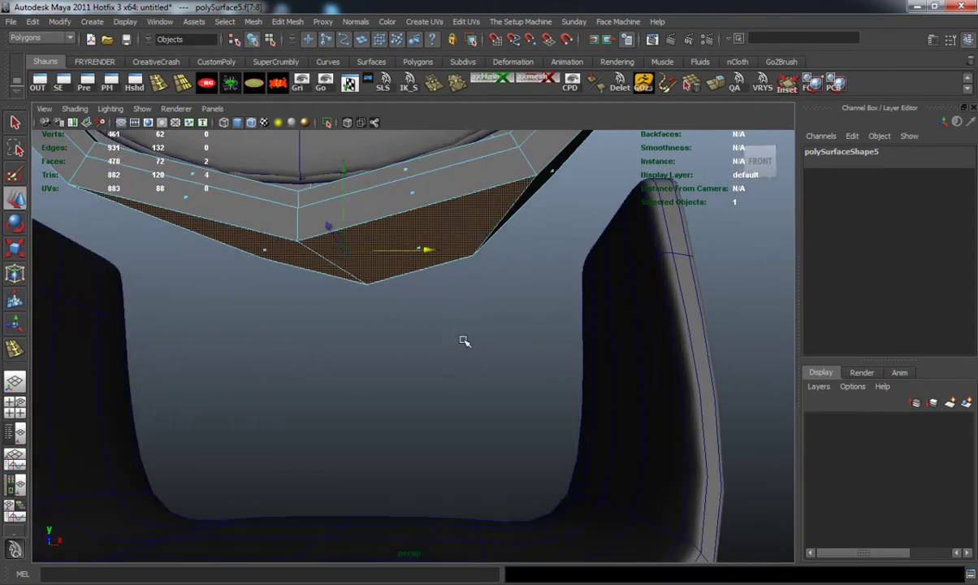
left_click_drag(463, 340, 598, 180, "alt")
key("ctrl+e")
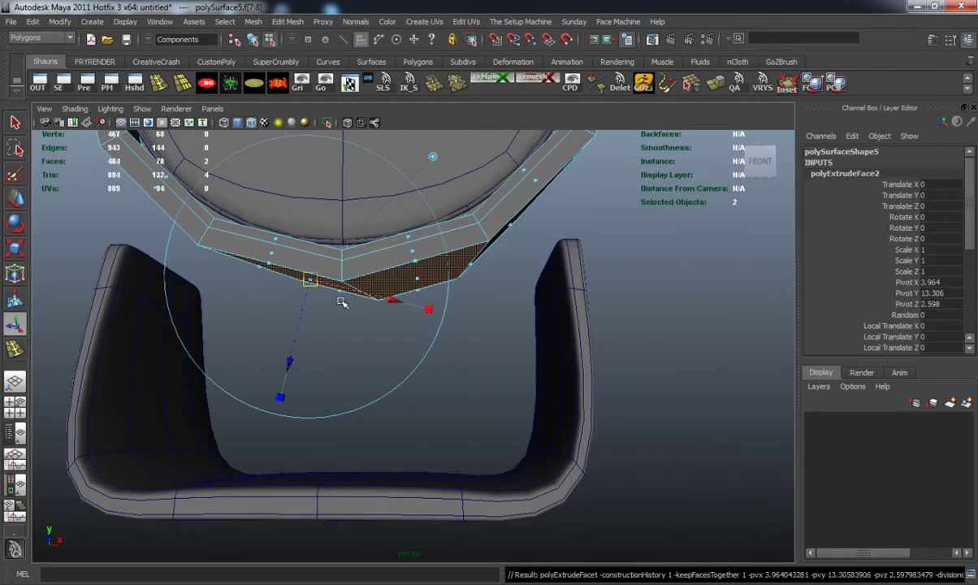
left_click_drag(302, 357, 284, 394)
Pull the extruded bottom faces down to form a neck between the bracket's arms, and show the housing in smooth preview.
key("w")
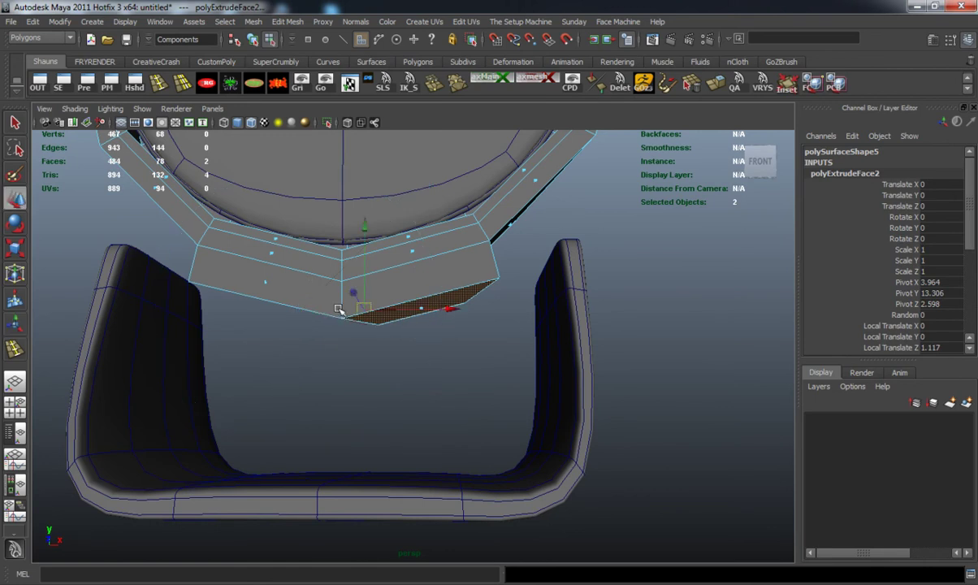
left_click_drag(365, 221, 336, 400)
key("3")
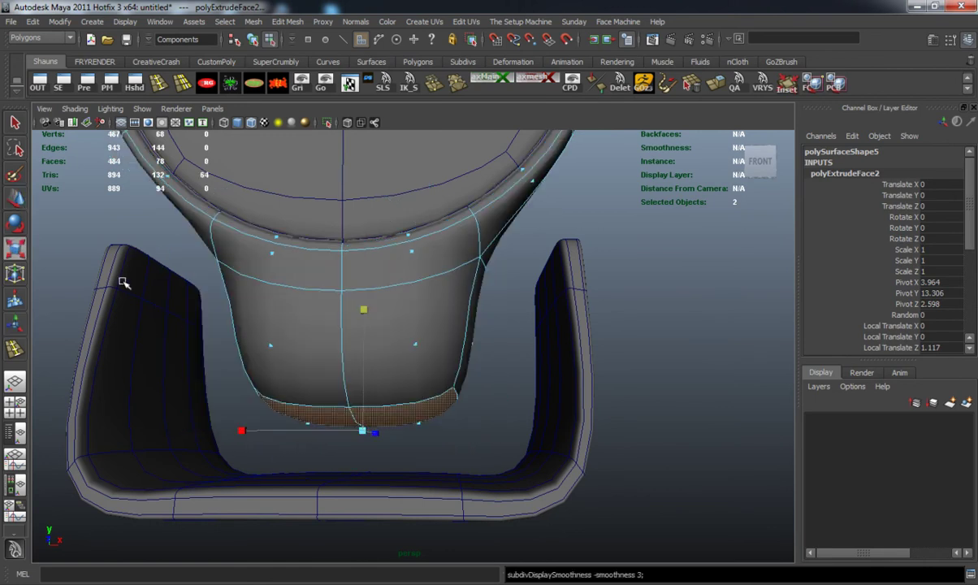
Insert three horizontal edge loops around the housing's neck, at its upper part, middle and lower end, and restore smooth preview.
left_click(110, 260)
left_click_drag(234, 312, 520, 333, "alt")
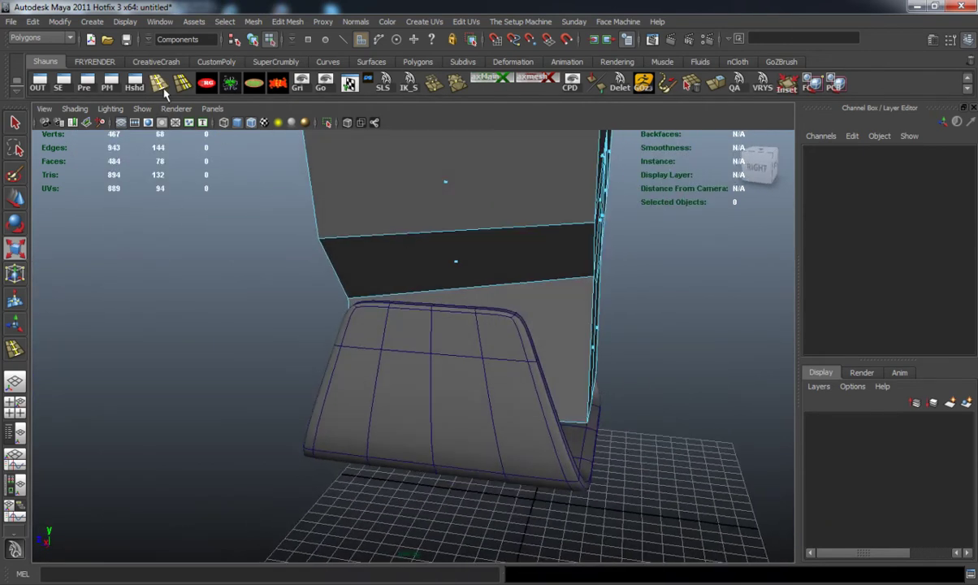
left_click(159, 85)
left_click_drag(301, 196, 447, 305, "alt")
left_click_drag(523, 291, 528, 286)
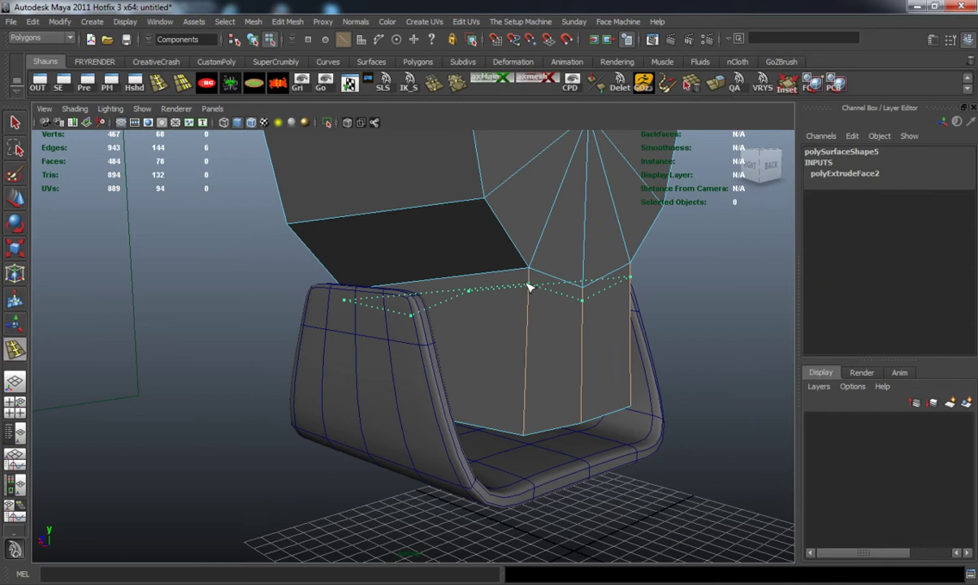
left_click_drag(528, 370, 528, 367)
left_click_drag(527, 322, 528, 319)
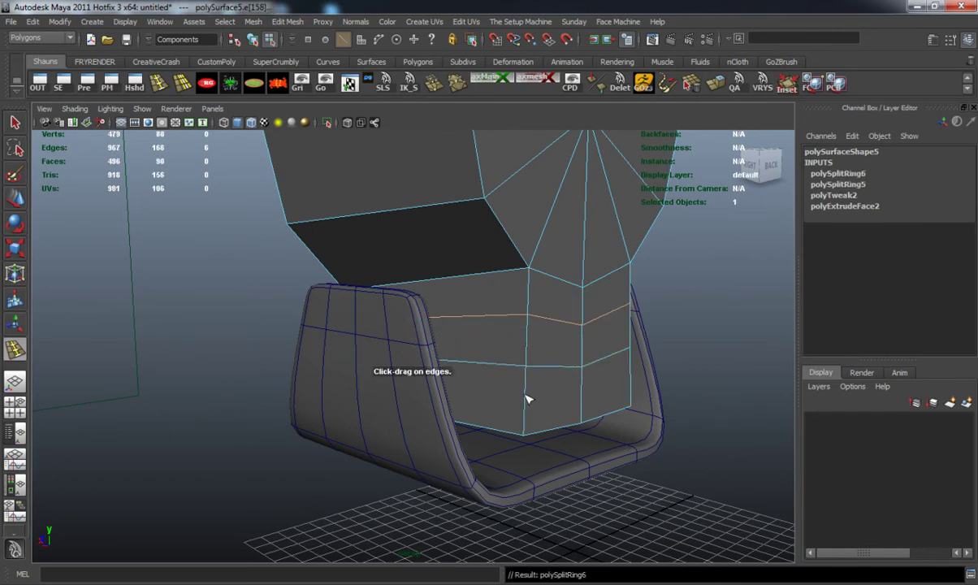
left_click_drag(527, 424, 529, 416)
key("3")
Narrow the bracket around the neck to Scale X 0.491 and centre it at Translate X of about 3.879.
right_click_drag(532, 354, 612, 355)
left_click_drag(613, 355, 166, 363, "alt")
left_click(294, 341)
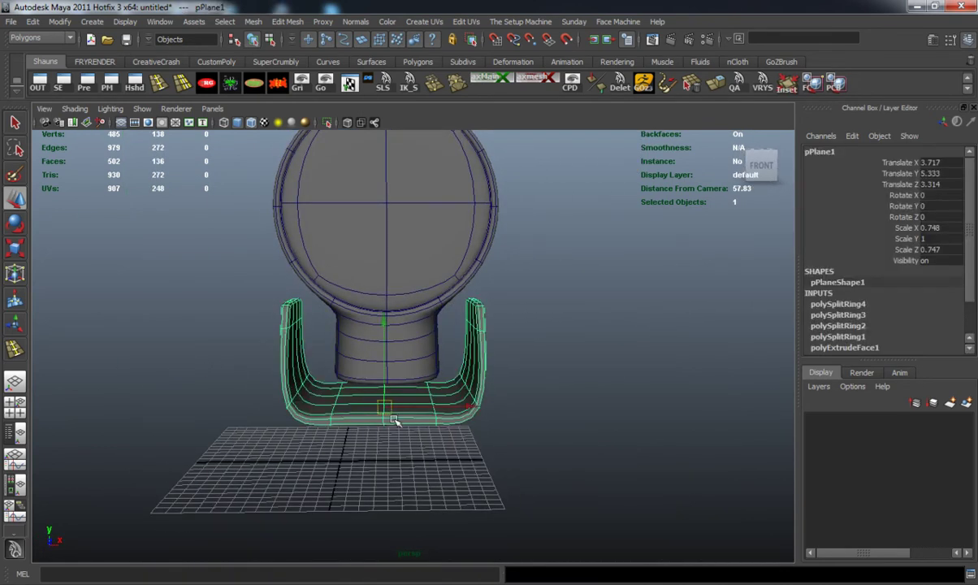
left_click_drag(504, 410, 474, 406)
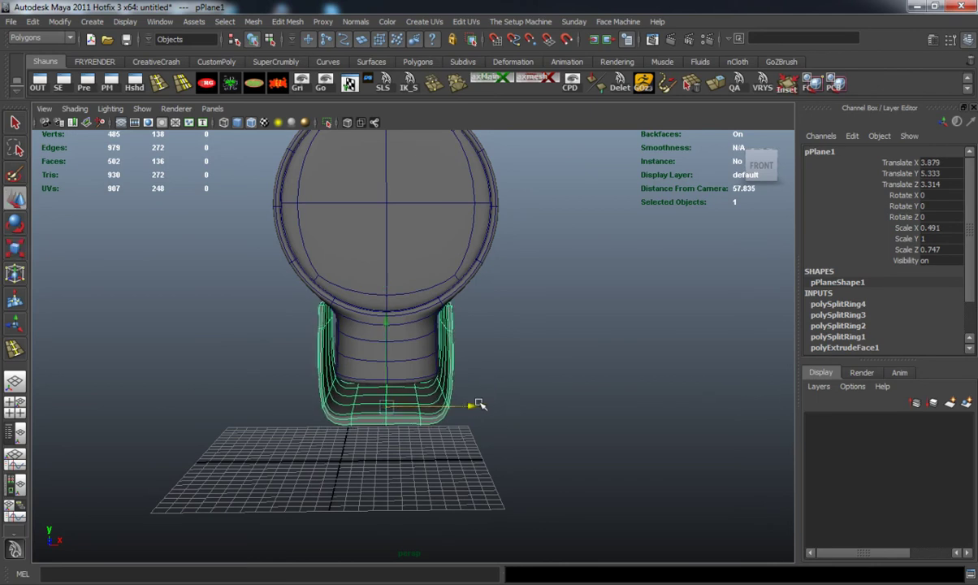
Narrow the bracket's depth to Scale Z 0.632 and shift it along Z to sit centrally beneath the neck.
left_click(479, 364)
left_click_drag(354, 374, 543, 401, "alt")
left_click(440, 398)
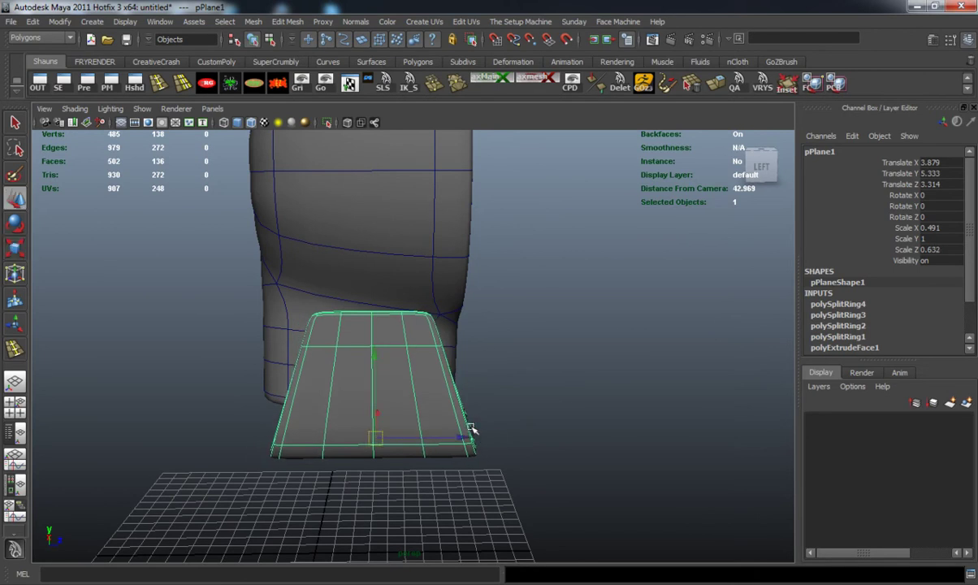
left_click(520, 417)
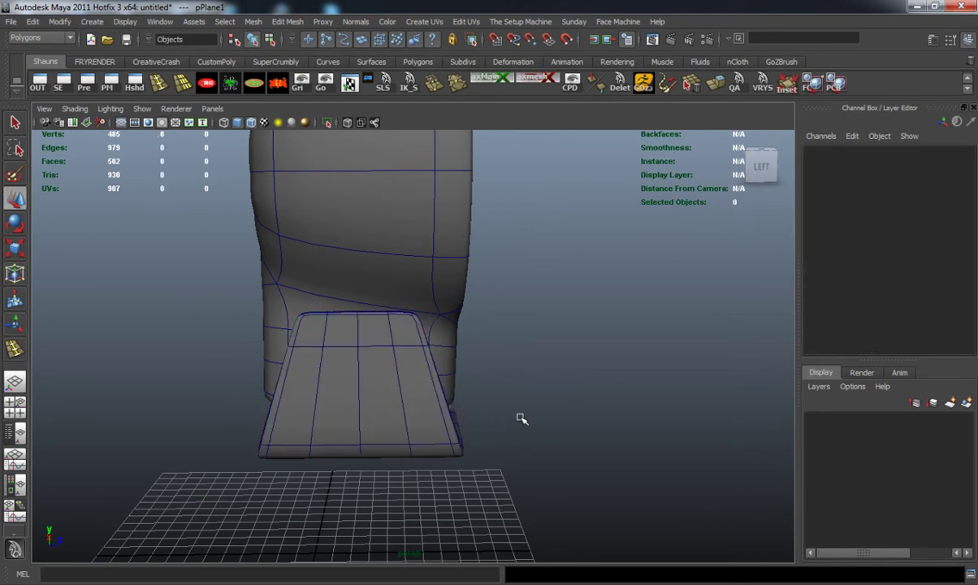
Examine the mount below the bracket in the front-view reference image and compare it with the model's underside.
left_click_drag(520, 416, 360, 368, "alt")
key("space")
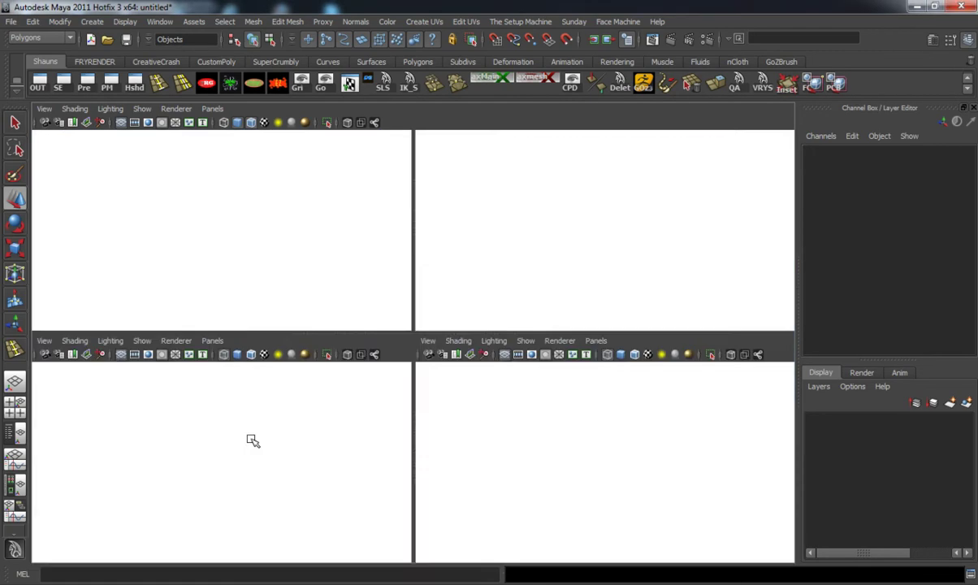
key("space")
middle_click_drag(300, 549, 321, 333, "alt")
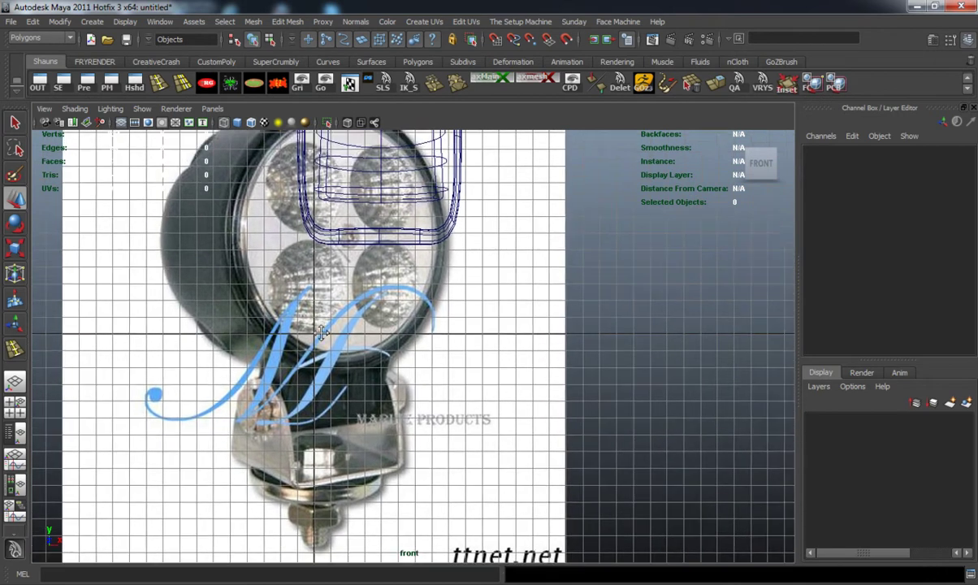
right_click_drag(322, 333, 504, 242, "alt")
key("space")
key("space")
left_click_drag(506, 284, 642, 371, "alt")
Create a flat polygon cylinder on the grid below the bracket, with radius about 7.1 and height about 1.6.
left_click(416, 61)
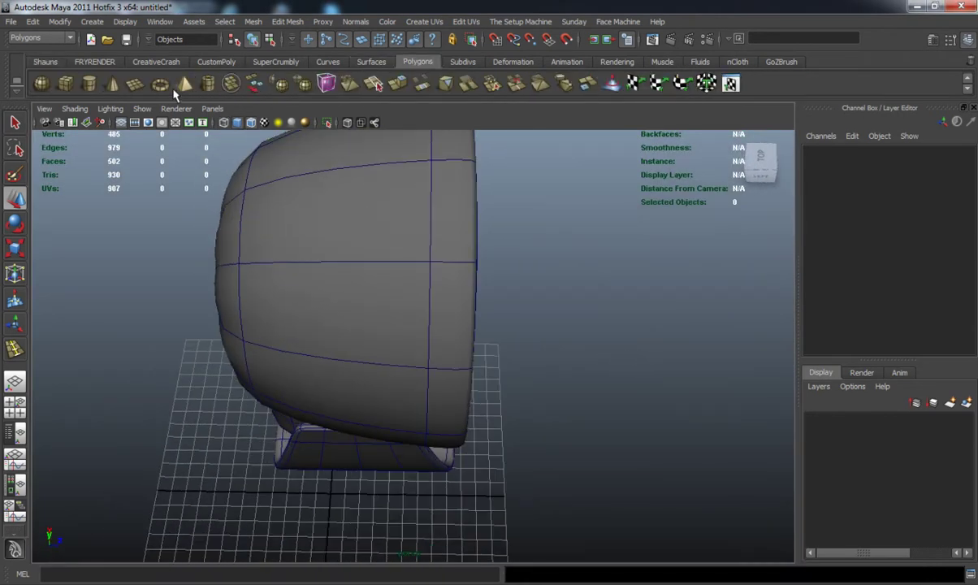
key("space")
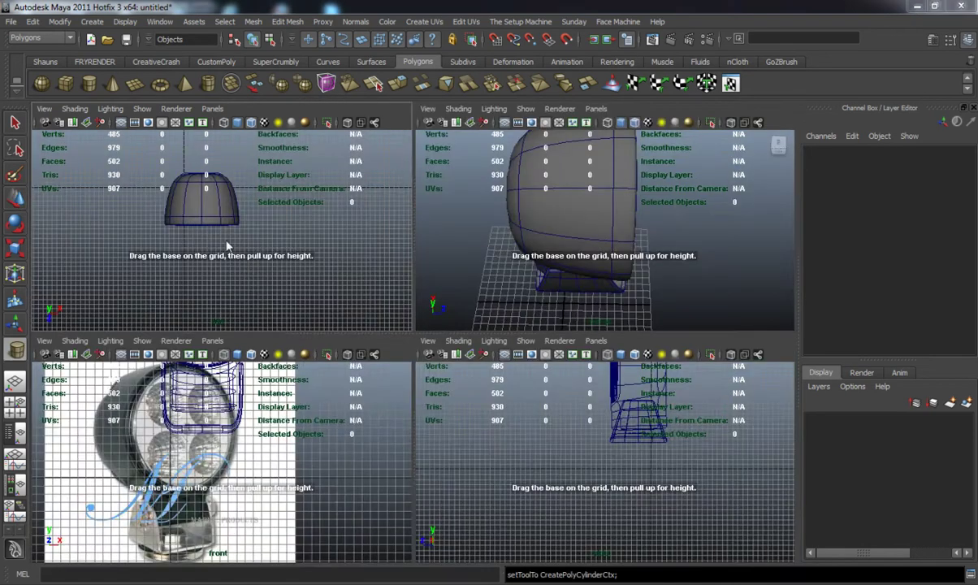
key("space")
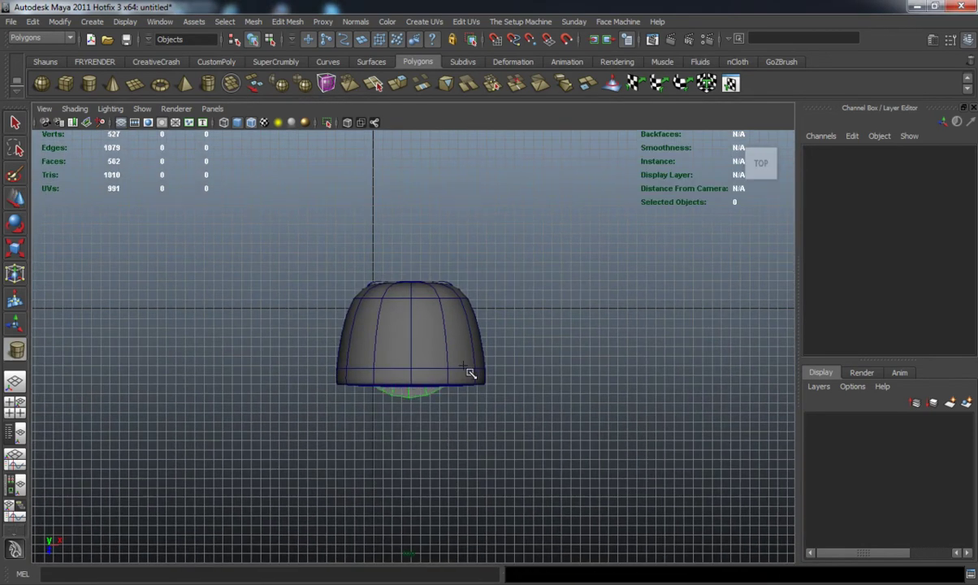
key("space")
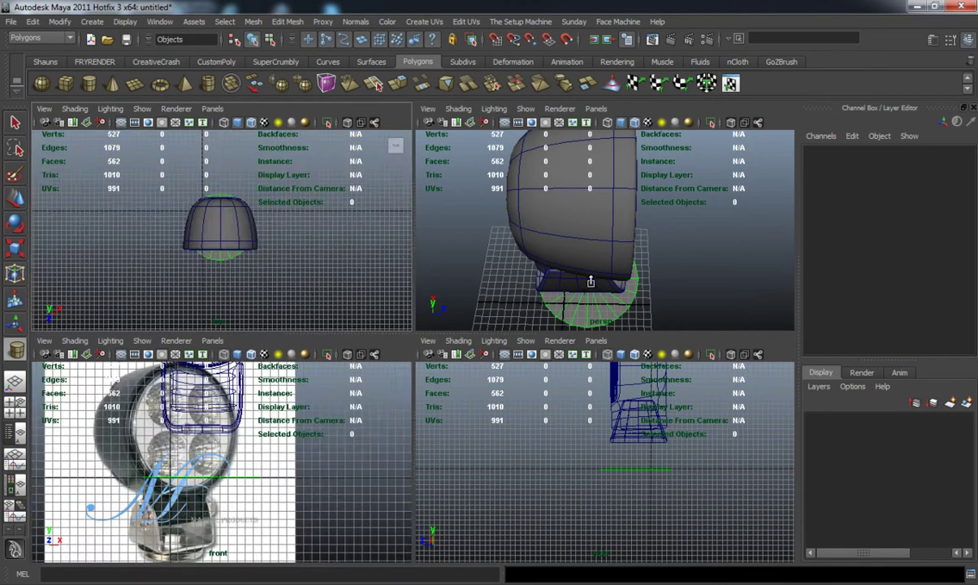
key("space")
left_click_drag(556, 327, 469, 340, "alt")
left_click_drag(408, 437, 325, 492, "alt")
left_click_drag(289, 508, 290, 484)
left_click_drag(304, 431, 337, 365, "alt")
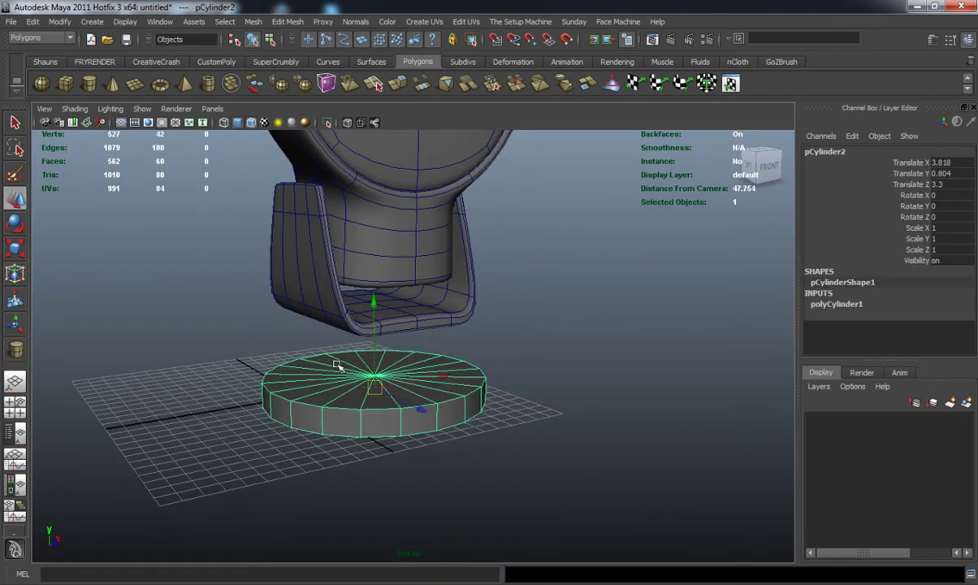
Set the cylinder to 8 axis, 3 height and 2 cap subdivisions, and show it in smooth preview.
left_click(831, 313)
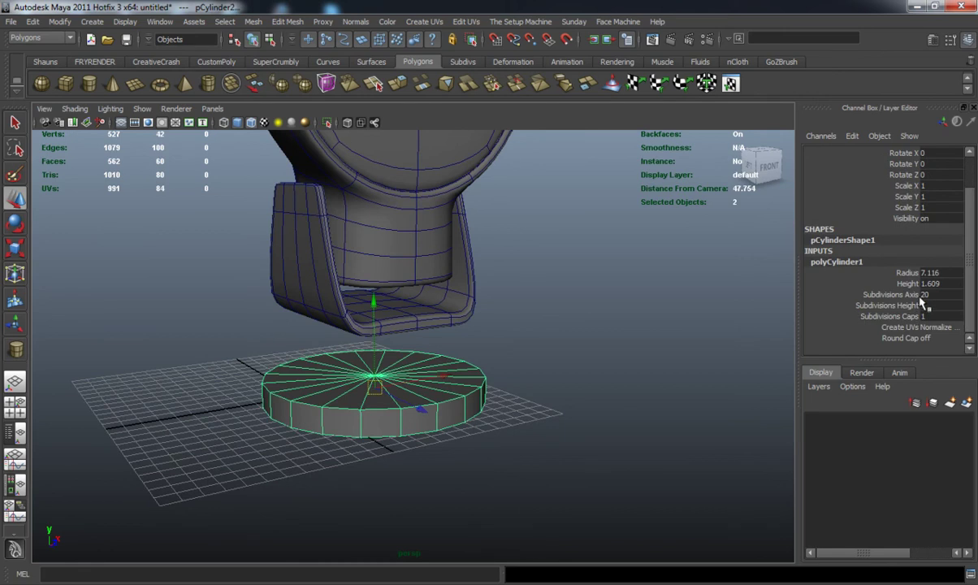
type("8")
key("Return")
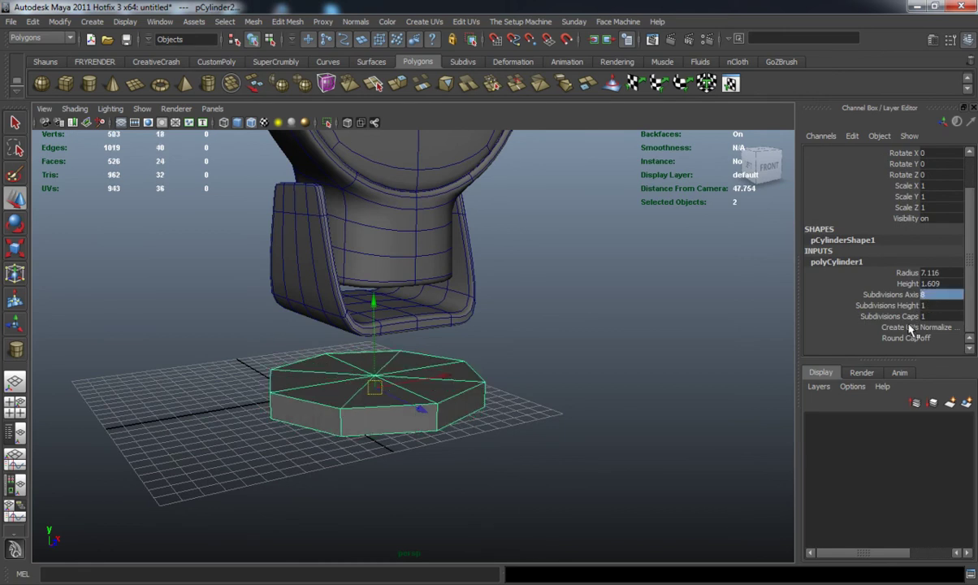
left_click(888, 318)
middle_click_drag(601, 350, 597, 351)
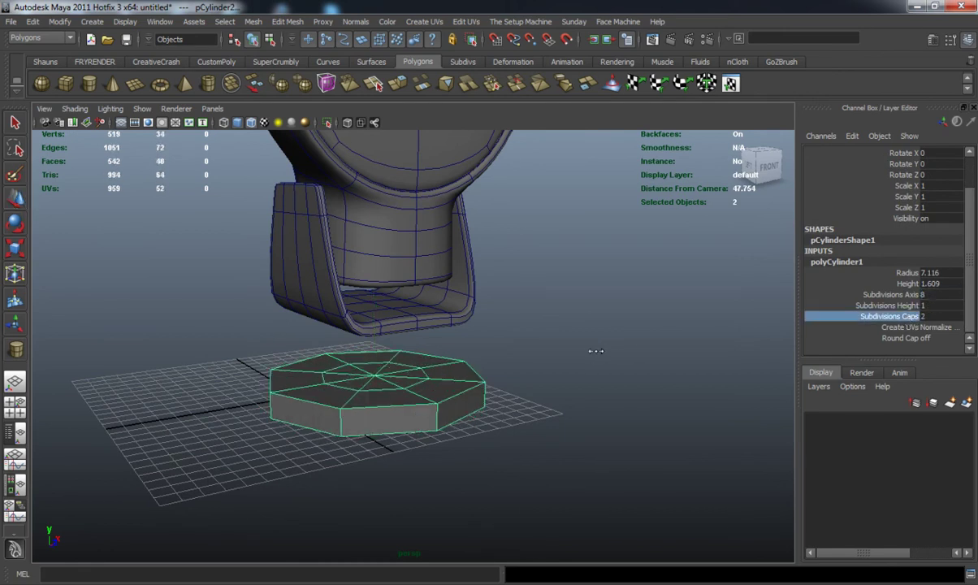
left_click(904, 306)
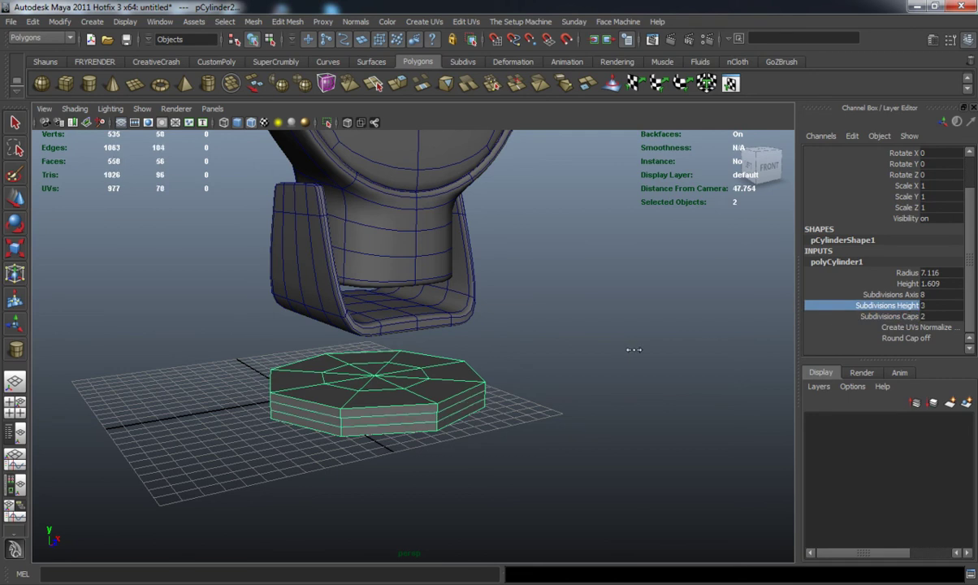
key("w")
key("3")
right_click_drag(426, 365, 483, 347)
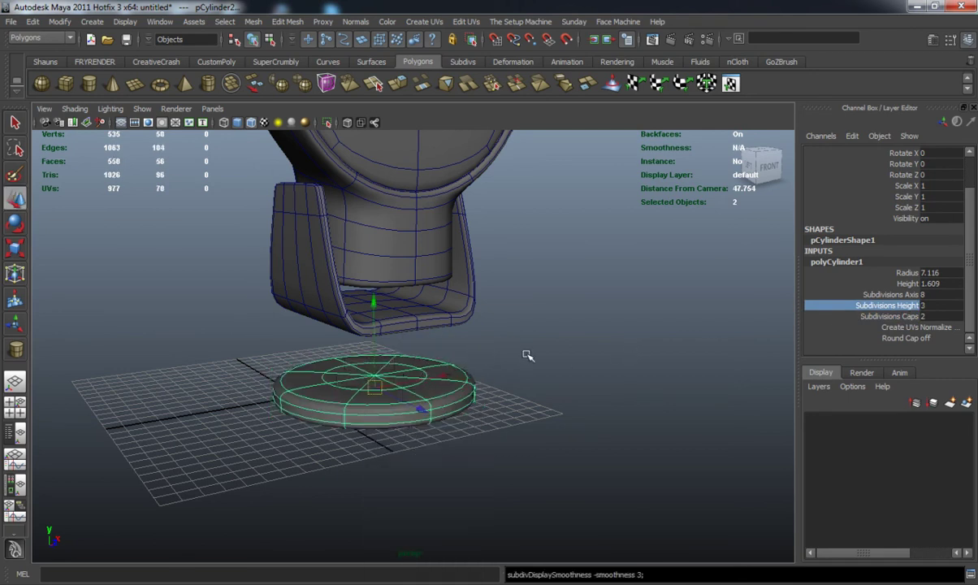
left_click(525, 352)
Position the disc directly under the bracket's base at about Translate X 3.953, Y 4.604, Z 2.614.
left_click(415, 391)
left_click_drag(375, 300, 489, 249)
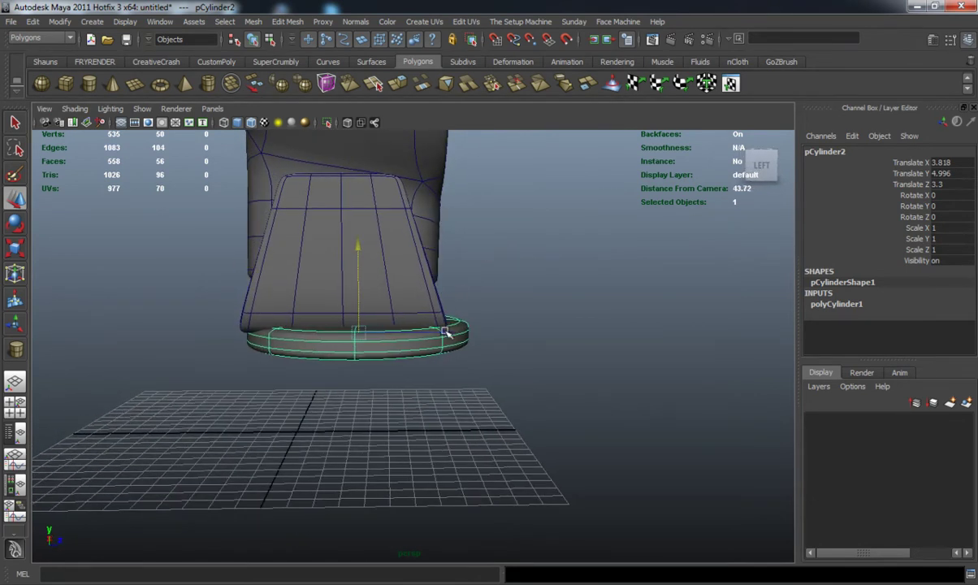
left_click_drag(449, 333, 431, 333)
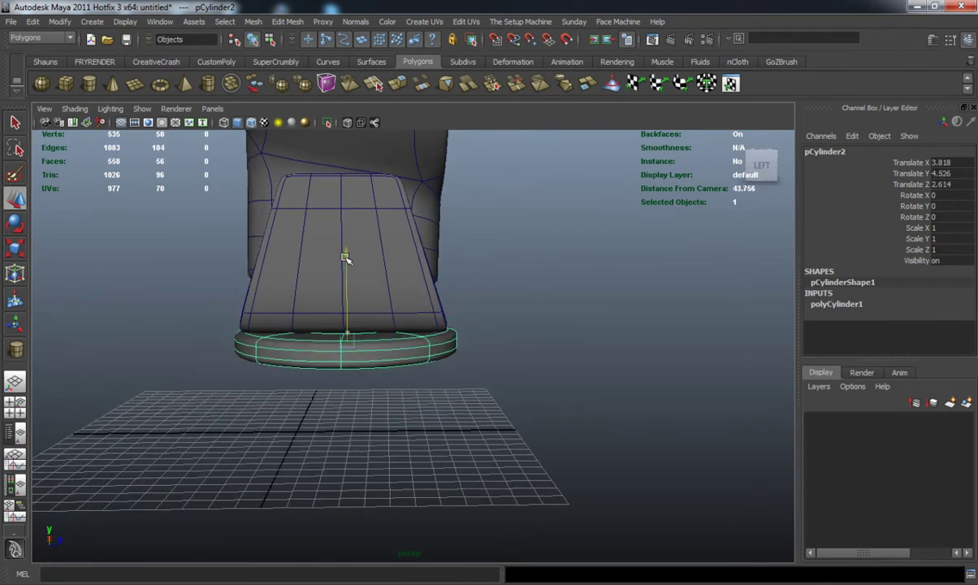
left_click(528, 363)
left_click_drag(528, 362, 356, 360, "alt")
left_click(446, 346)
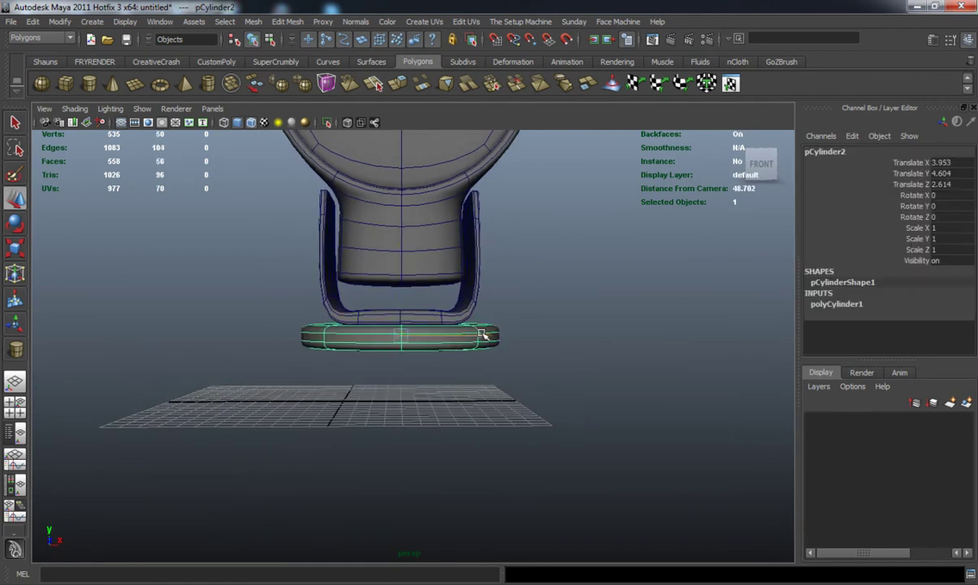
left_click(518, 304)
Import the bolt.obj model into the scene and select the bolt.
left_click_drag(518, 304, 438, 357, "alt")
left_click(11, 21)
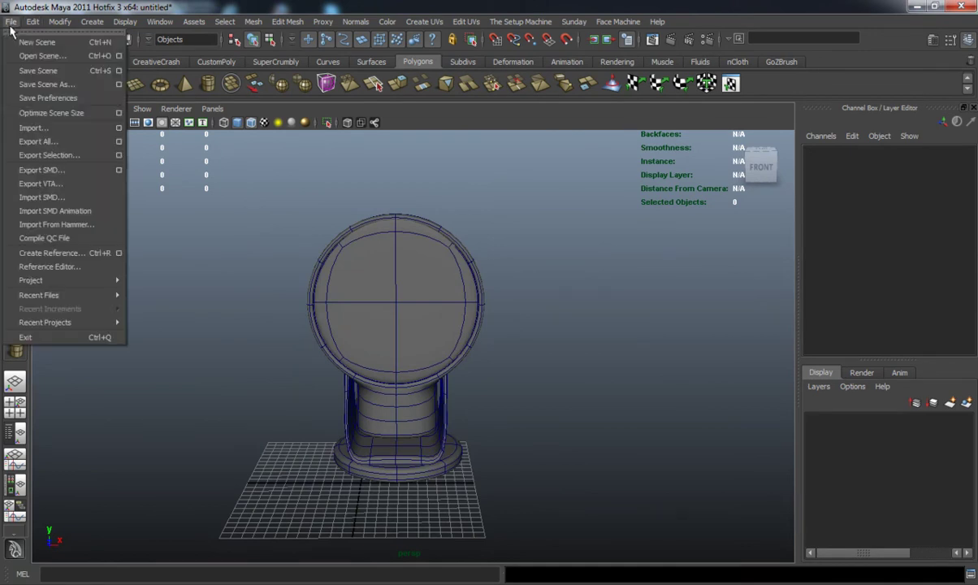
left_click(37, 127)
double_click(247, 206)
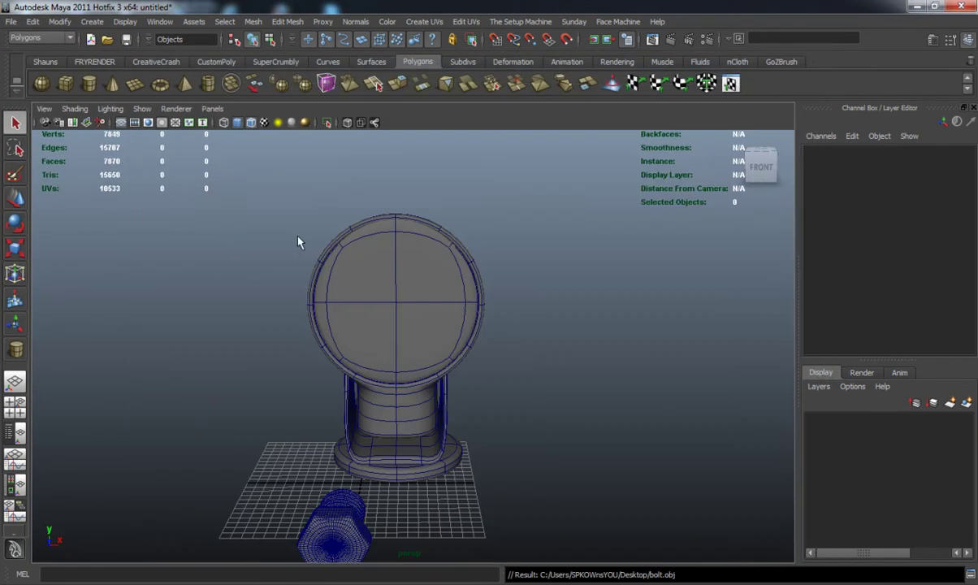
middle_click_drag(355, 425, 385, 320, "alt")
left_click(341, 433)
left_click_drag(286, 426, 410, 414, "alt")
Try to rotate the bolt about Y around its off-centre pivot, and undo the rotation.
key("e")
left_click_drag(446, 445, 280, 375)
key("ctrl+z")
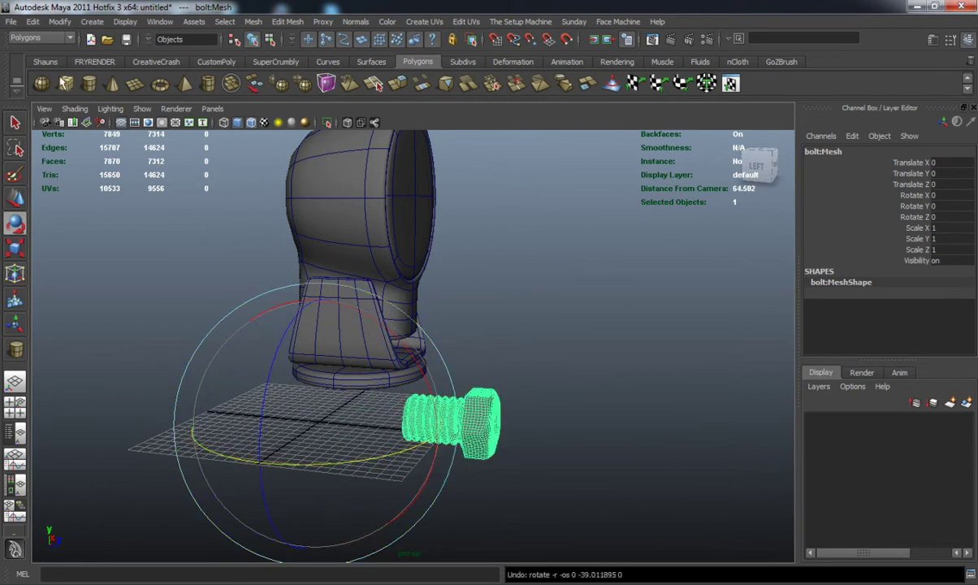
Centre the bolt's pivot and set its Rotate Y to -90.
left_click(44, 60)
left_click(277, 84)
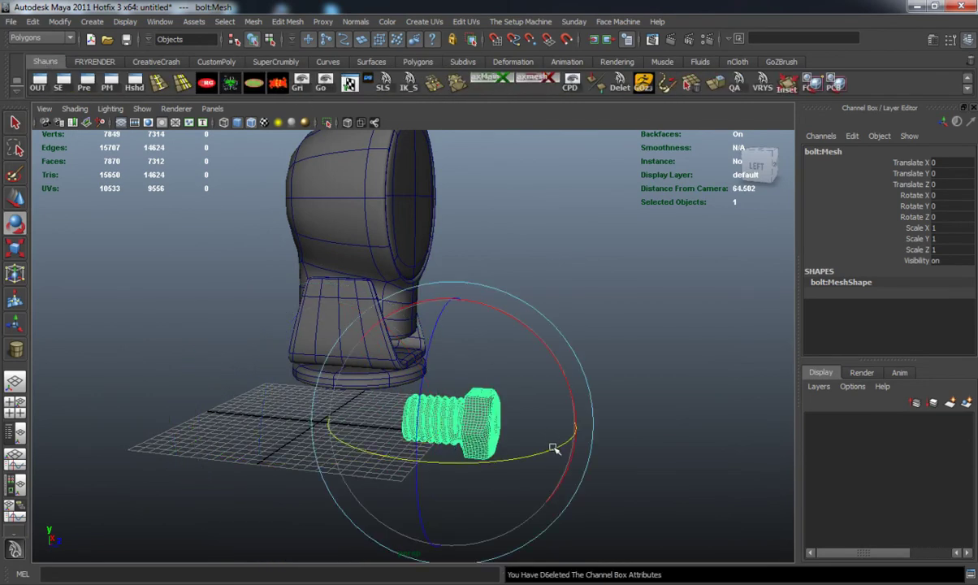
left_click_drag(553, 449, 353, 443)
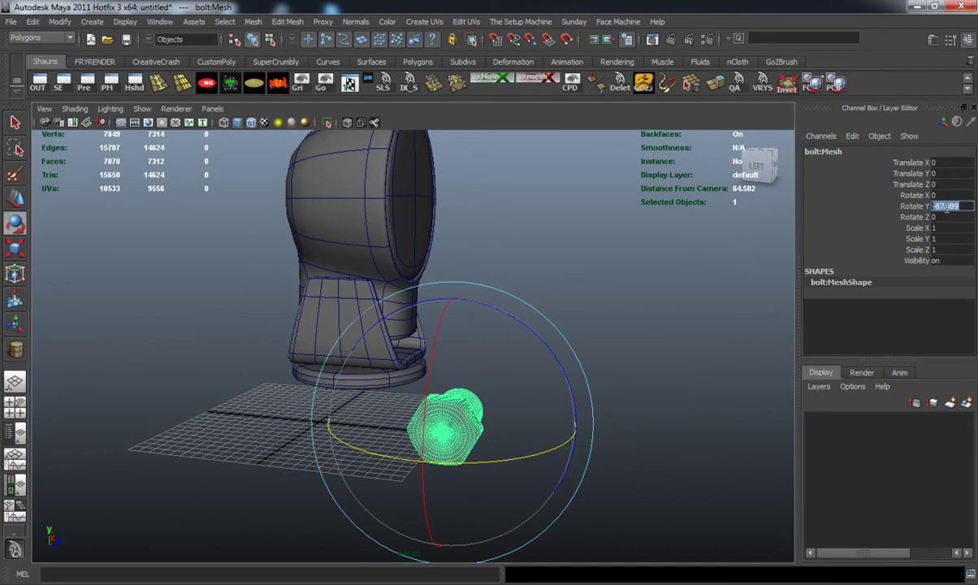
left_click(946, 208)
type("-90")
key("Return")
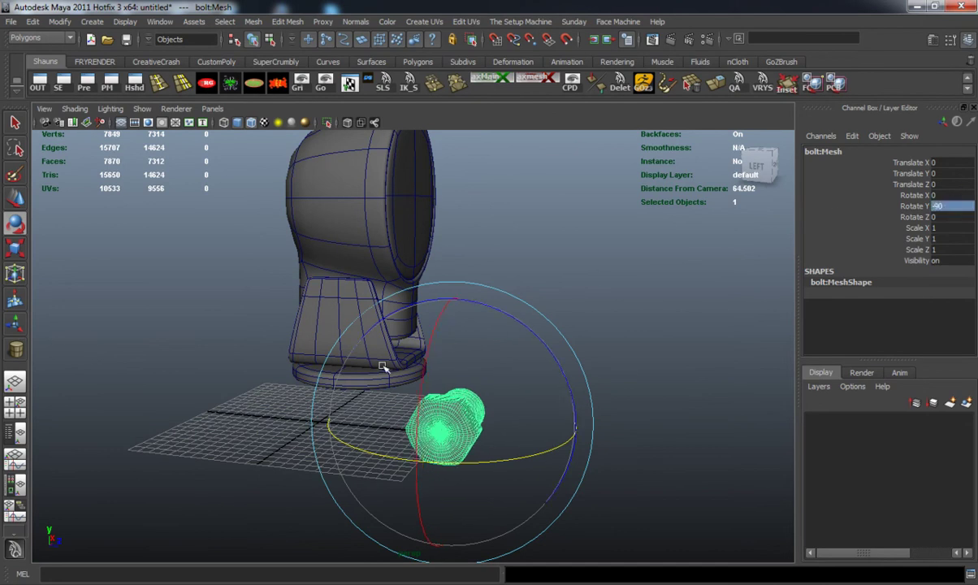
Move the bolt through the bracket's left arm, to about Translate X 1.917, Y 8.452, Z -10.536.
left_click_drag(383, 367, 550, 434, "alt")
key("w")
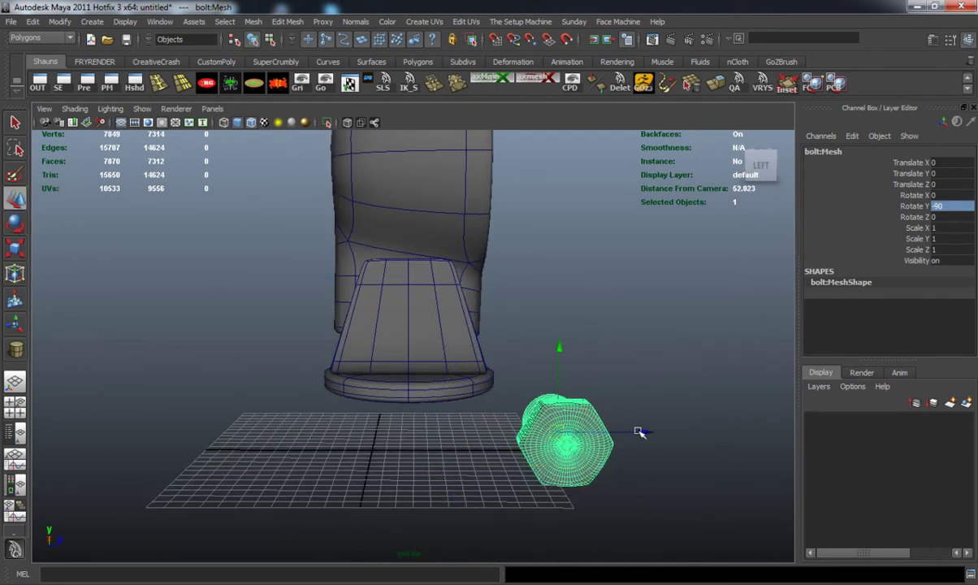
left_click_drag(640, 432, 486, 429)
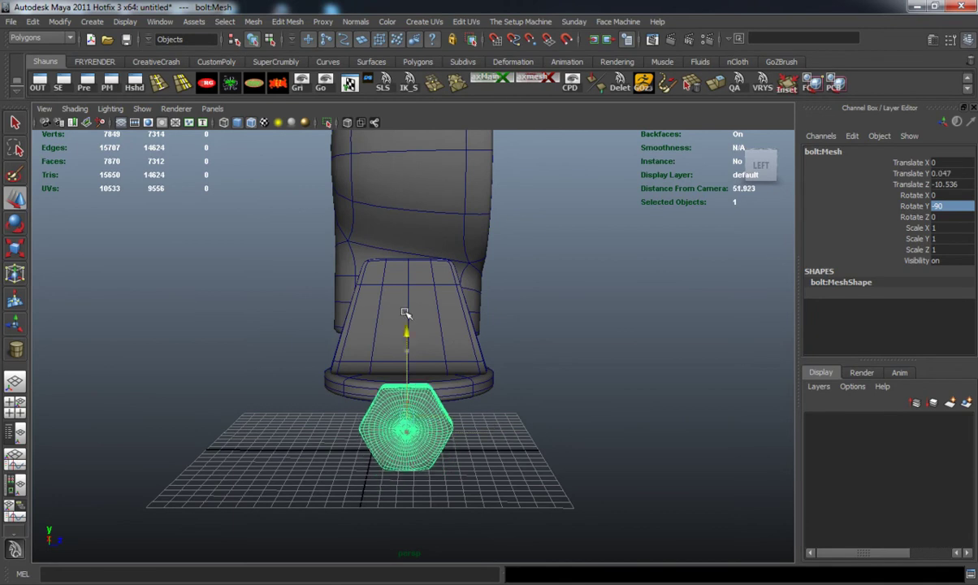
left_click_drag(405, 311, 408, 219)
left_click_drag(376, 283, 251, 280, "alt")
middle_click_drag(284, 302, 292, 360, "alt")
right_click_drag(293, 360, 373, 368, "alt")
left_click_drag(406, 364, 450, 363)
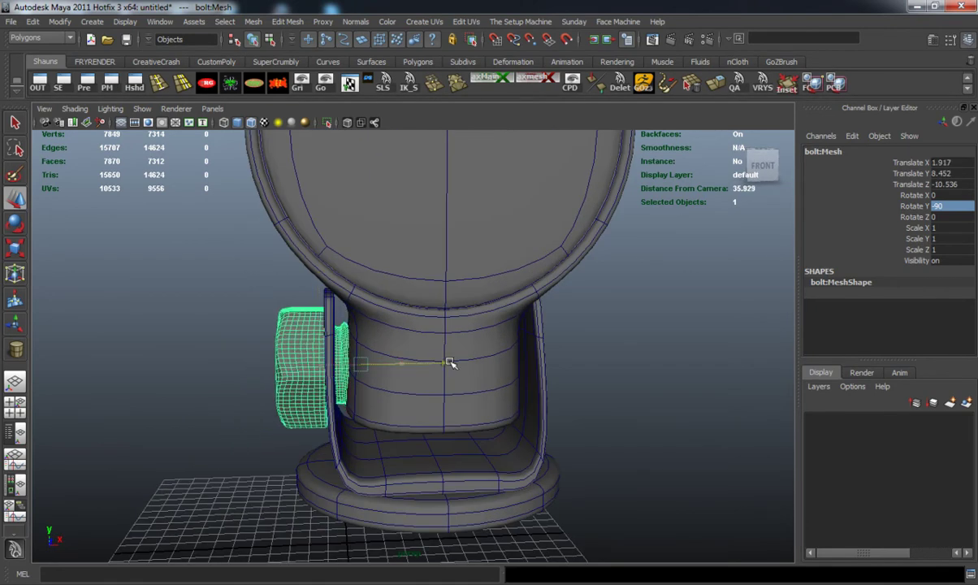
Delete the faces of the bolt's threaded shaft, keeping only its head, and reselect the bolt as an object.
right_click_drag(289, 331, 290, 355)
middle_click_drag(384, 446, 371, 400, "alt")
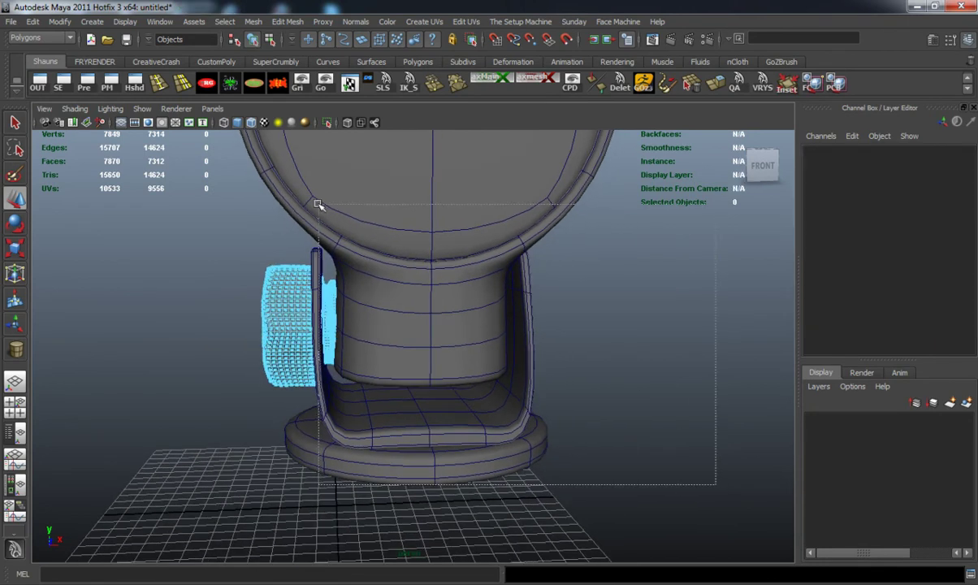
left_click_drag(322, 204, 338, 243)
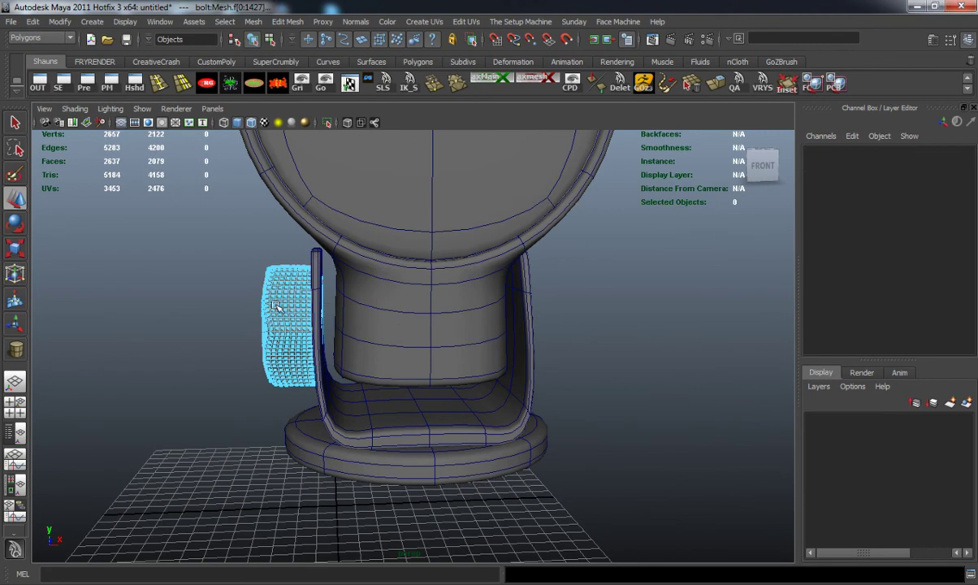
right_click_drag(301, 308, 317, 273)
left_click(307, 351)
Nudge the bolt head along X against the bracket arm, freeze its transforms and centre its pivot.
mouse_move(307, 351)
left_mouse_down("alt")
mouse_move(257, 349)
mouse_move(324, 350)
left_mouse_up("alt")
key("r")
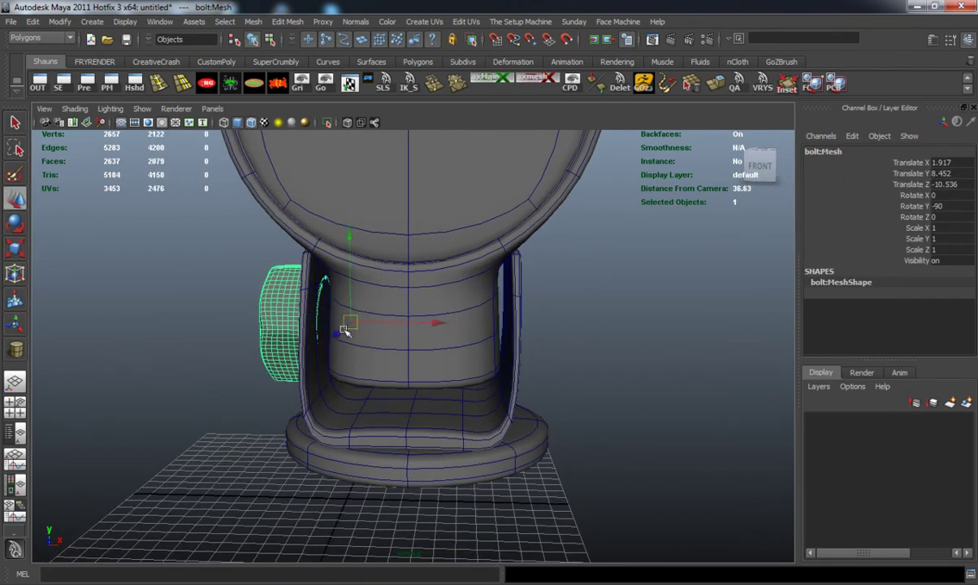
mouse_move(434, 322)
left_mouse_down()
mouse_move(421, 334)
mouse_move(426, 323)
left_mouse_up()
left_click(271, 86)
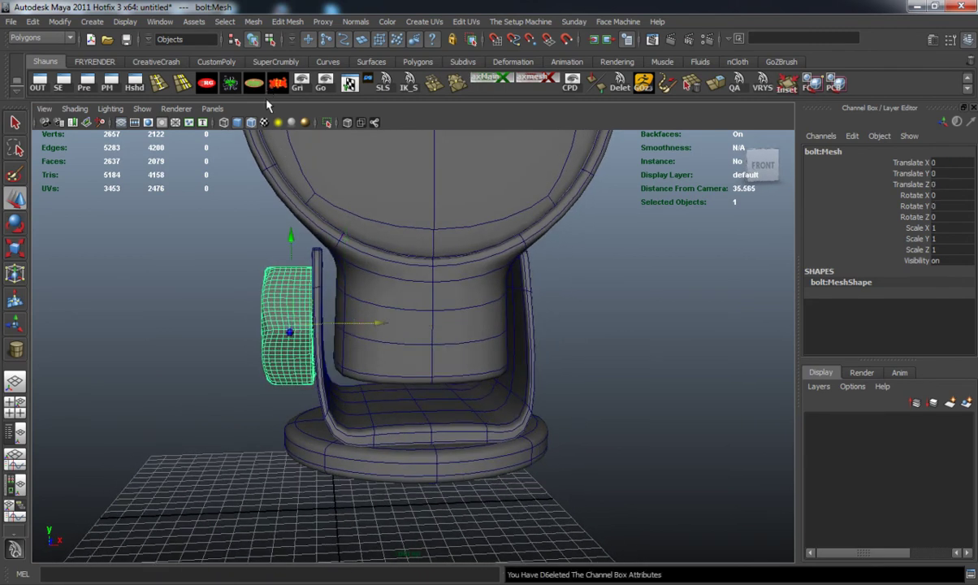
Duplicate the bolt head and move the copy to the opposite bracket arm, at Translate X of about 11.962.
mouse_move(221, 319)
left_mouse_down("alt")
mouse_move(212, 320)
mouse_move(220, 331)
left_mouse_up("alt")
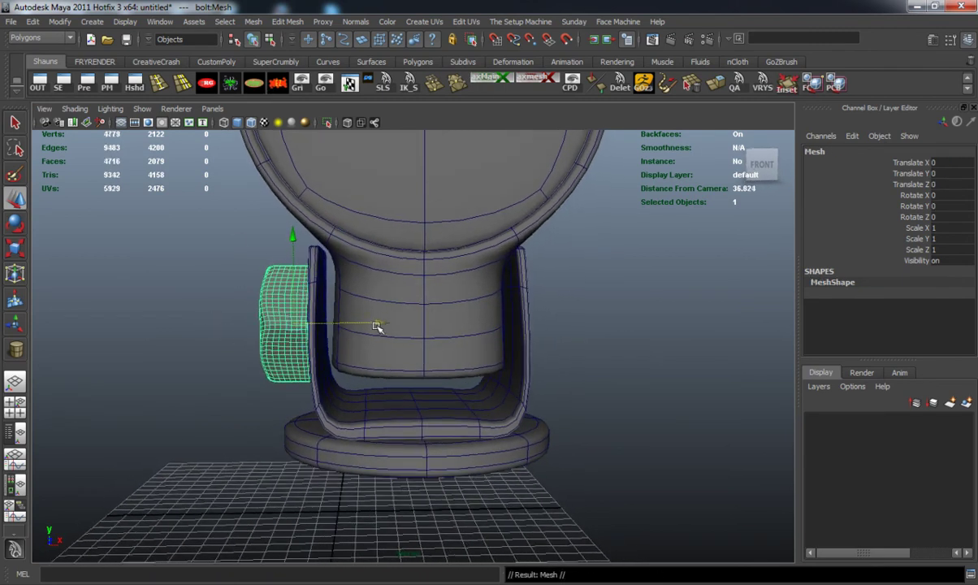
key("ctrl+d")
left_click_drag(376, 326, 617, 327)
middle_click_drag(617, 328, 481, 348, "alt")
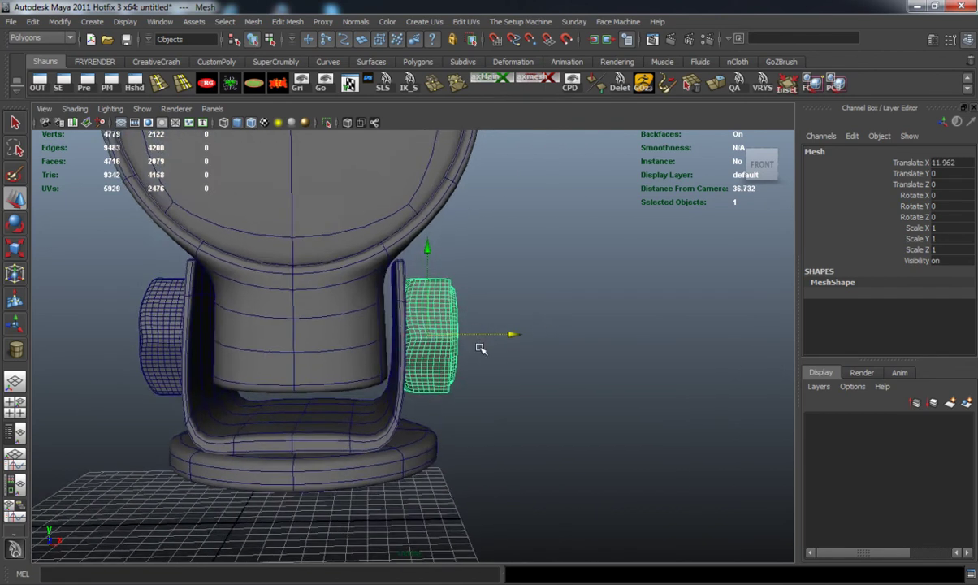
Turn the duplicated bolt head to face outward by setting its Rotate Z to 180.
left_click_drag(481, 347, 671, 347, "alt")
key("e")
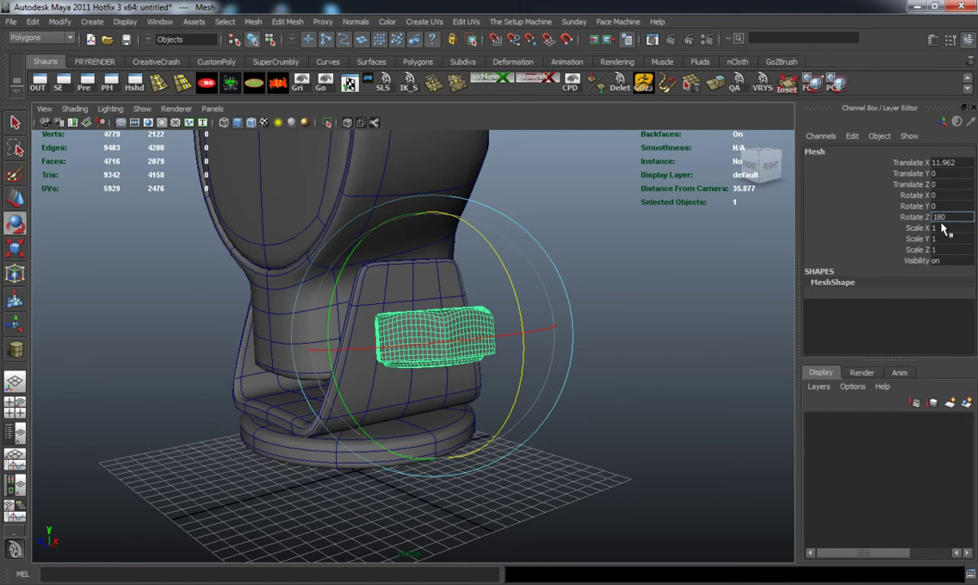
key("Return")
left_click_drag(291, 421, 361, 416, "alt")
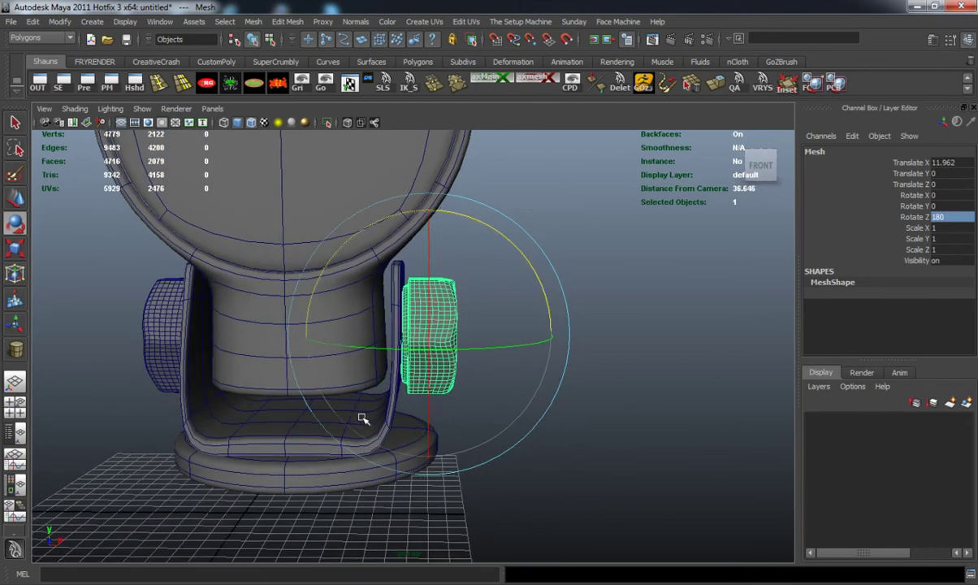
Seat the duplicated bolt head flush against the bracket arm at Translate X of about 11.61.
scroll(361, 417, "up", 1)
middle_click_drag(361, 418, 460, 414, "alt")
scroll(341, 425, "up", 4)
key("w")
left_click_drag(538, 335, 515, 336)
left_click_drag(438, 358, 503, 370, "alt")
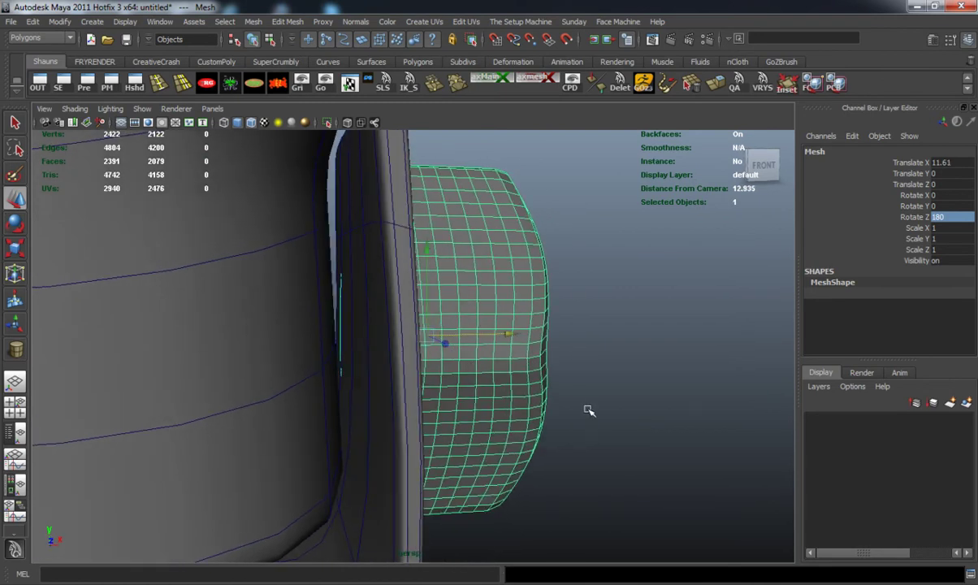
Freeze the bolt head's transforms, duplicate it and move the copy between the bracket arms, at Translate X of about -4.389.
scroll(337, 442, "down", 5)
middle_click_drag(336, 443, 407, 403, "alt")
left_click_drag(406, 403, 375, 406, "alt")
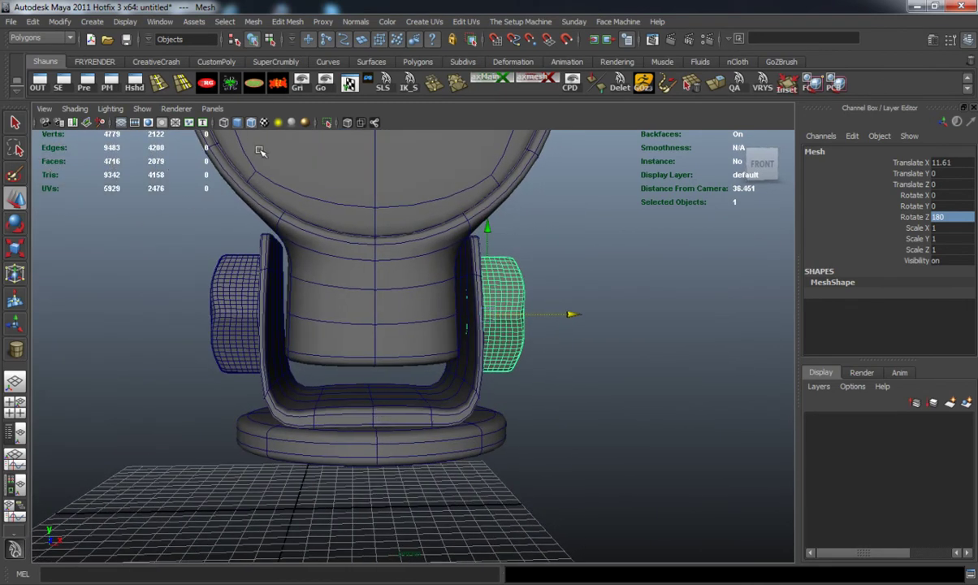
left_click(275, 86)
left_click_drag(286, 196, 292, 212, "alt")
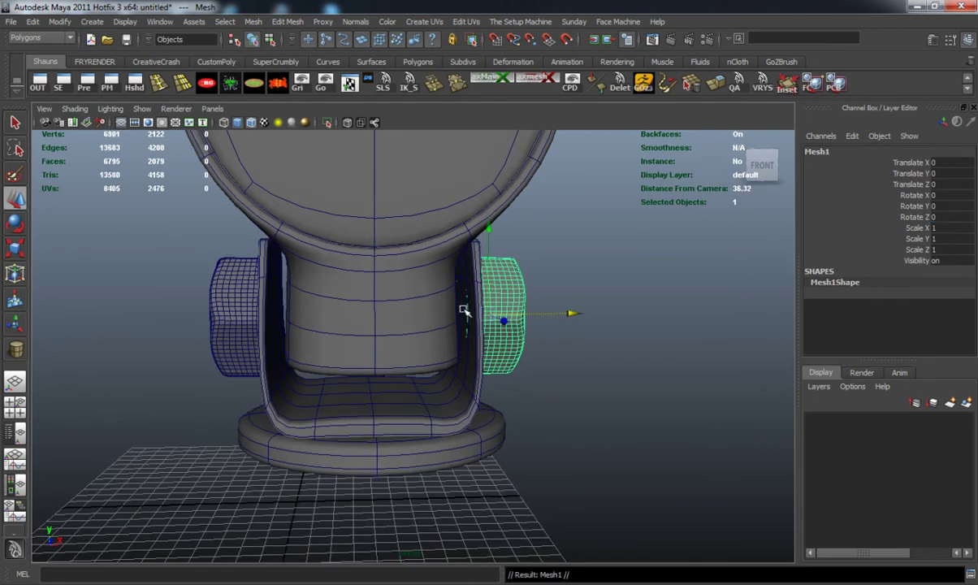
left_click_drag(583, 315, 490, 319)
Turn the new bolt head copy to point vertically by setting its Rotate Z to 90.
key("e")
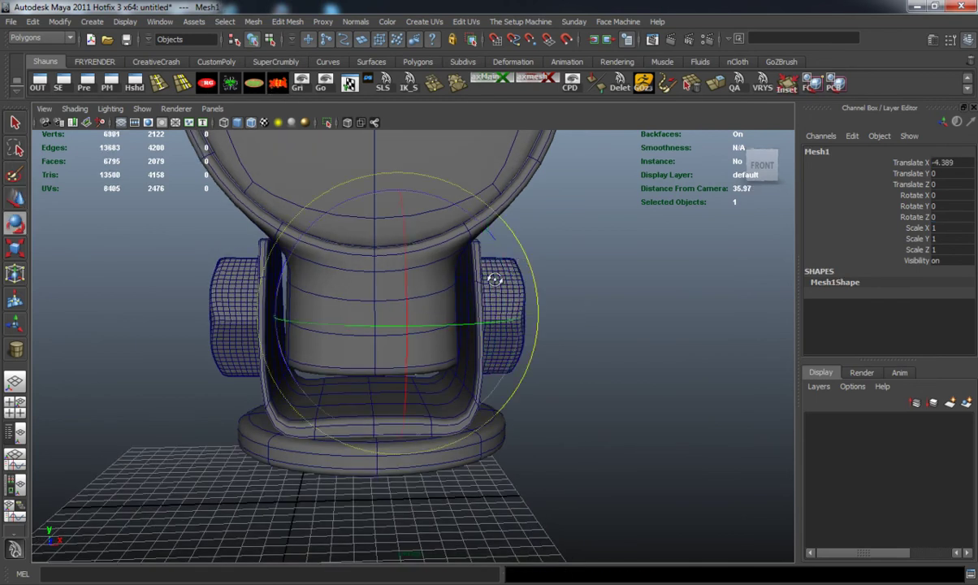
left_click_drag(495, 279, 387, 286, "alt")
left_click_drag(486, 254, 420, 190)
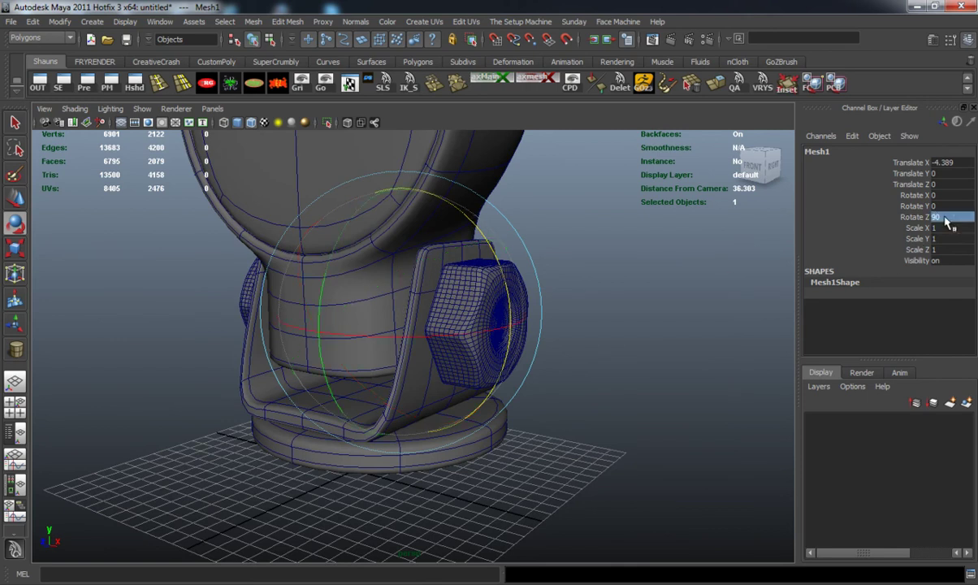
Place the copy below the neck inside the bracket at about Translate X -5.672, Y -3.439, and flatten it to Scale X of about 0.611.
left_click_drag(389, 317, 447, 311, "alt")
key("w")
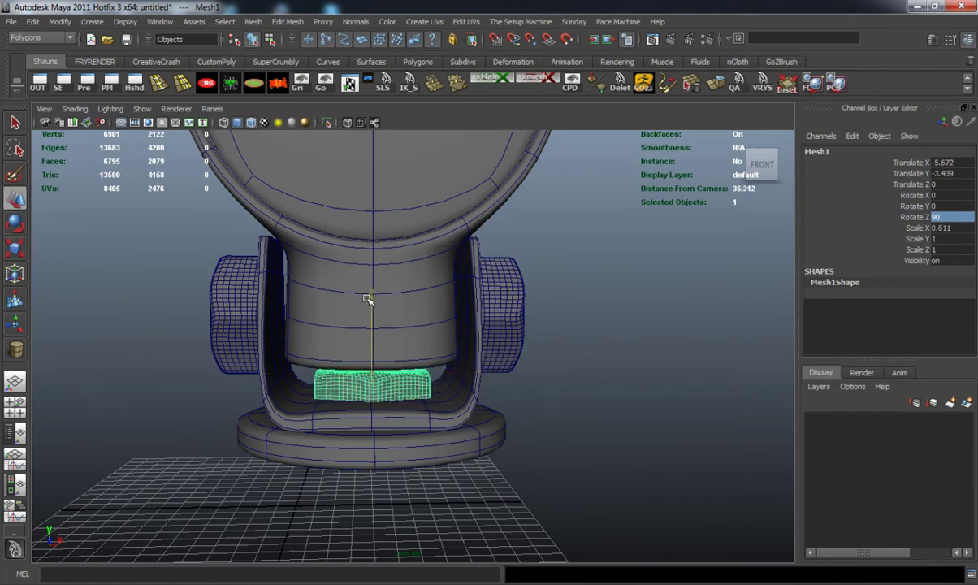
left_click(157, 395)
Compare the whole light with the reference image in the front view, checking the bracket, bolts and base.
scroll(219, 393, "down", 3)
left_click_drag(218, 393, 192, 395, "alt")
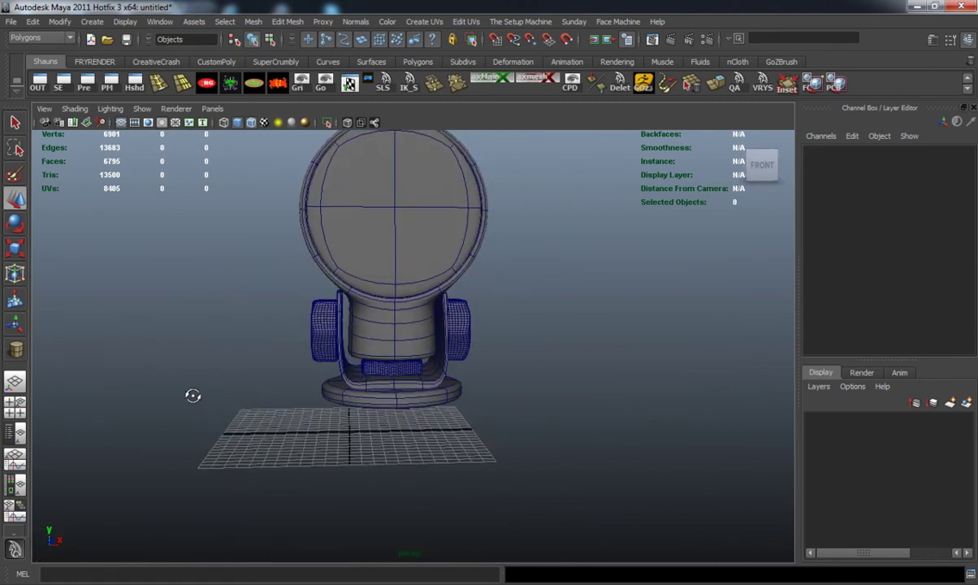
key("space")
key("space")
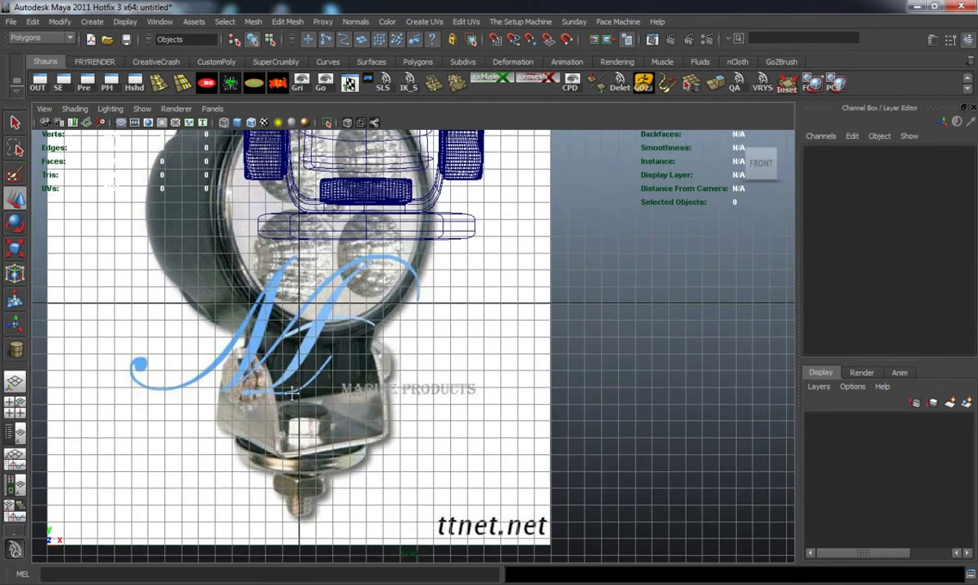
middle_click_drag(293, 393, 322, 583, "alt")
middle_click_drag(337, 436, 347, 331, "alt")
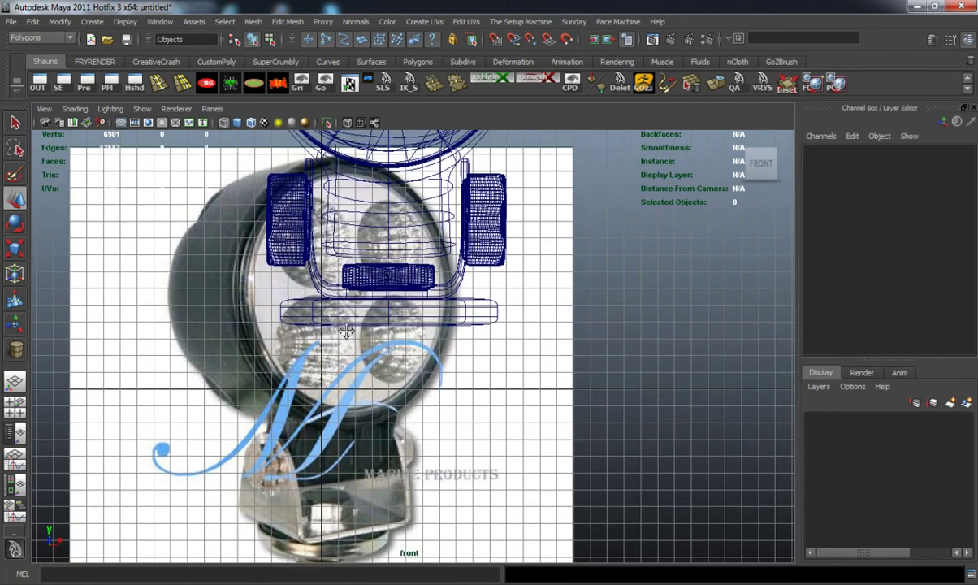
scroll(346, 332, "down", 4)
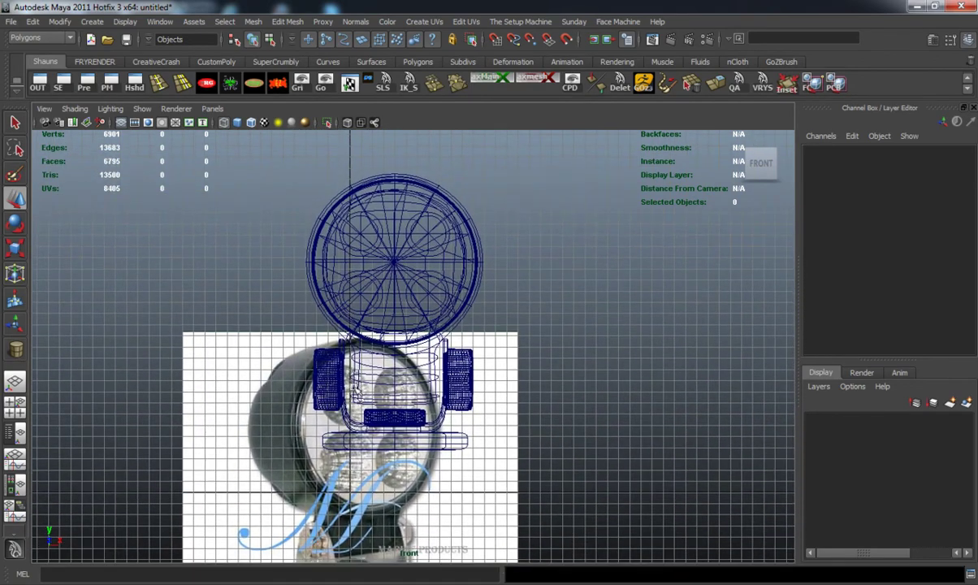
key("space")
key("space")
Insert an edge loop around the neck between the bracket arms with smoothing off, then restore the smooth preview.
left_click_drag(543, 250, 739, 296, "alt")
scroll(478, 352, "up", 5)
left_click_drag(478, 352, 454, 345, "alt")
left_click(507, 355)
key("1")
middle_click_drag(454, 345, 432, 360, "alt")
scroll(432, 360, "up", 4)
left_click_drag(432, 359, 475, 358, "alt")
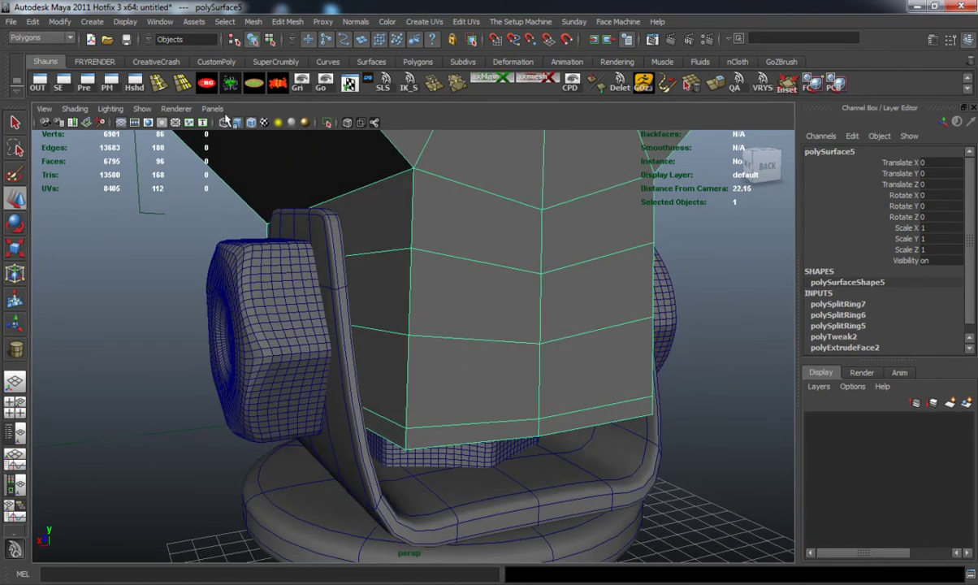
left_click(161, 84)
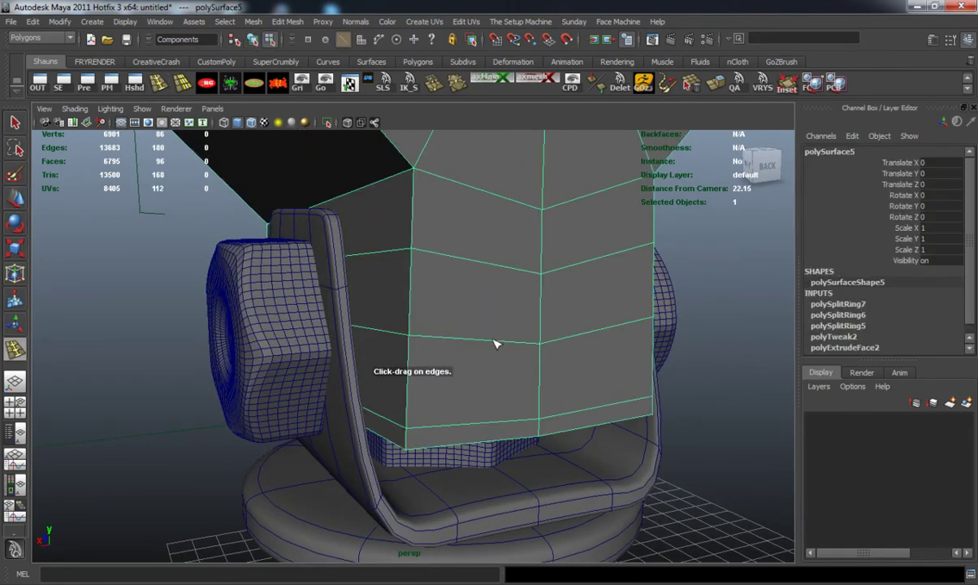
left_click_drag(410, 348, 698, 375)
key("w")
key("3")
left_click(731, 410)
Group all parts of the light together, delete the history and centre the group's pivot.
right_click_drag(362, 340, 414, 324)
right_click_drag(380, 360, 316, 381, "alt")
left_click_drag(325, 383, 358, 419, "alt")
right_click_drag(358, 419, 284, 374, "alt")
left_click_drag(258, 235, 613, 472)
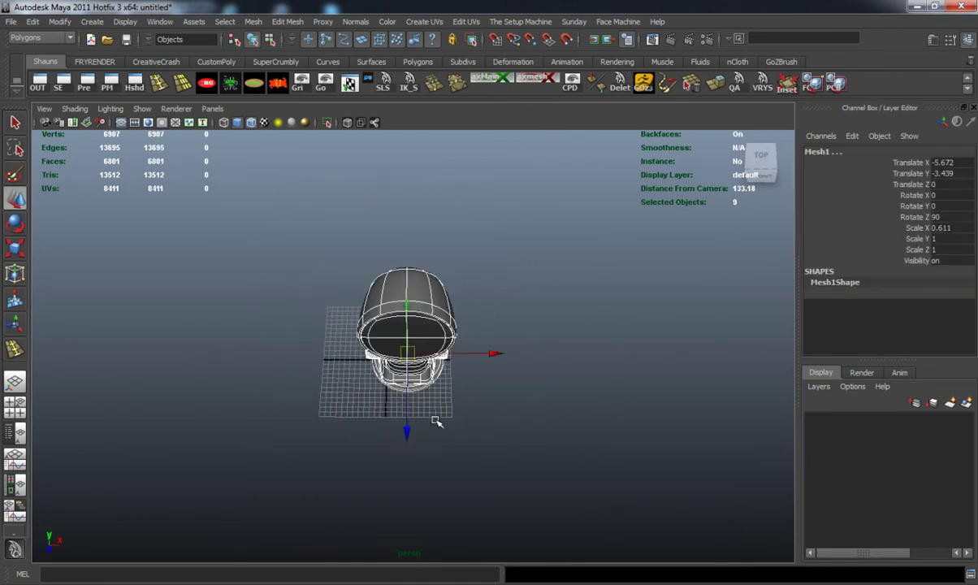
key("ctrl+g")
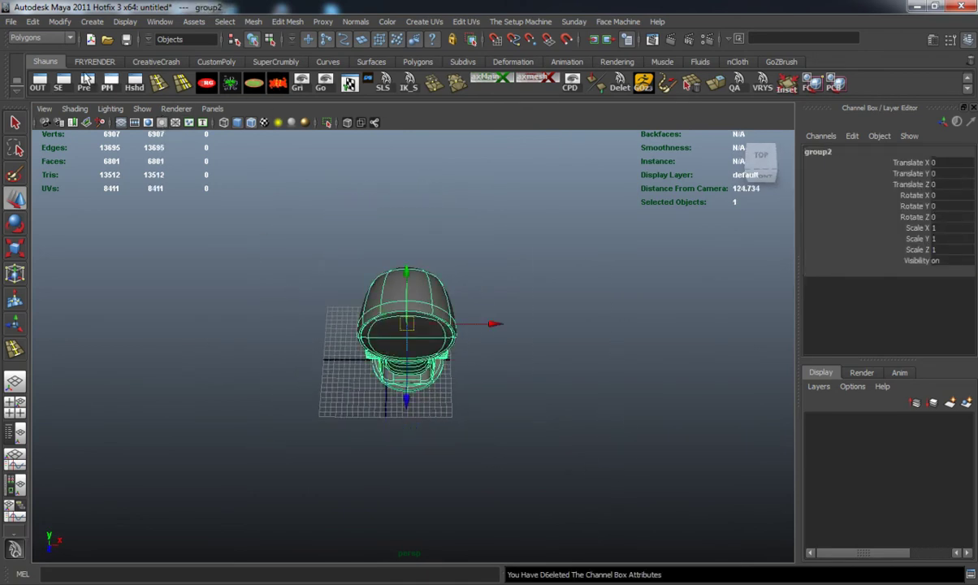
Set the current project to the CgTuts-Car folder.
left_click(12, 21)
mouse_move(76, 296)
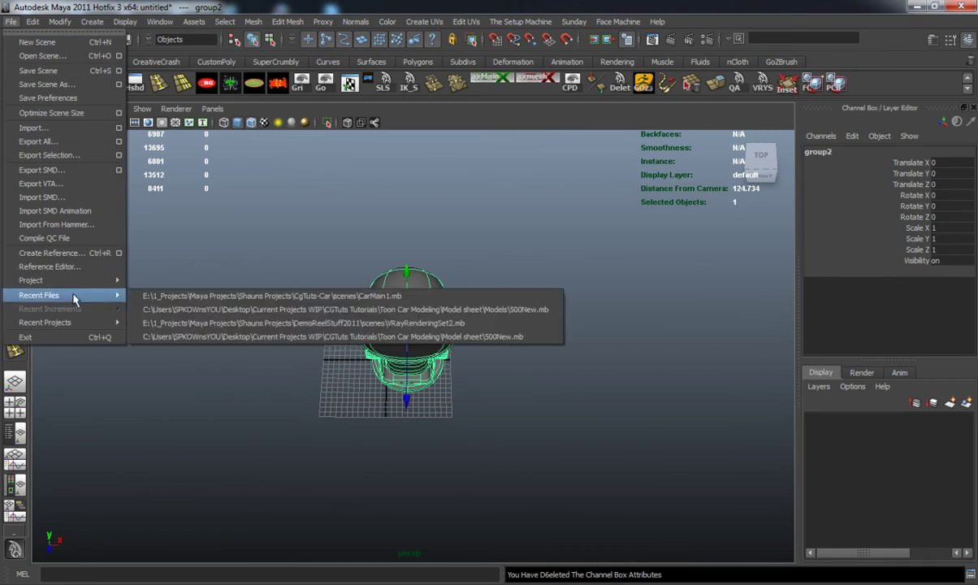
left_click(175, 305)
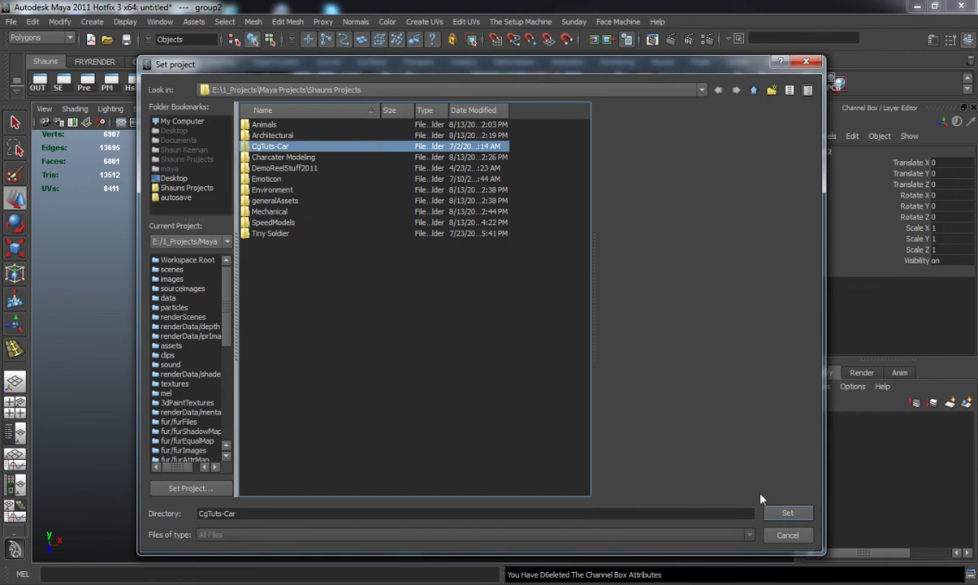
left_click(782, 512)
left_click(11, 21)
left_click(42, 81)
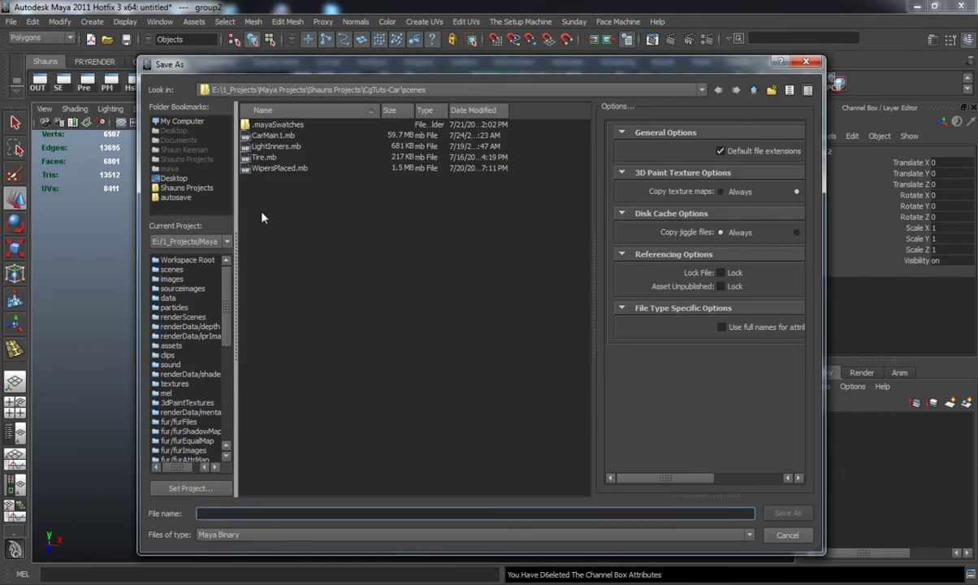
left_click(785, 535)
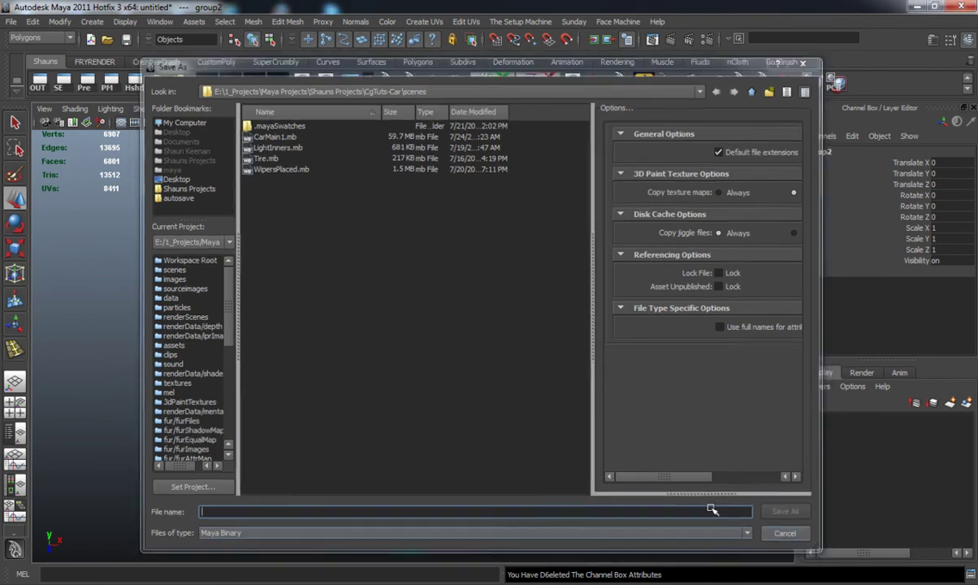
Export the selected light group as FogLight into the project's scenes folder, using the Maya Binary file type.
left_click(11, 21)
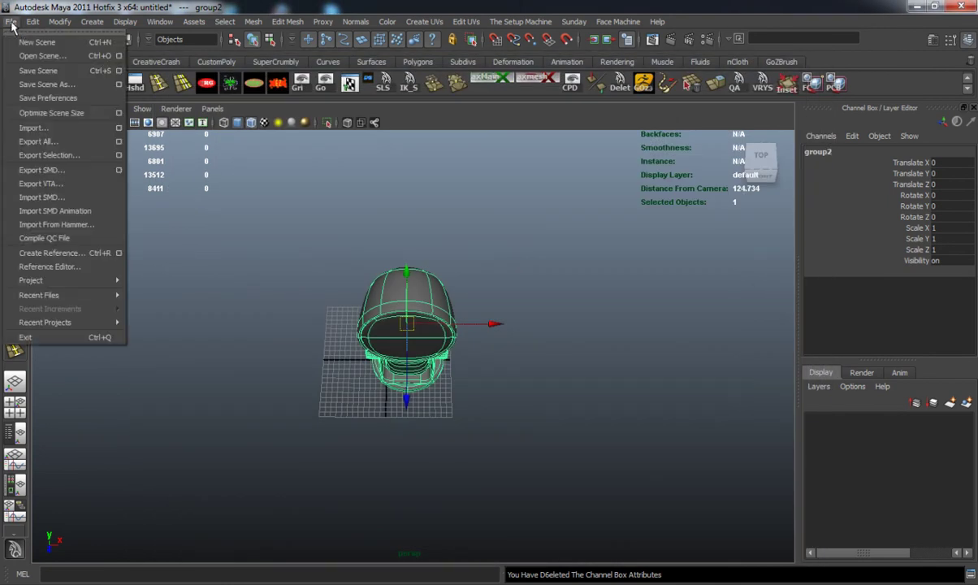
left_click(47, 155)
type("FogLight")
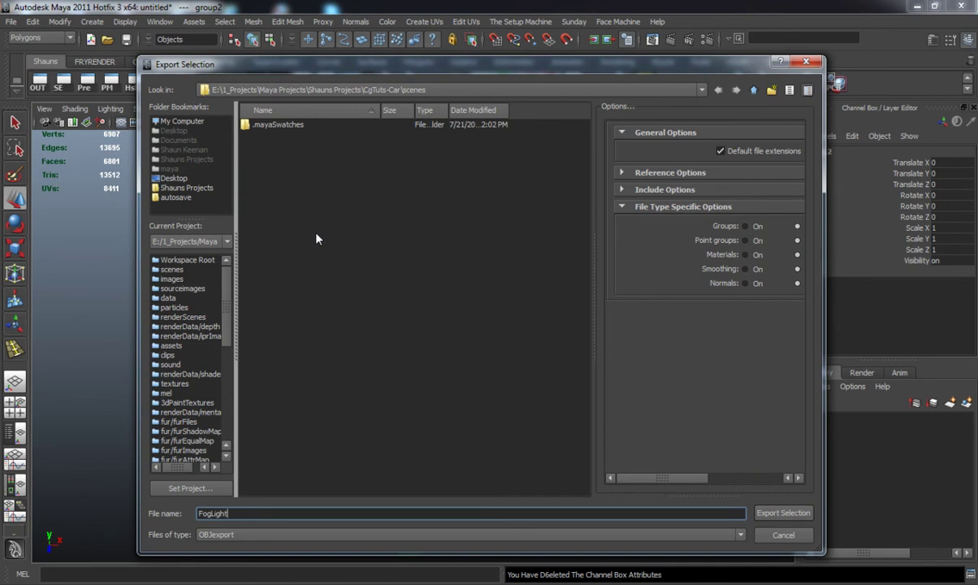
left_click(243, 534)
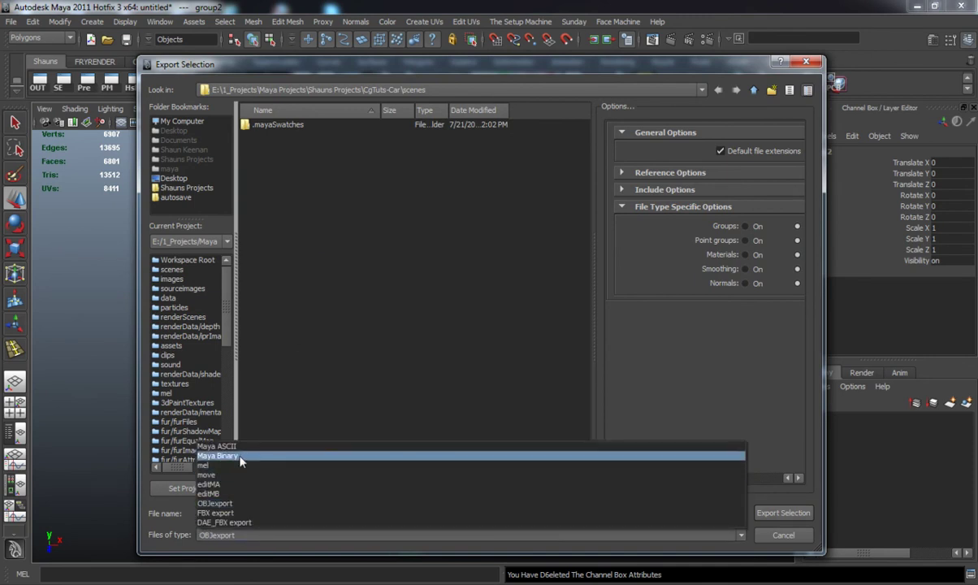